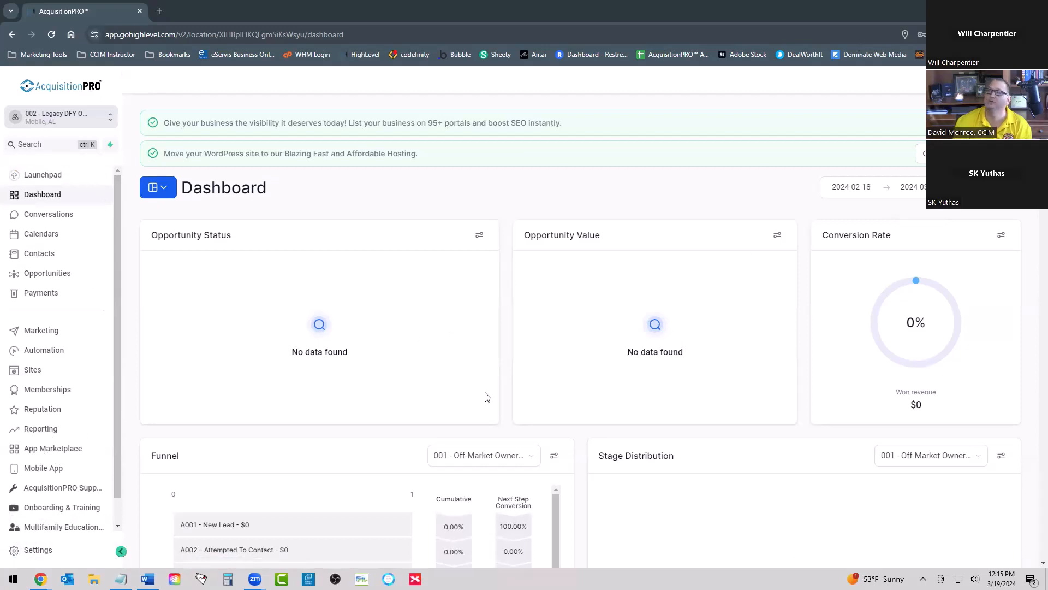
Step: Open the account's custom field settings and show the field folders
click(34, 549)
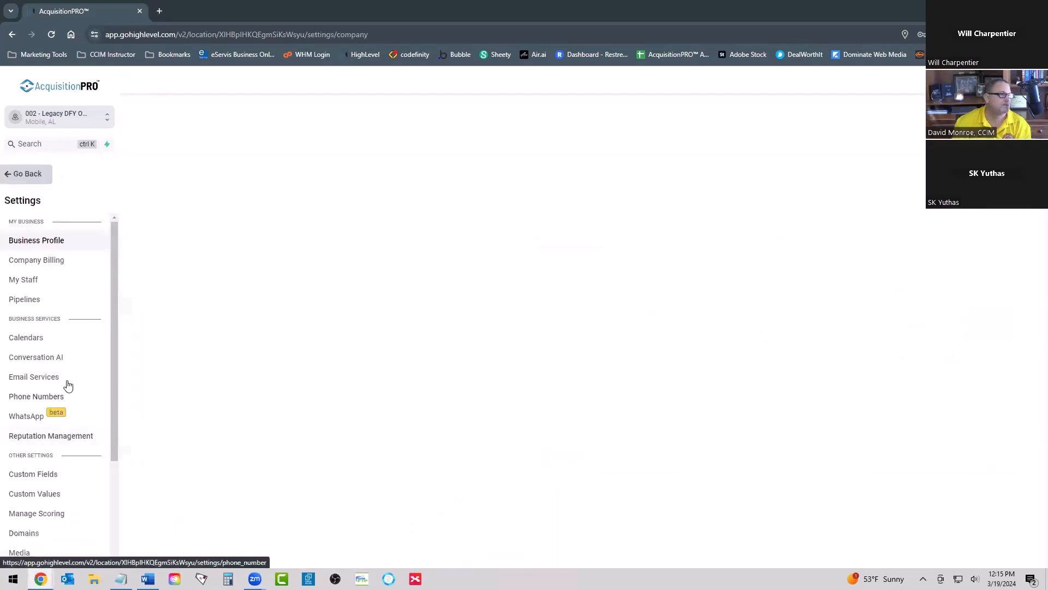
scroll(63, 372, down, 2)
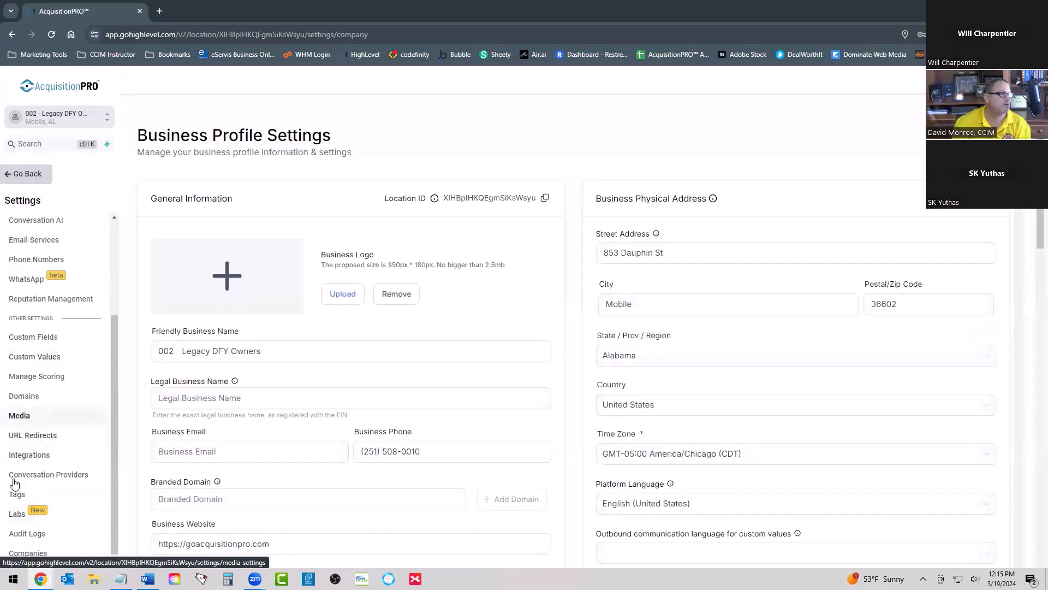
click(29, 338)
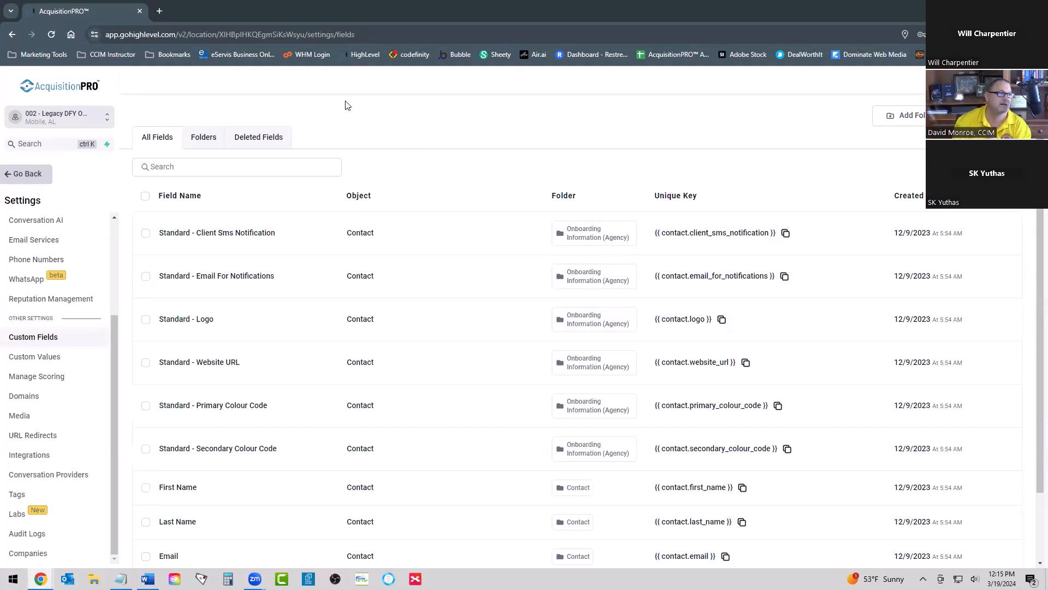
click(206, 139)
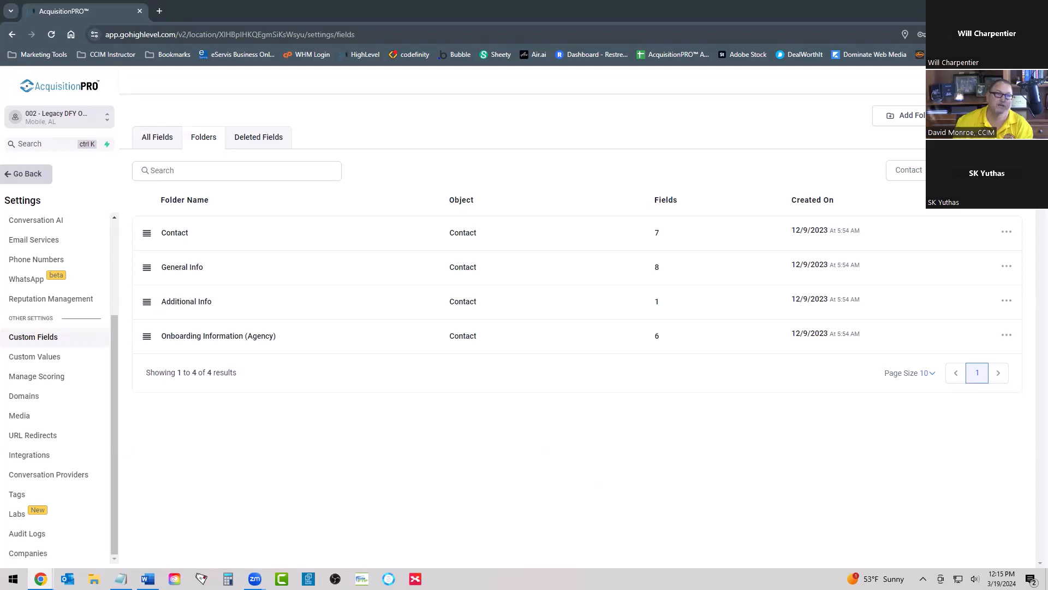
Step: Start a new custom field of the Radio Select type and proceed to its details
click(989, 116)
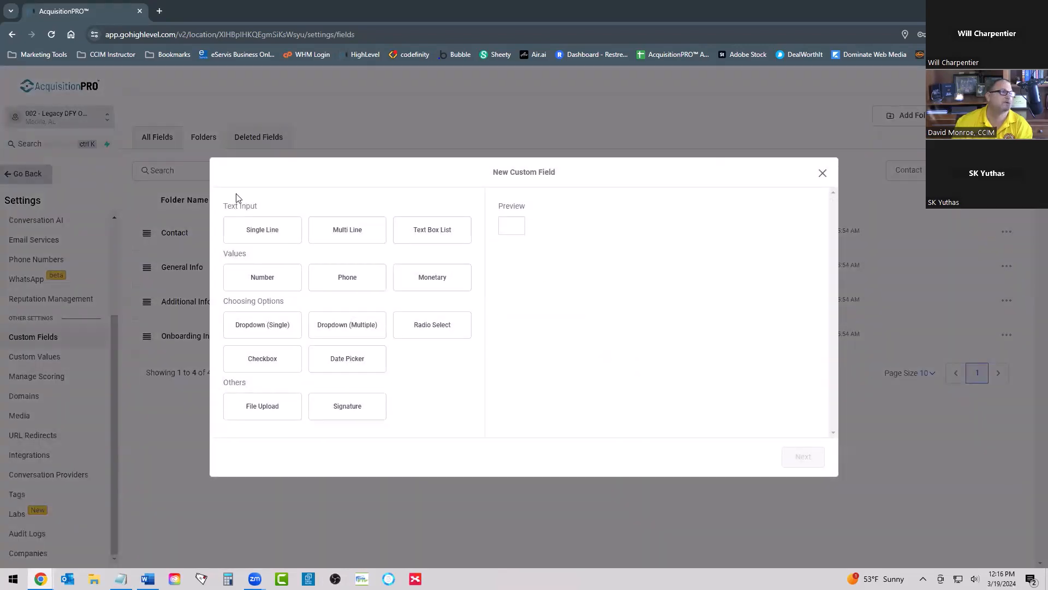
click(269, 238)
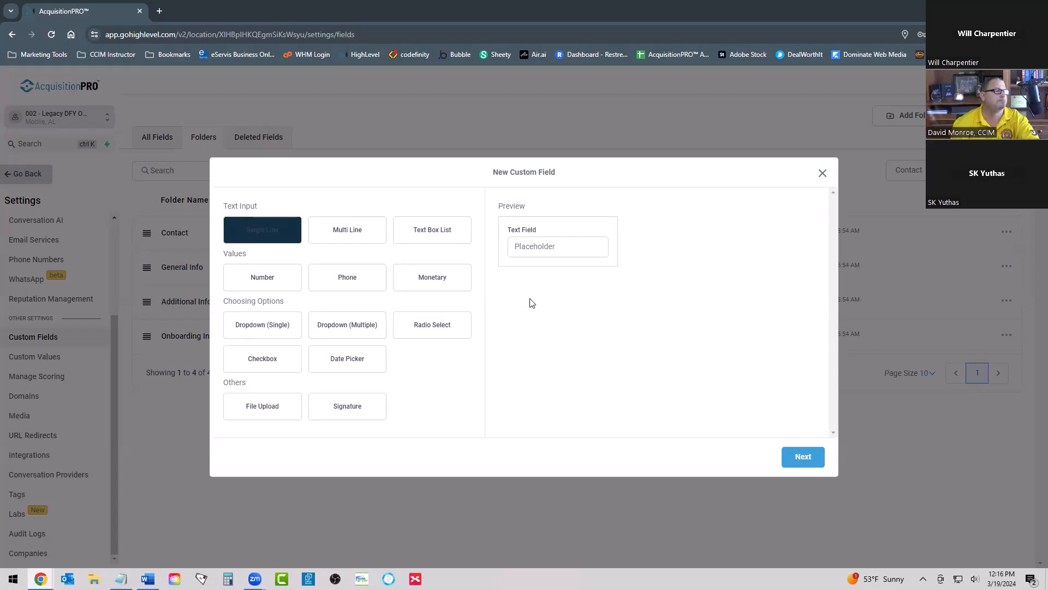
click(436, 328)
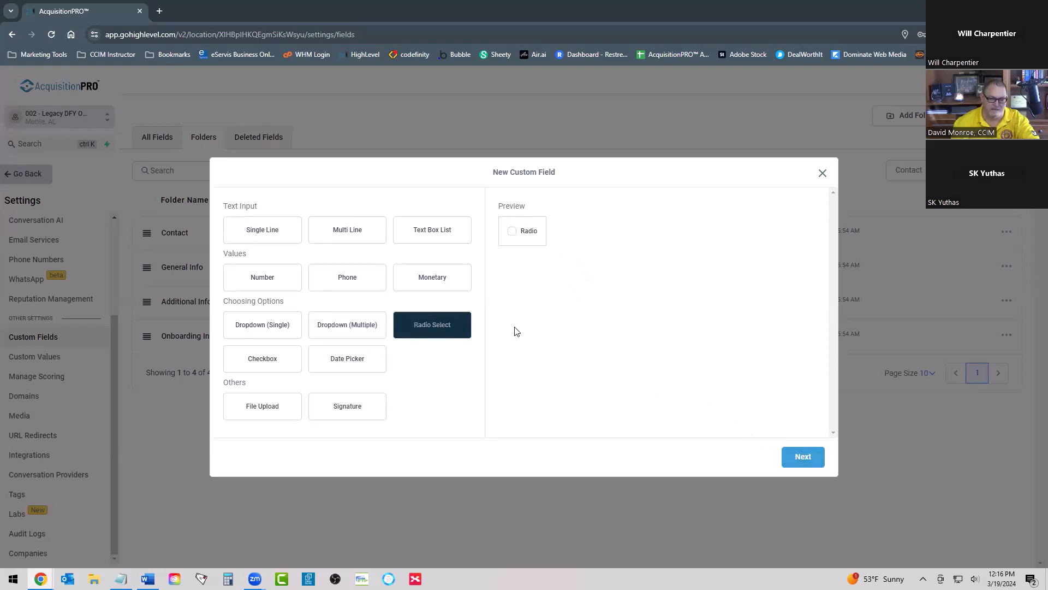
click(801, 461)
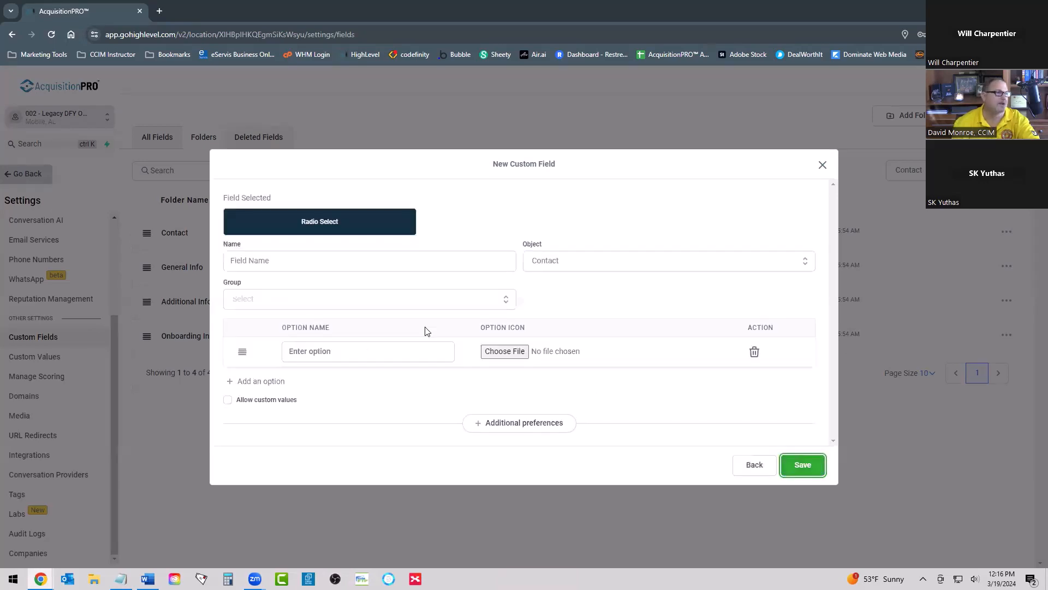
Step: Name the radio field "Are You Accredited" and assign it to the Contact group with Contact as its object
click(256, 259)
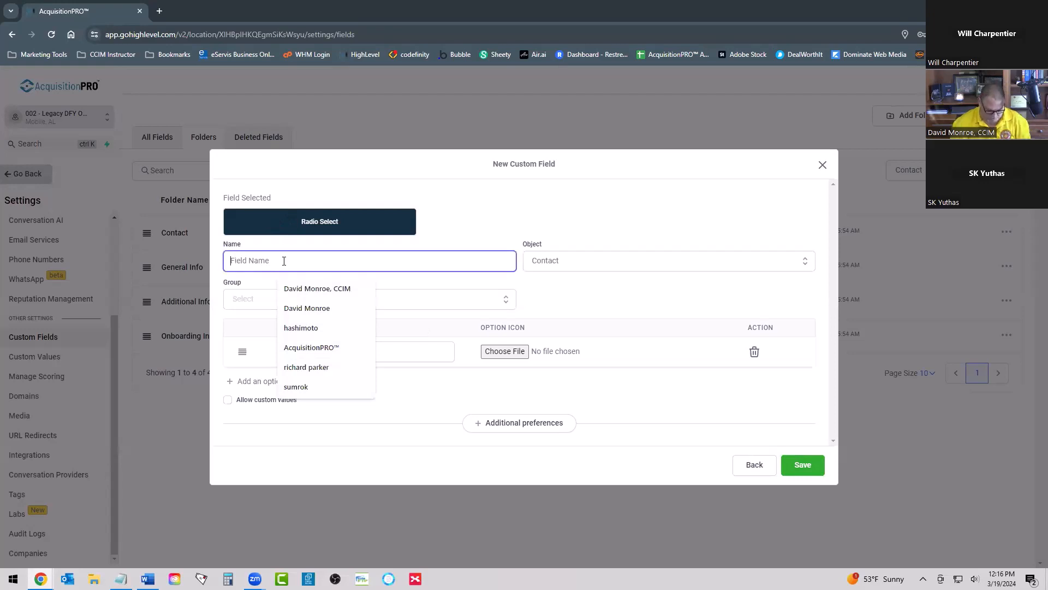
text(A)
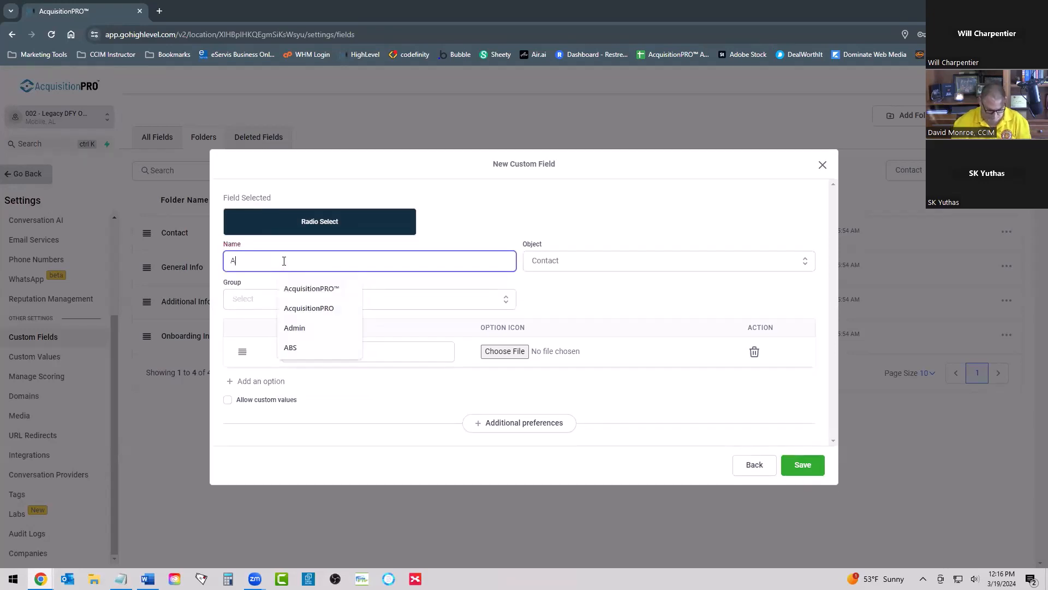
text(re You Acc)
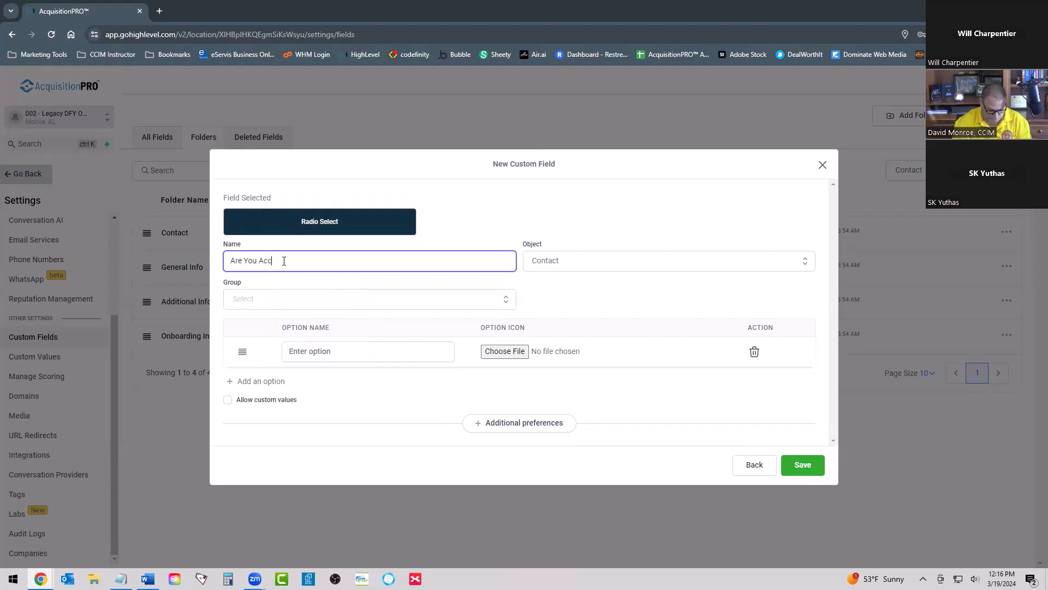
text(redited)
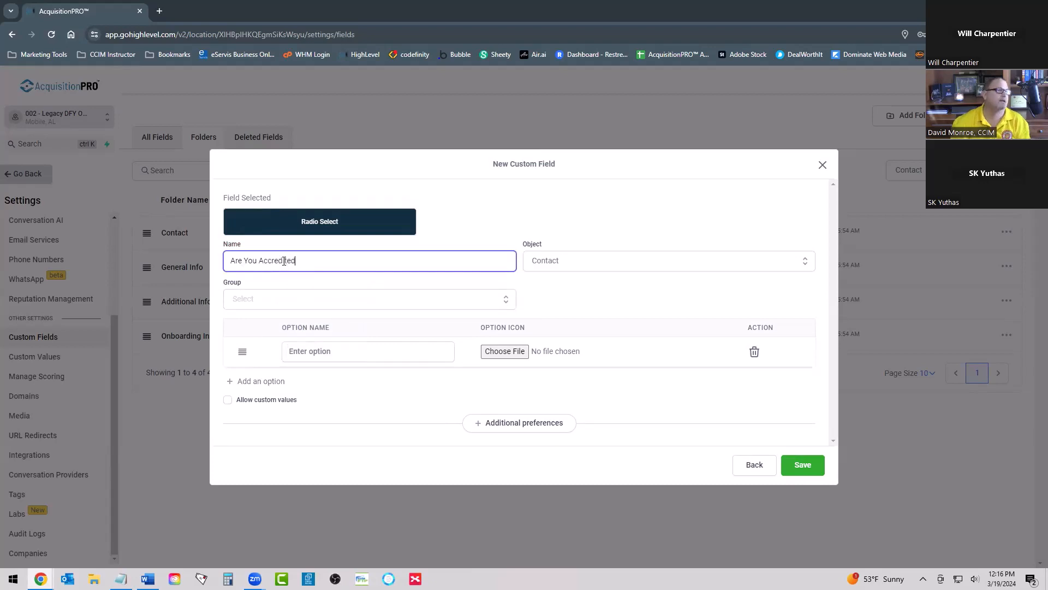
click(323, 301)
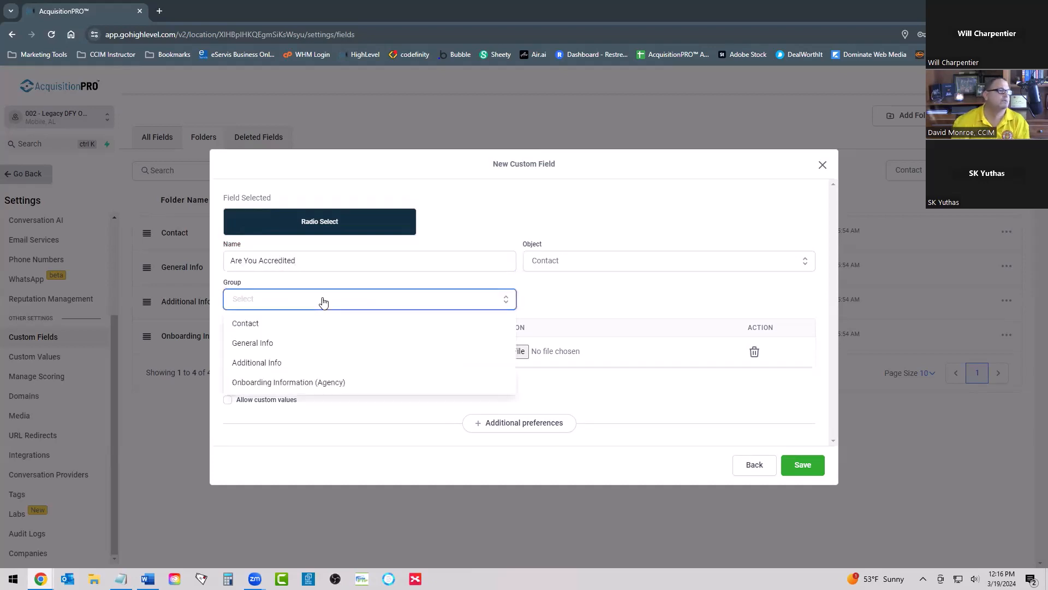
click(276, 325)
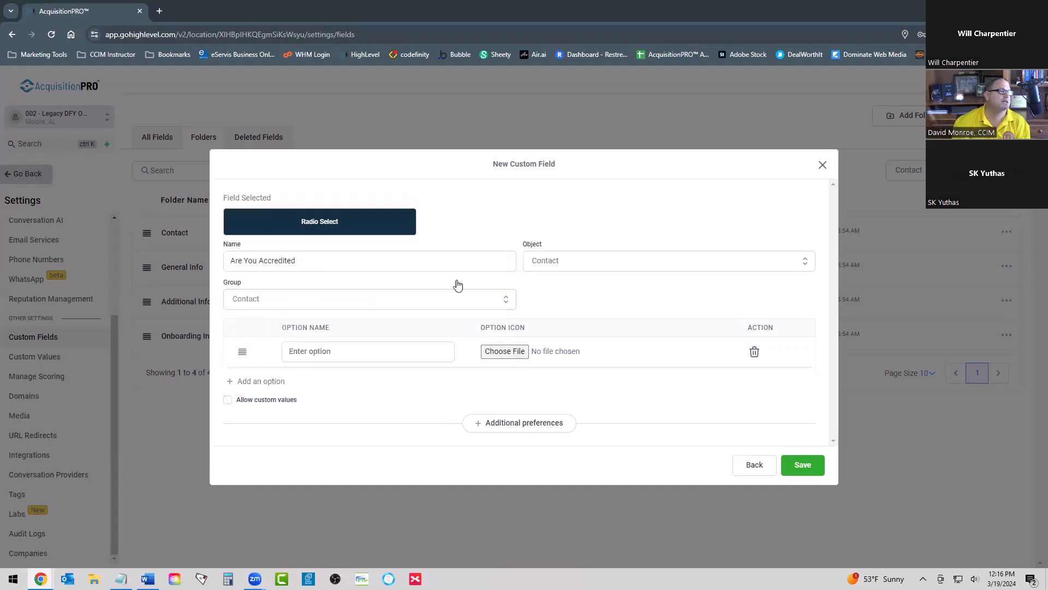
click(565, 264)
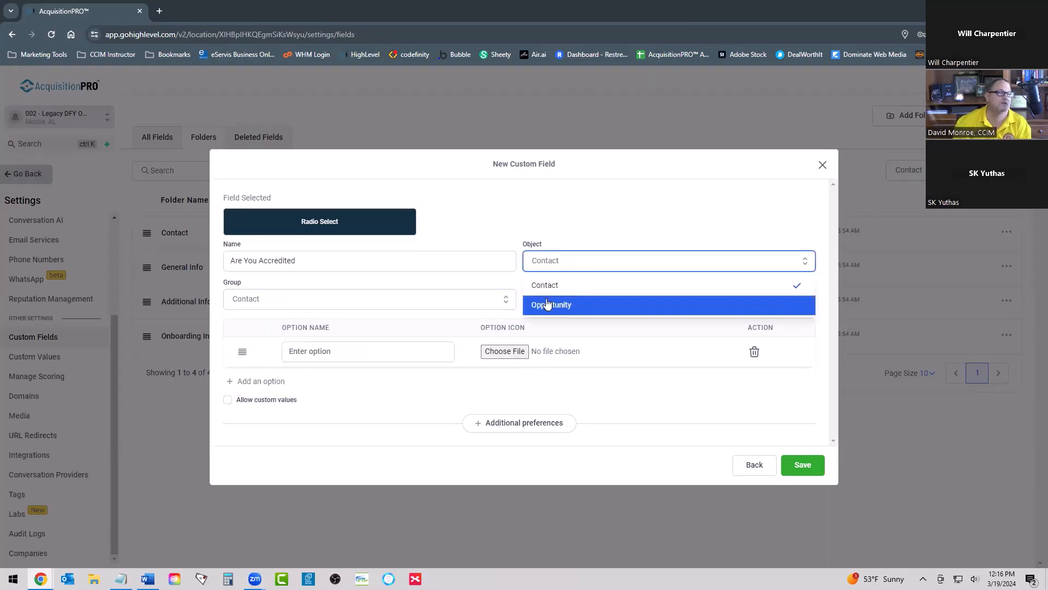
click(556, 281)
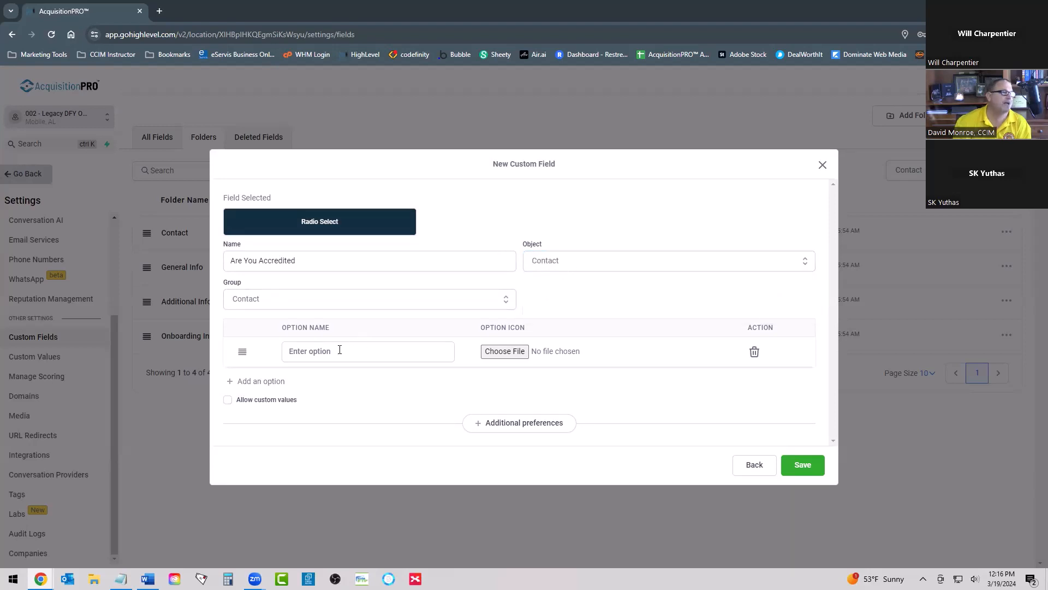
Step: Give the accreditation field three answer options: "Yes", "No" and "I Don't Know"
click(377, 354)
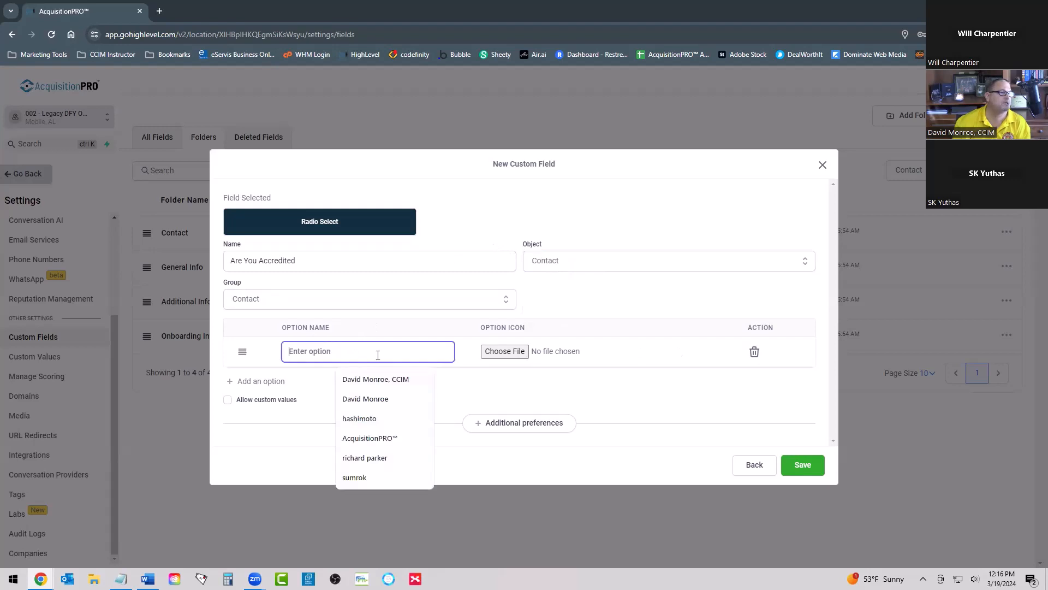
text(Yes)
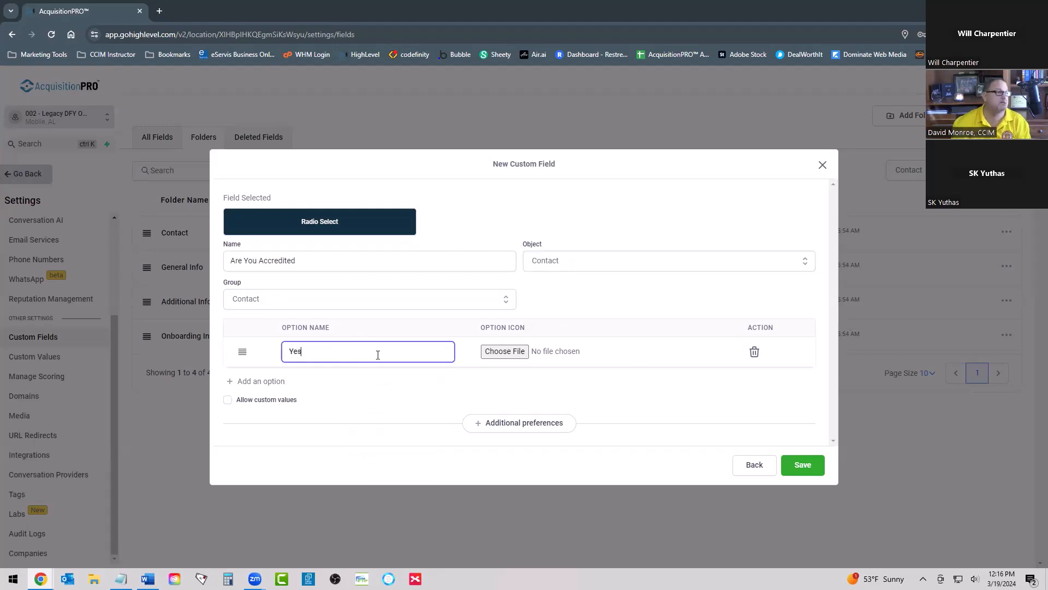
click(231, 381)
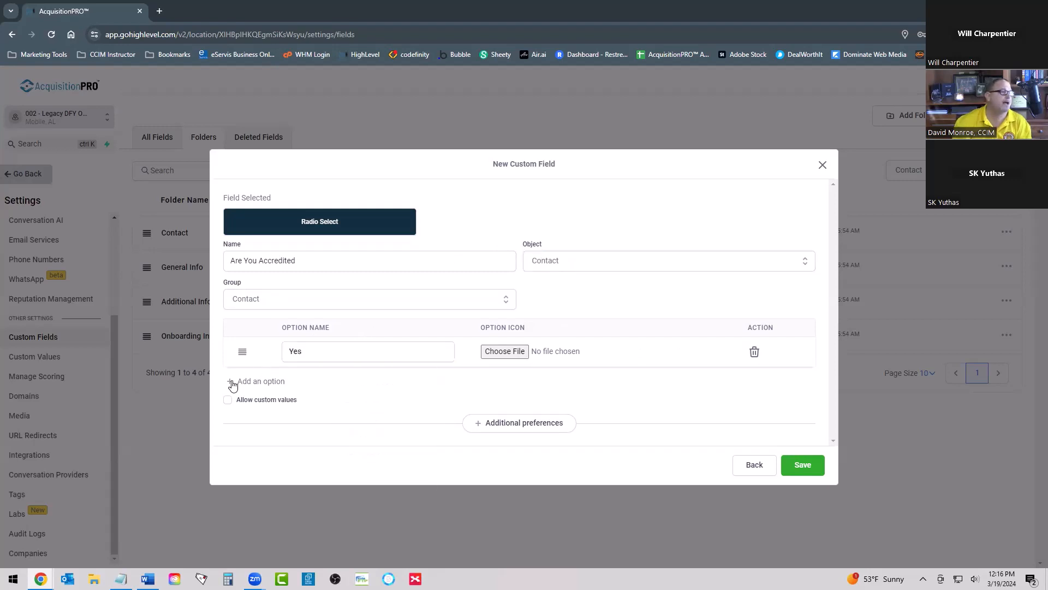
click(317, 365)
text(No)
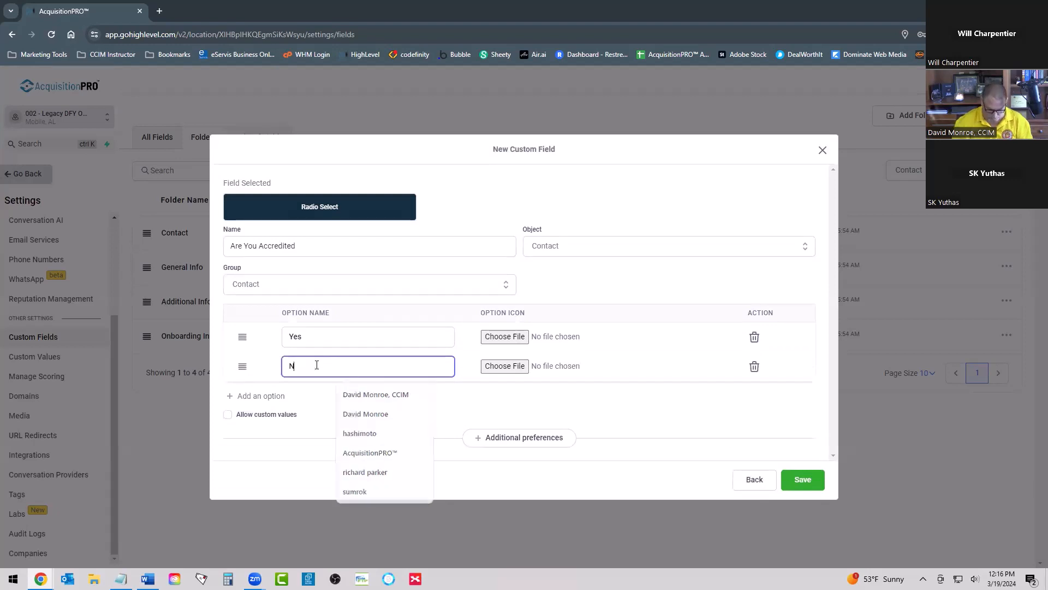
click(253, 396)
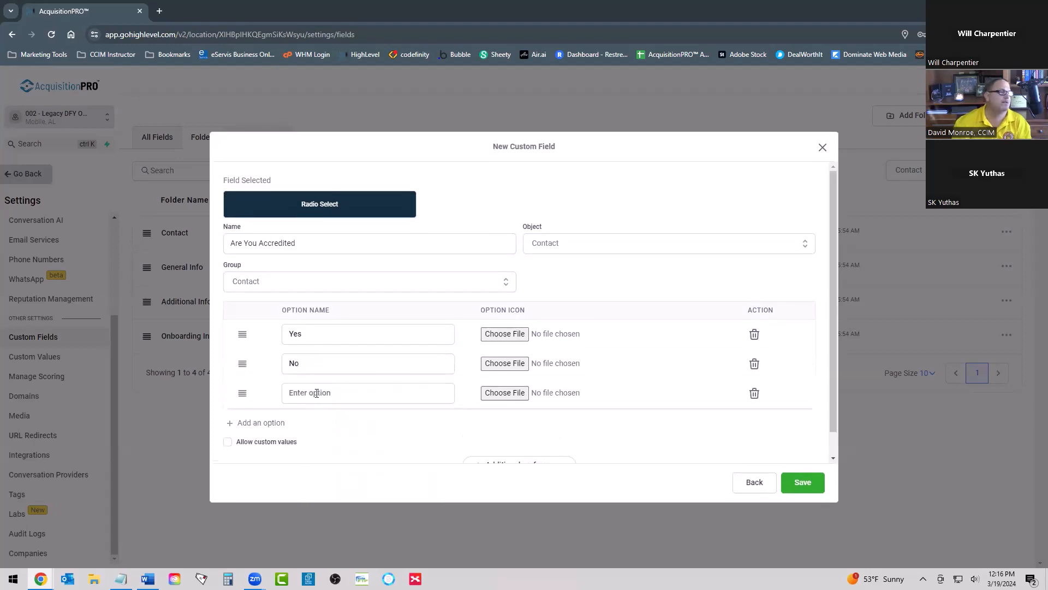
click(333, 393)
text(I)
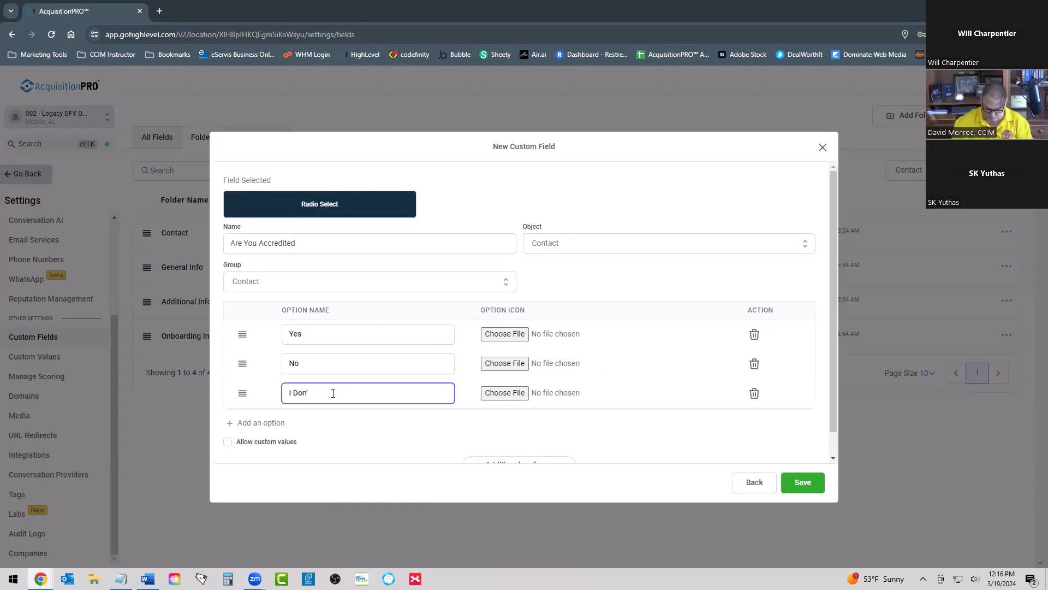
text(Don't Know)
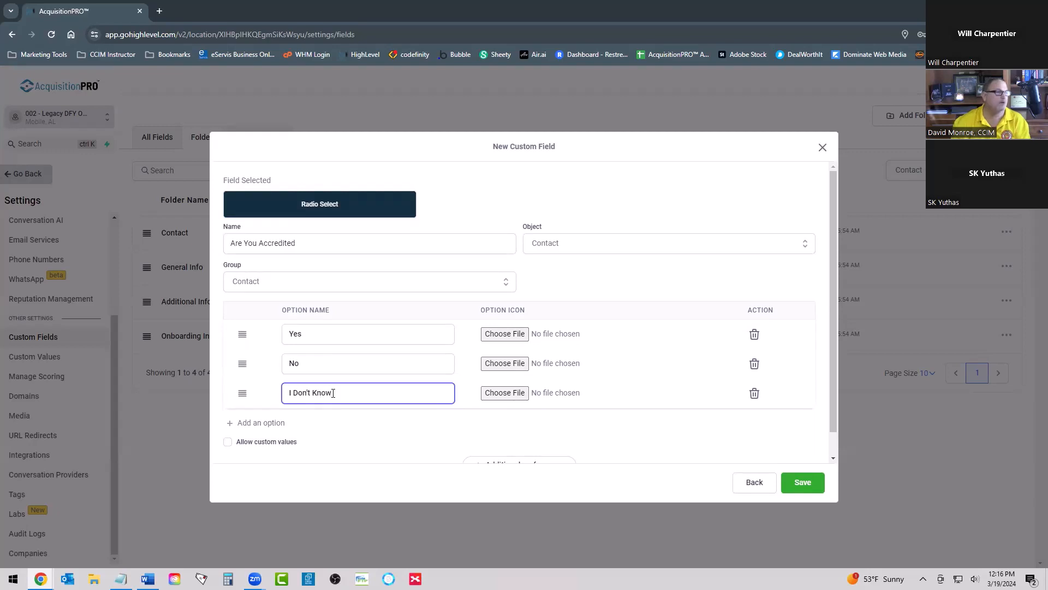
Step: Save the accreditation field with custom values disallowed
click(227, 445)
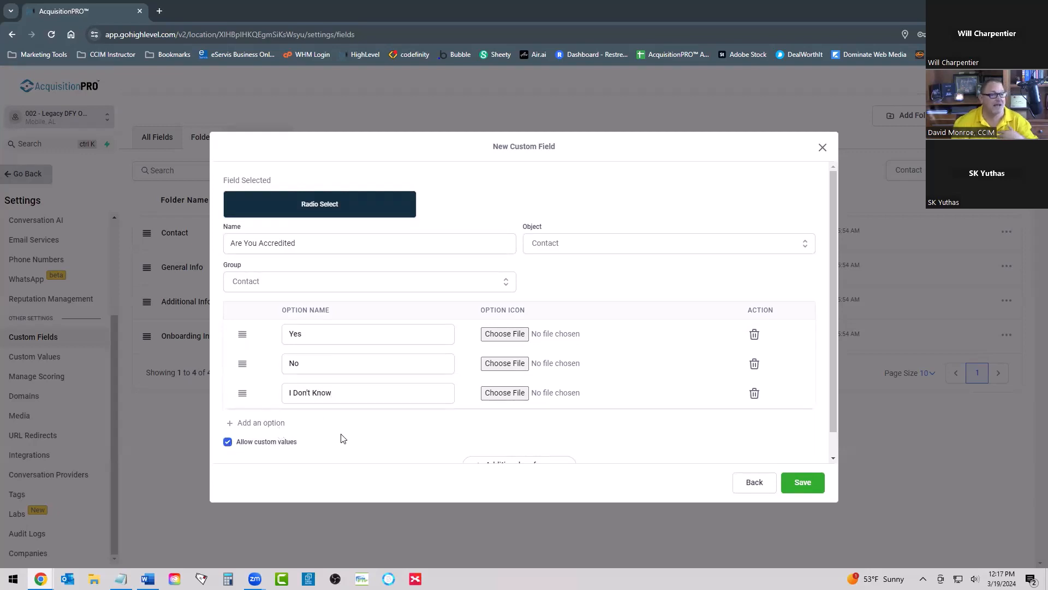
click(228, 442)
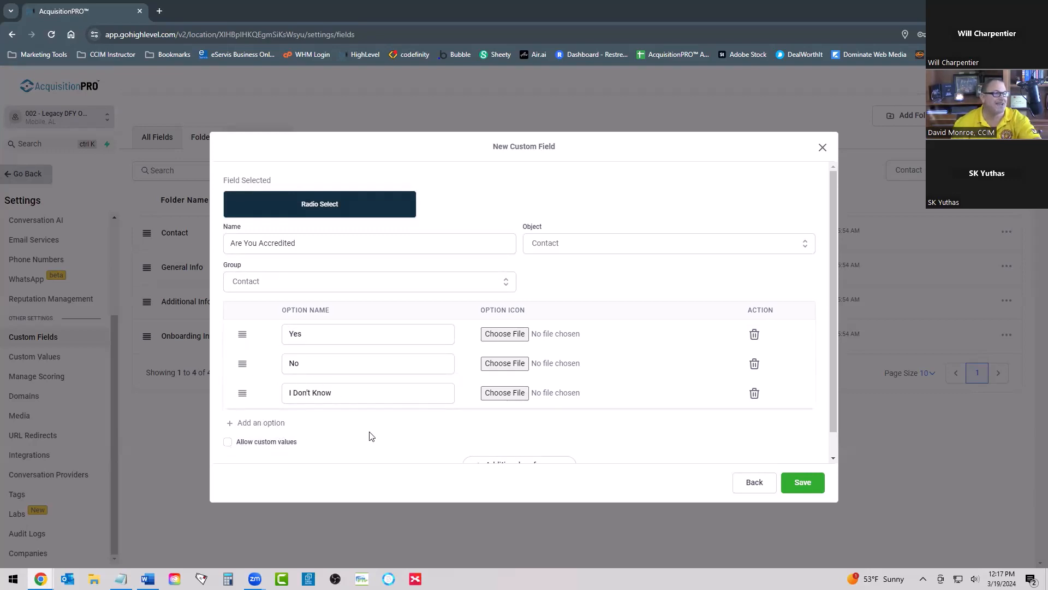
scroll(404, 353, down, 1)
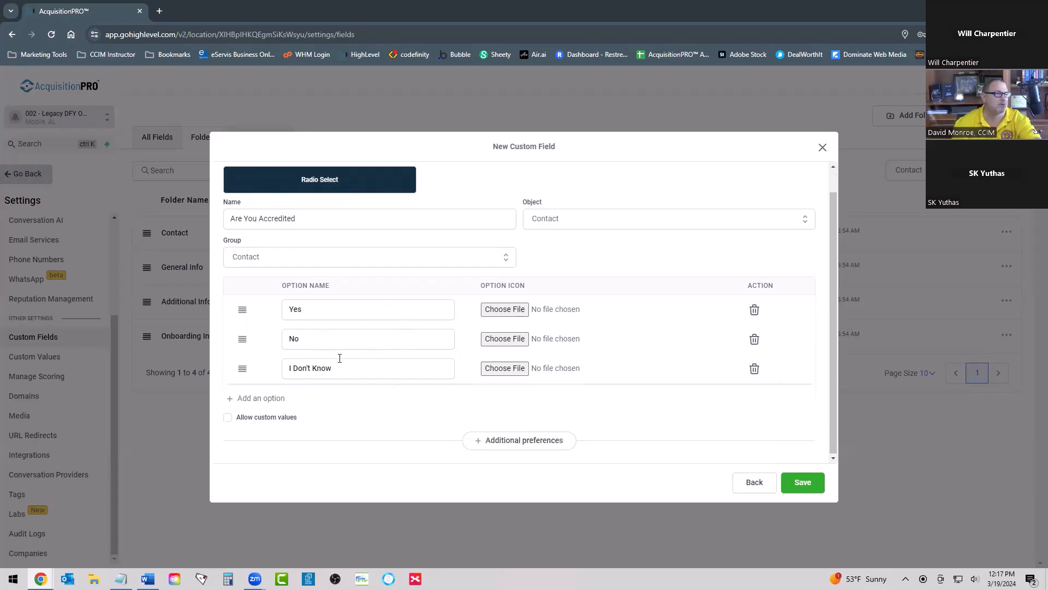
click(802, 482)
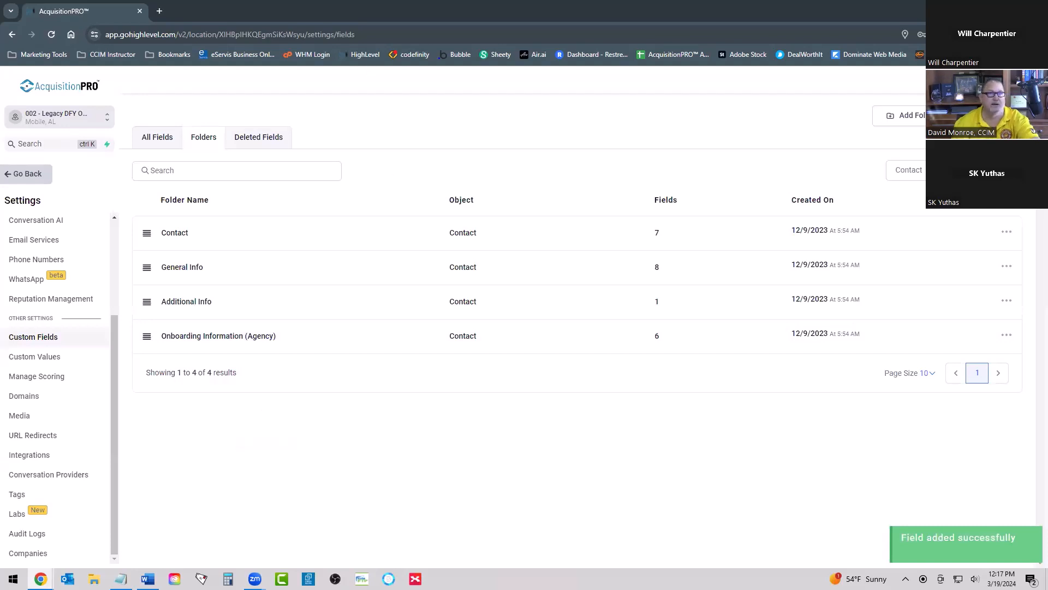
Step: Create a second Radio Select custom field named "Are You Interested In Investing With Us?" in the Contact group
click(987, 116)
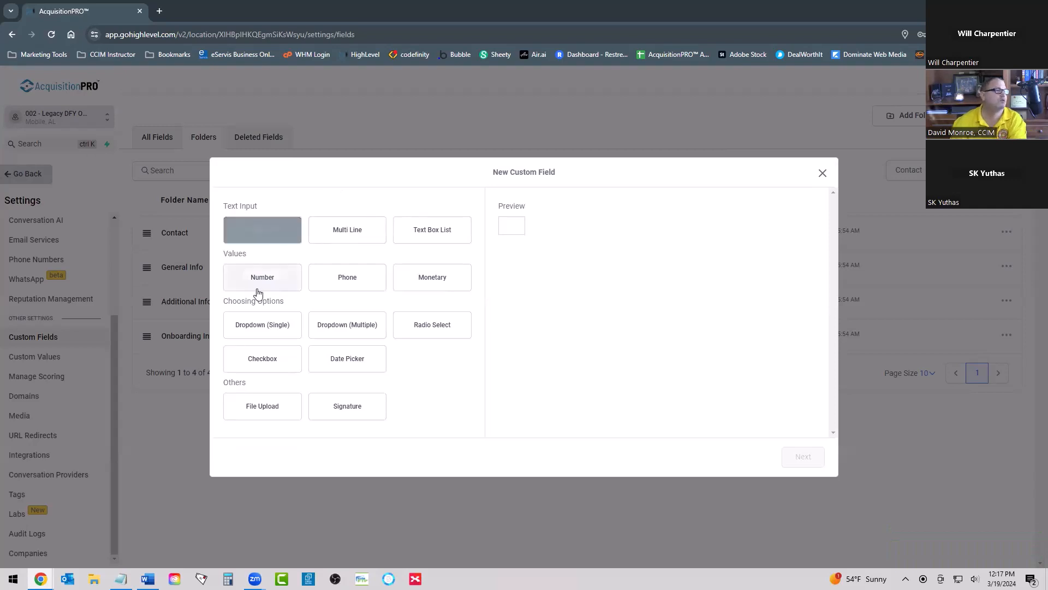
click(445, 327)
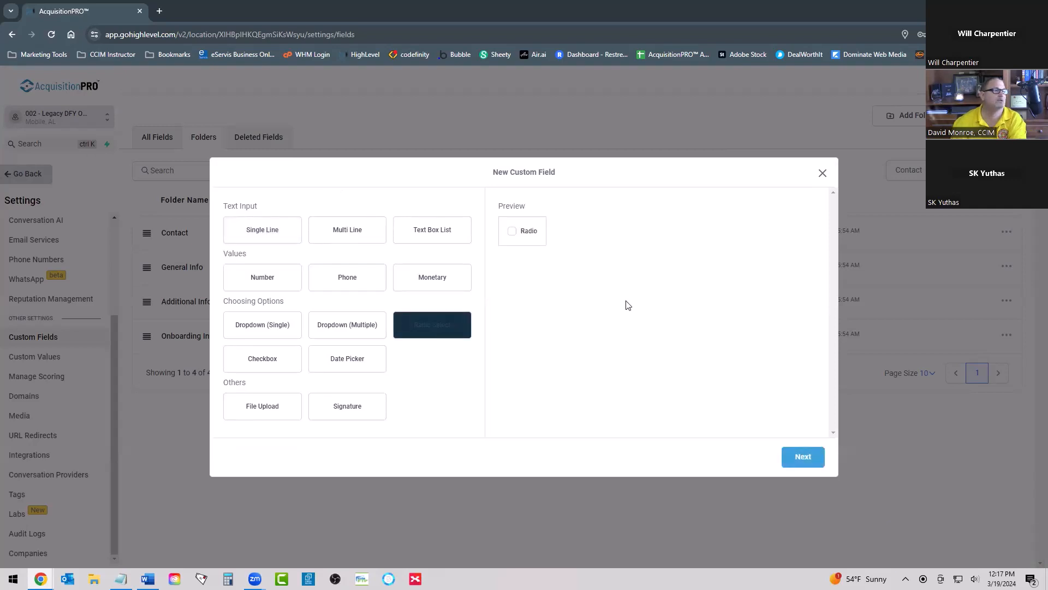
click(802, 457)
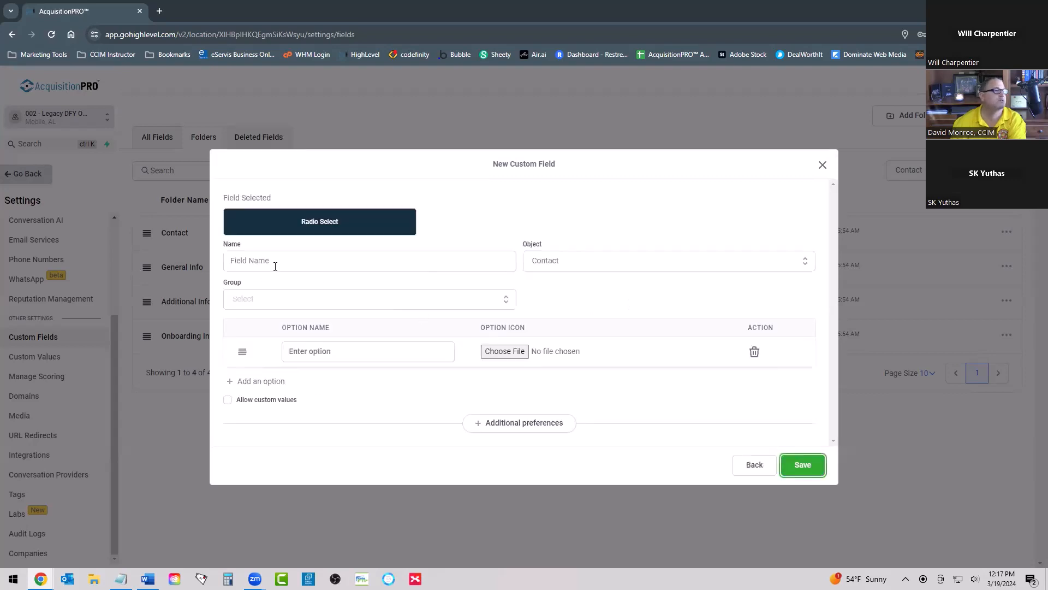
click(309, 260)
text(Ar)
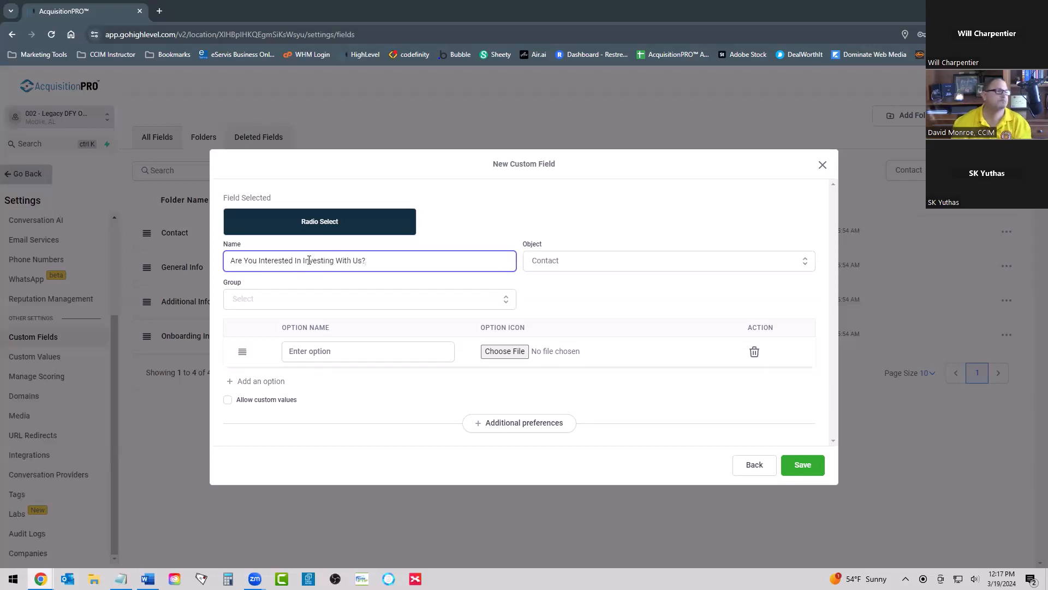
click(248, 299)
click(255, 323)
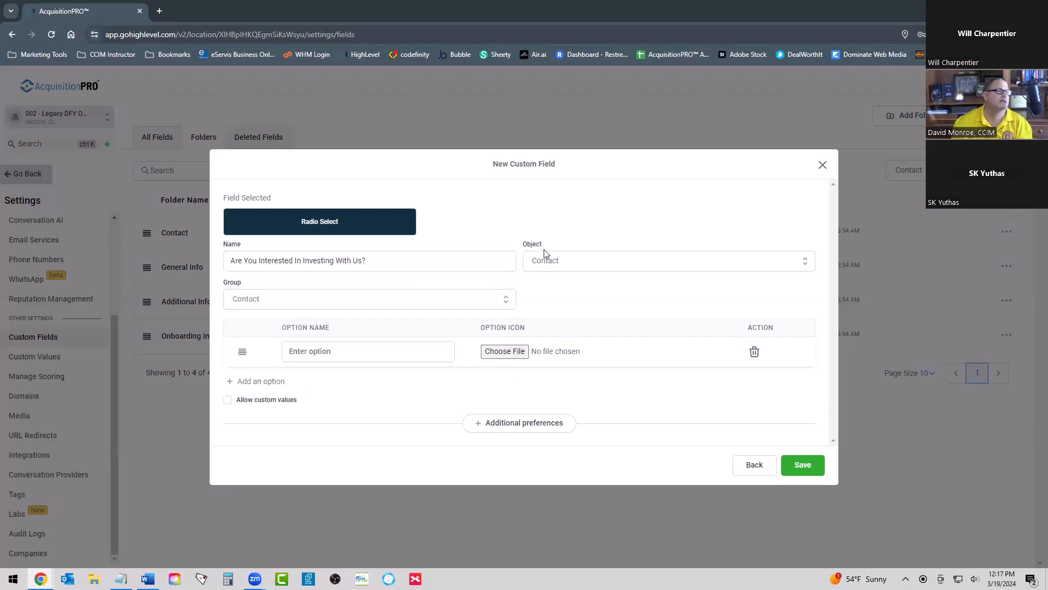
Step: Give the investing-interest field the answer options "Yes", "No" and "I Don't Know", and save it
click(306, 349)
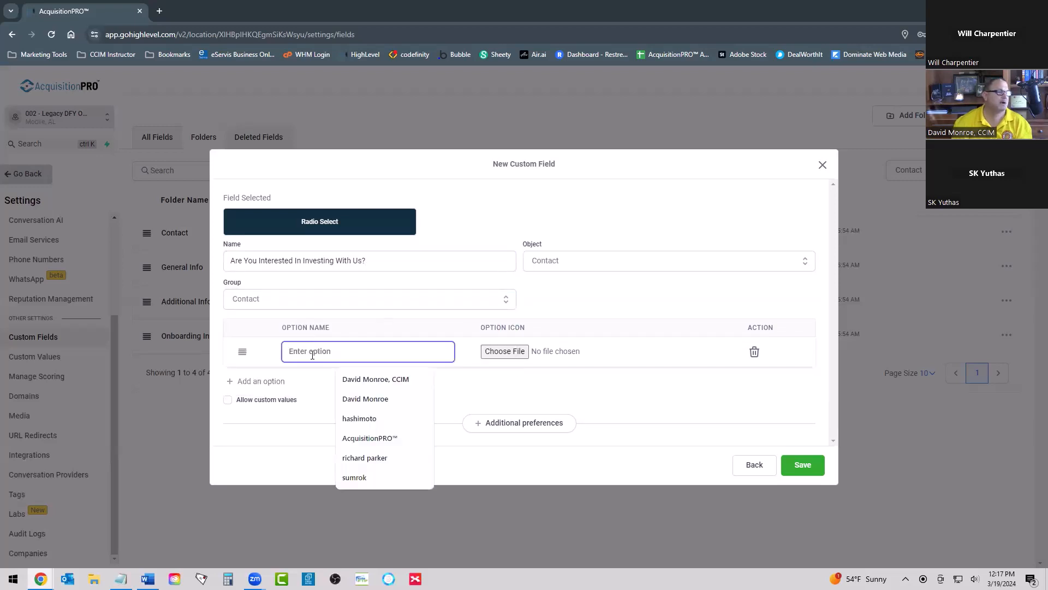
text(Yes)
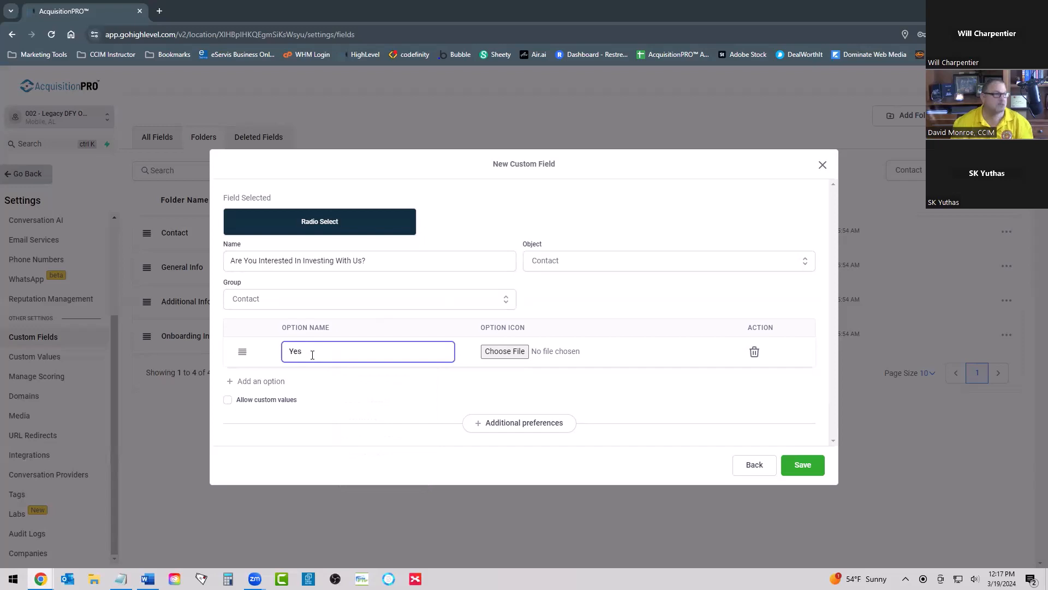
click(278, 381)
click(319, 366)
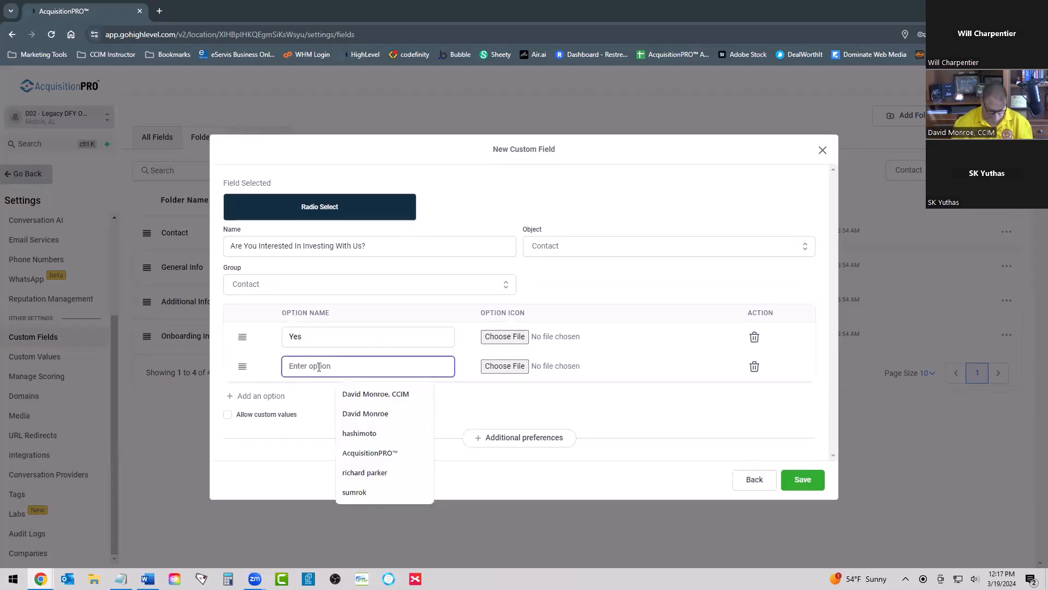
text(No)
click(264, 394)
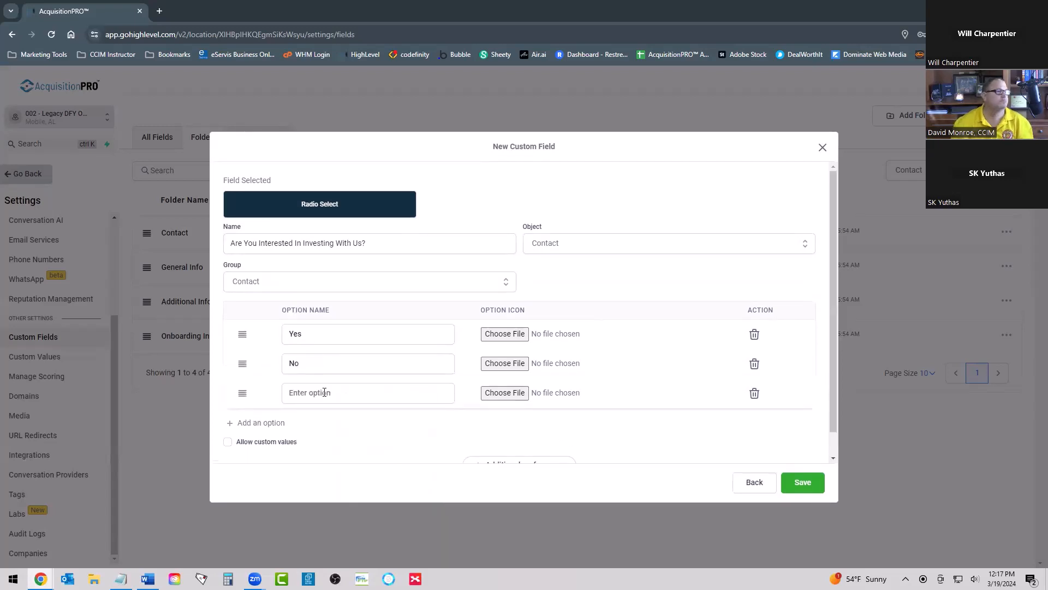
click(324, 392)
text(I Don't Know)
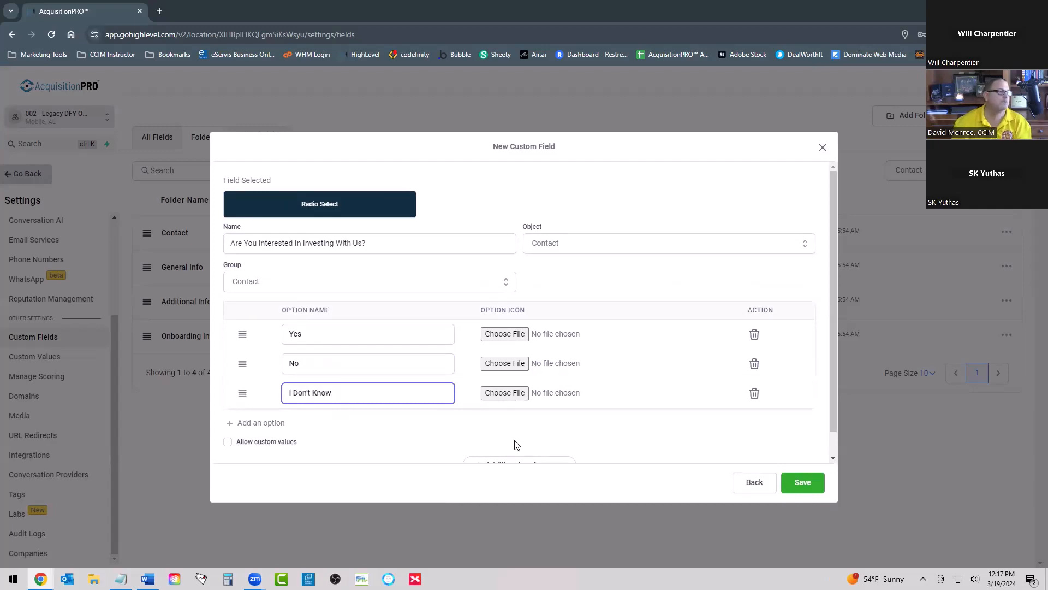
click(802, 483)
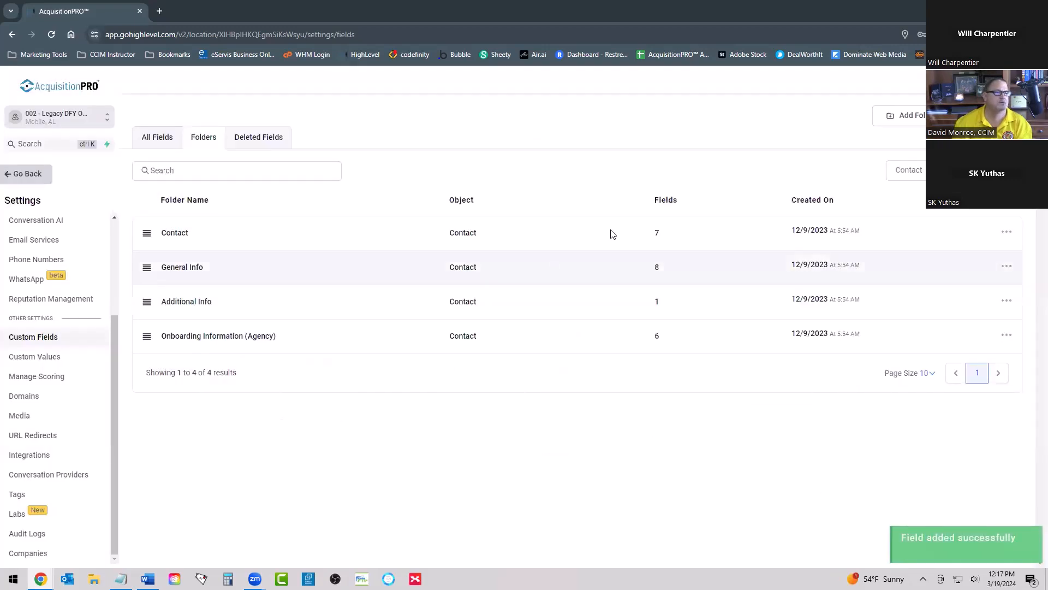
Step: Create a Multi Line custom field named "How Did You Hear About Us?" in the Contact group
click(987, 116)
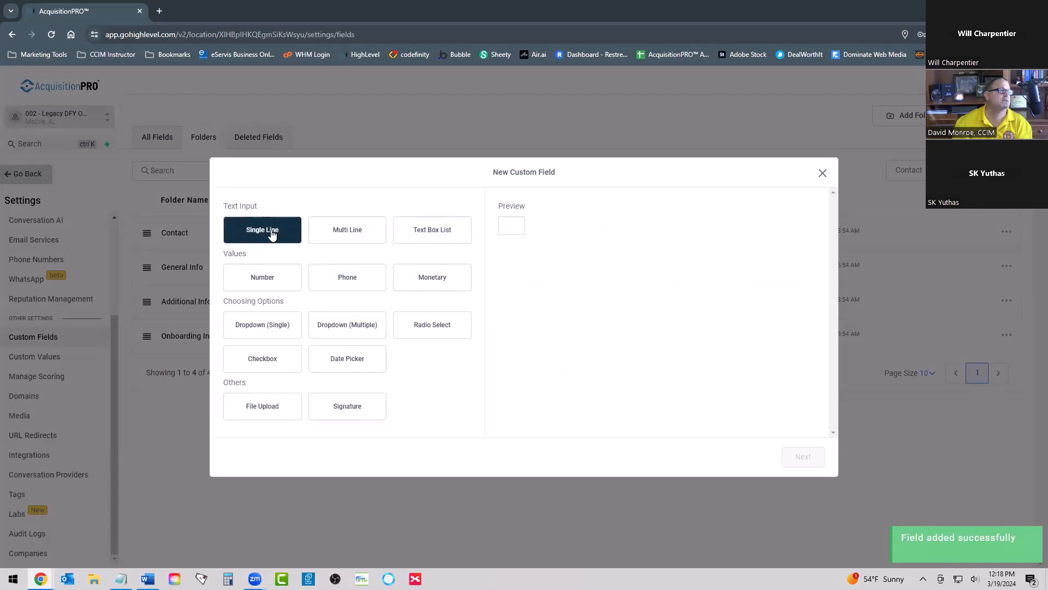
click(353, 233)
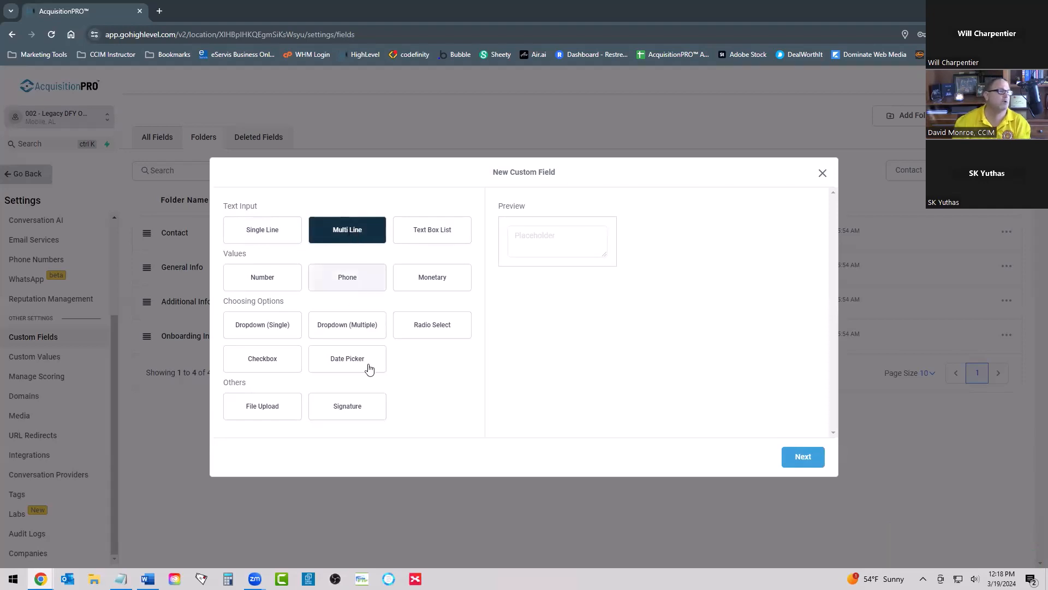
click(802, 460)
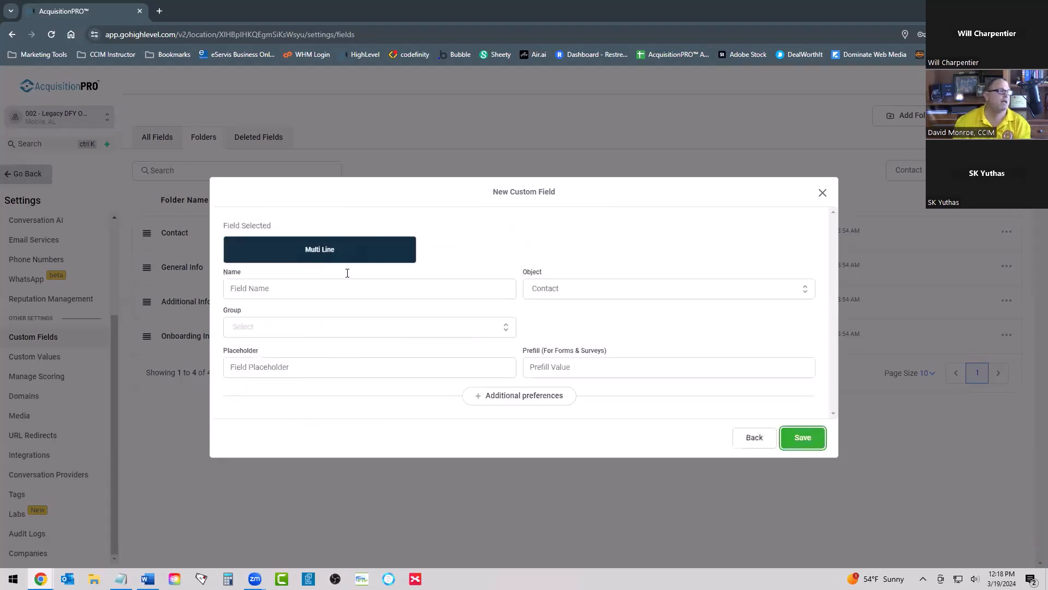
click(279, 288)
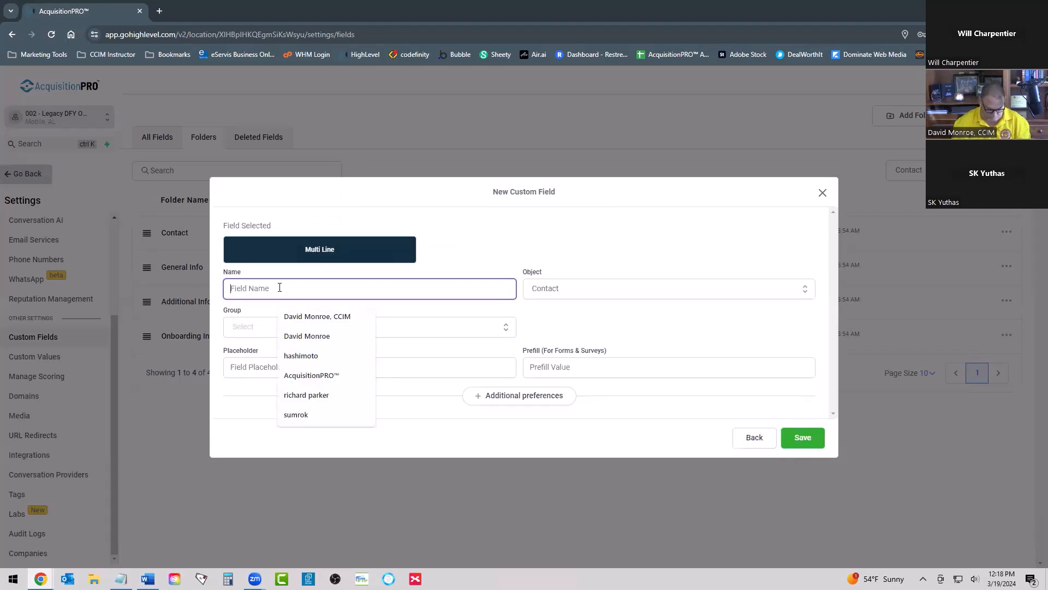
text(How Did)
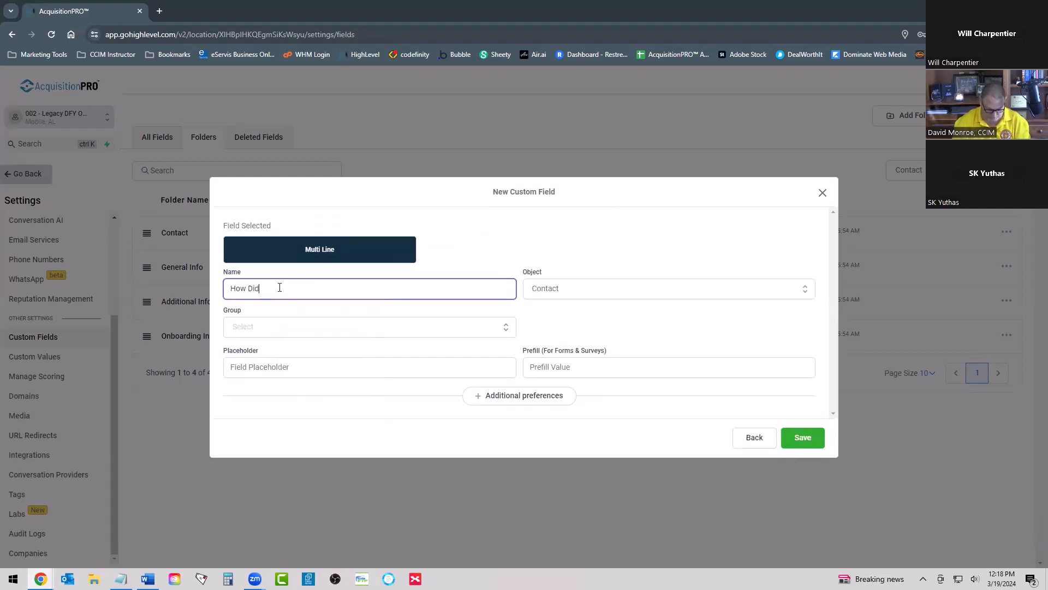
text( You He)
text(ar About Us?)
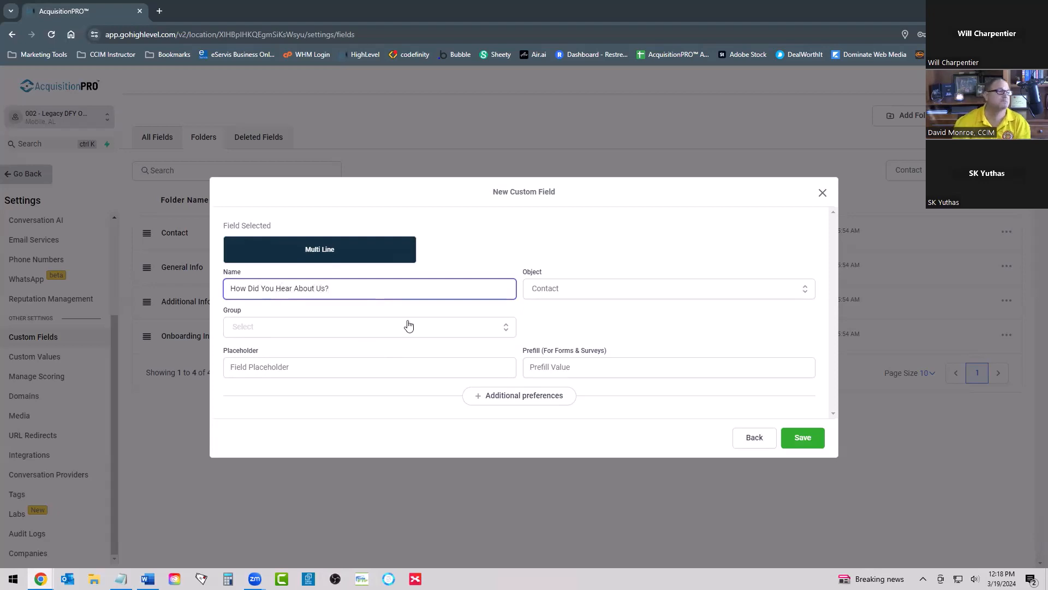
click(283, 332)
click(264, 352)
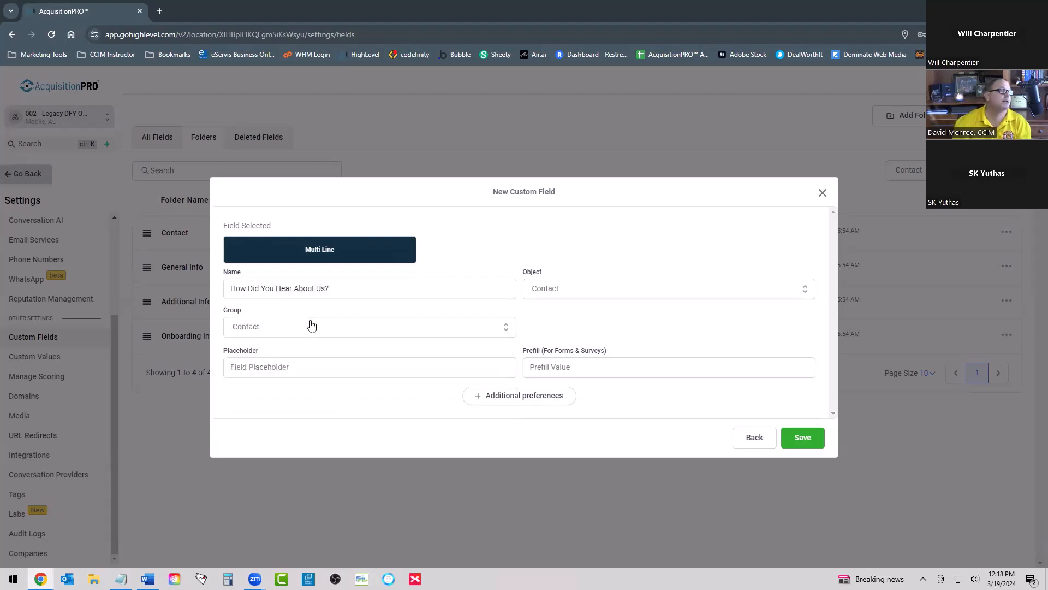
Step: Set the multi-line field's prefill value to "How Did You Hear About Us?", copied from its name, and save the field
click(283, 368)
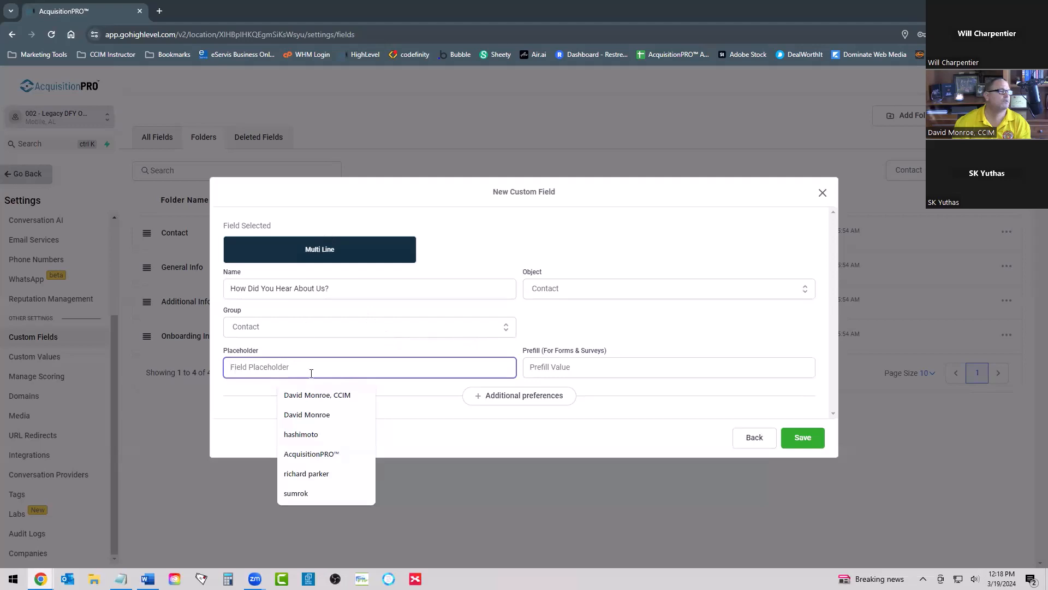
click(598, 370)
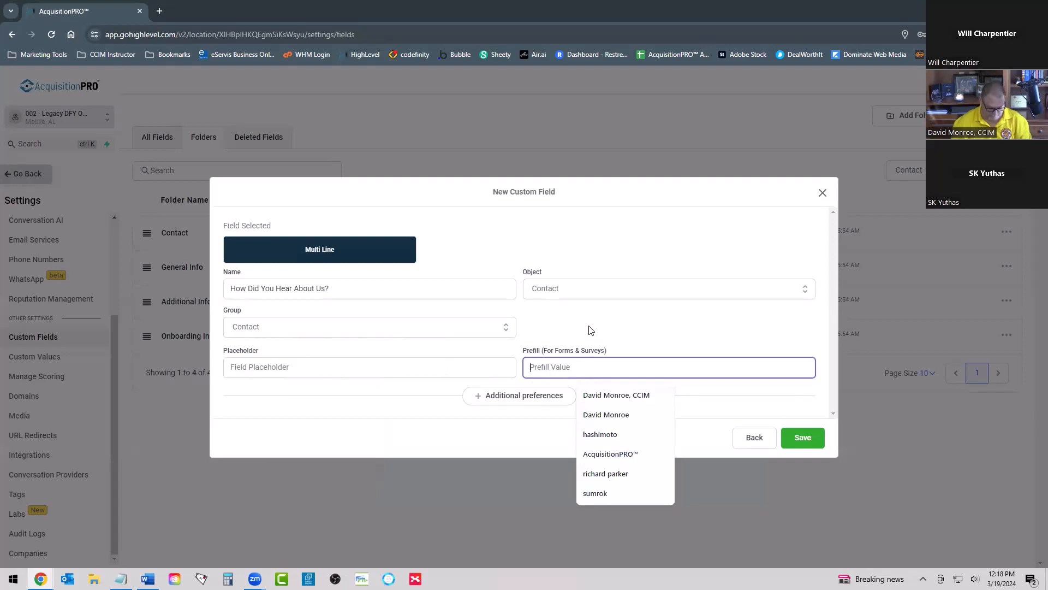
text(I)
key(BackSpace)
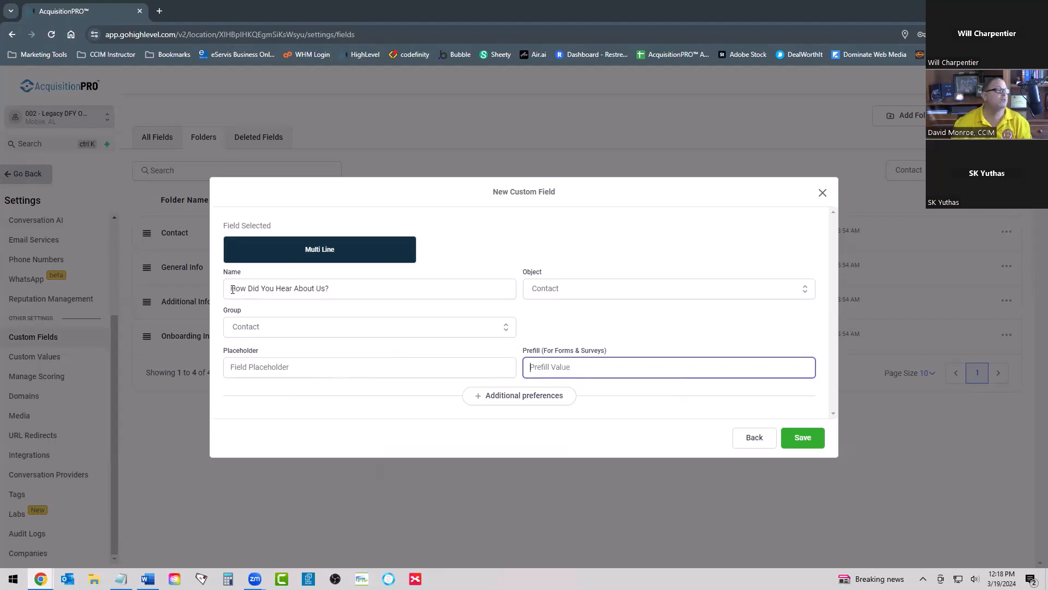
drag(232, 289, 379, 290)
key(ctrl+c)
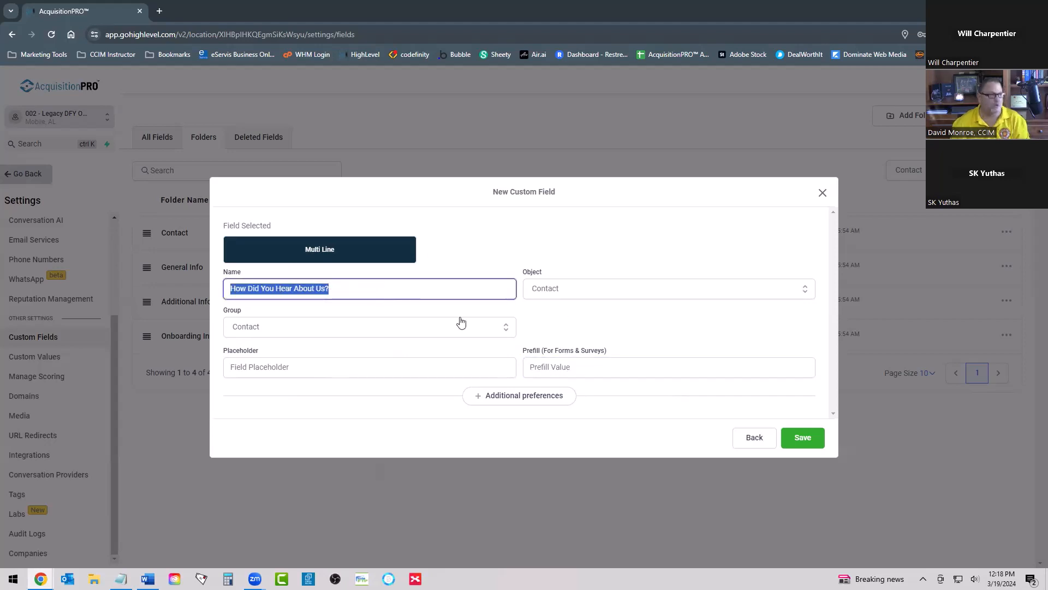
click(562, 358)
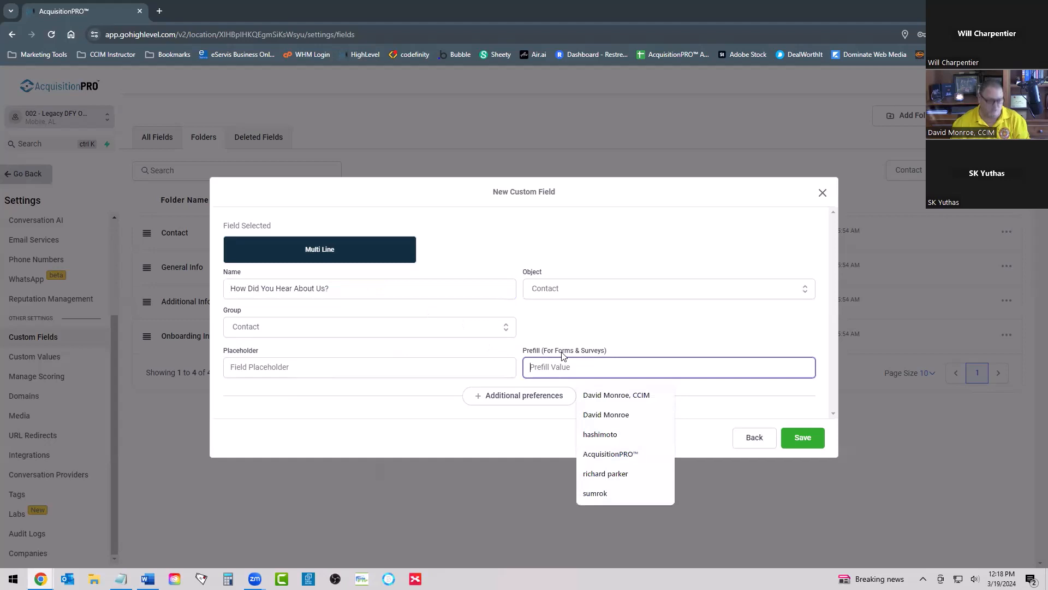
key(ctrl+v)
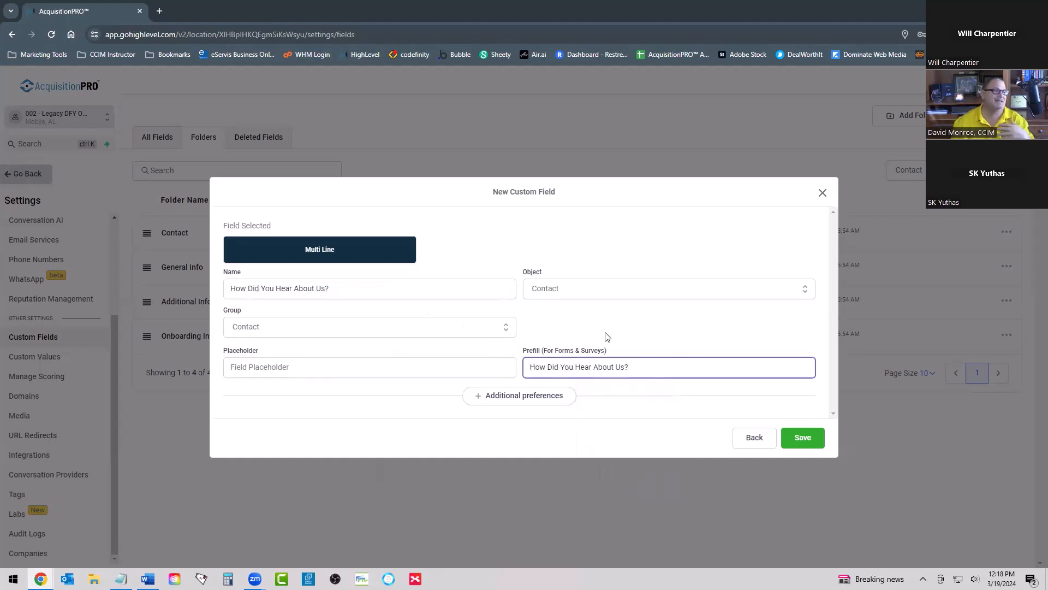
click(796, 438)
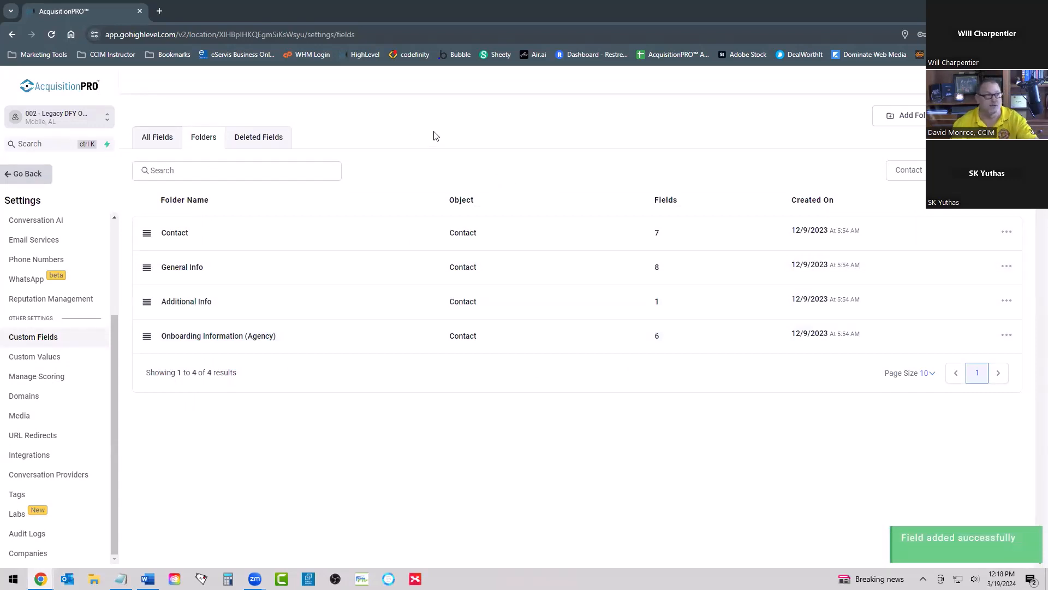
Step: Leave the settings and go to the list of forms under Sites
click(32, 174)
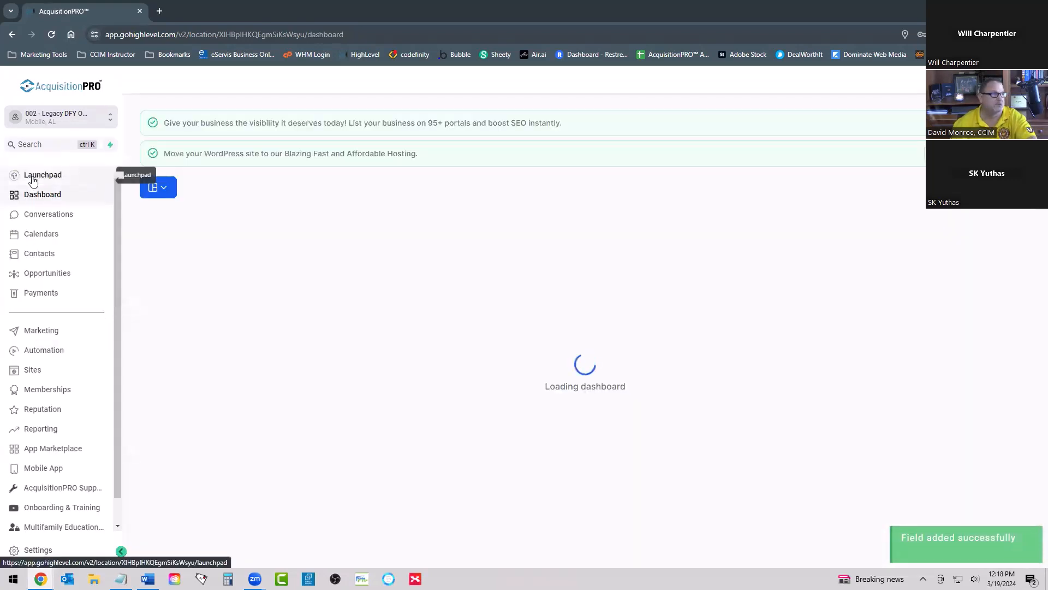
click(33, 370)
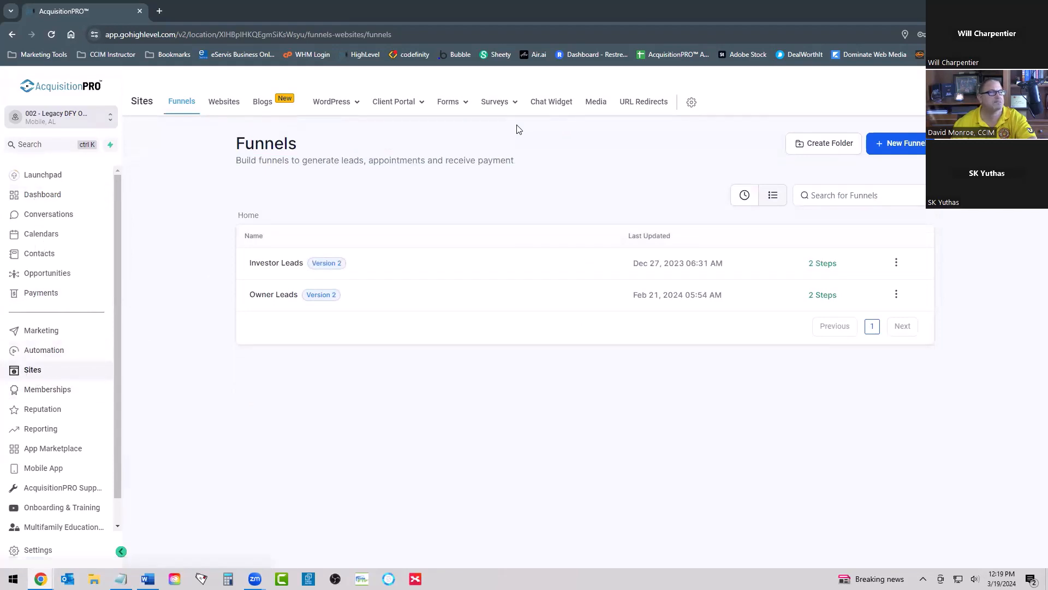
mouse_move(453, 102)
click(428, 127)
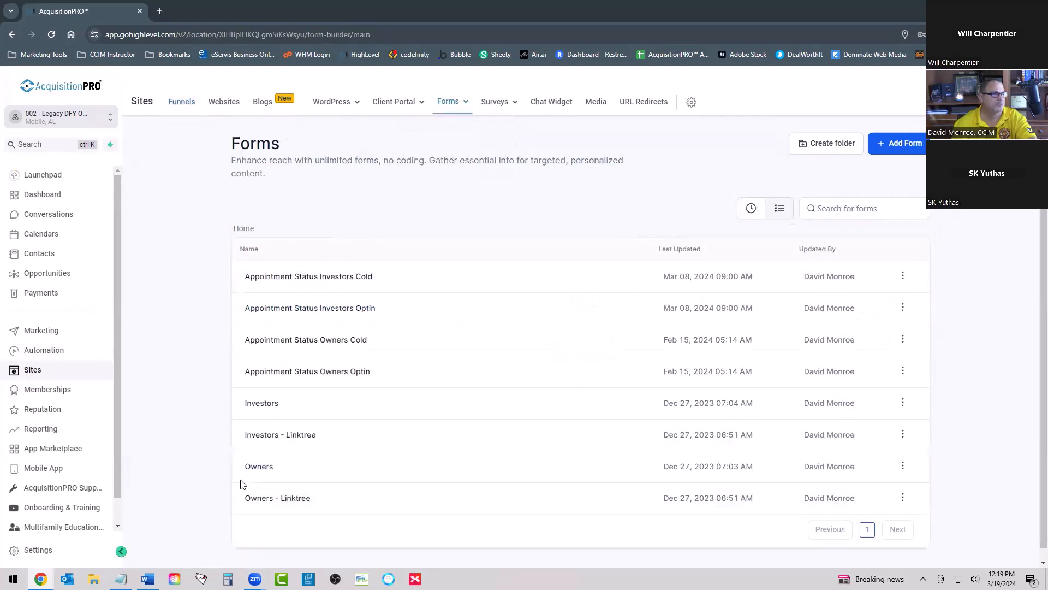
Step: Browse the available form templates in the Template Library, and close it without choosing one
click(904, 142)
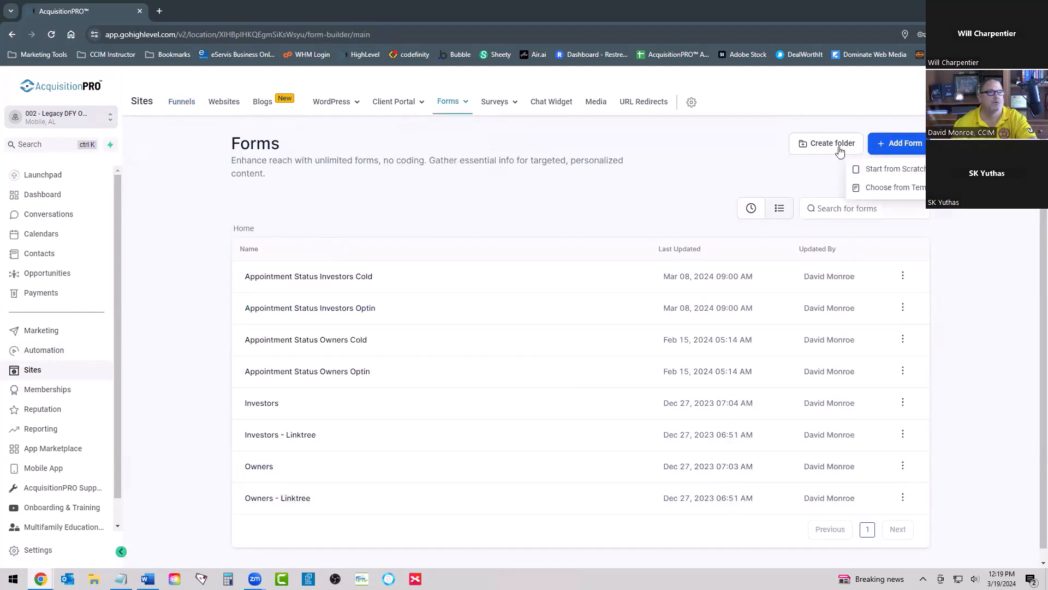
click(886, 192)
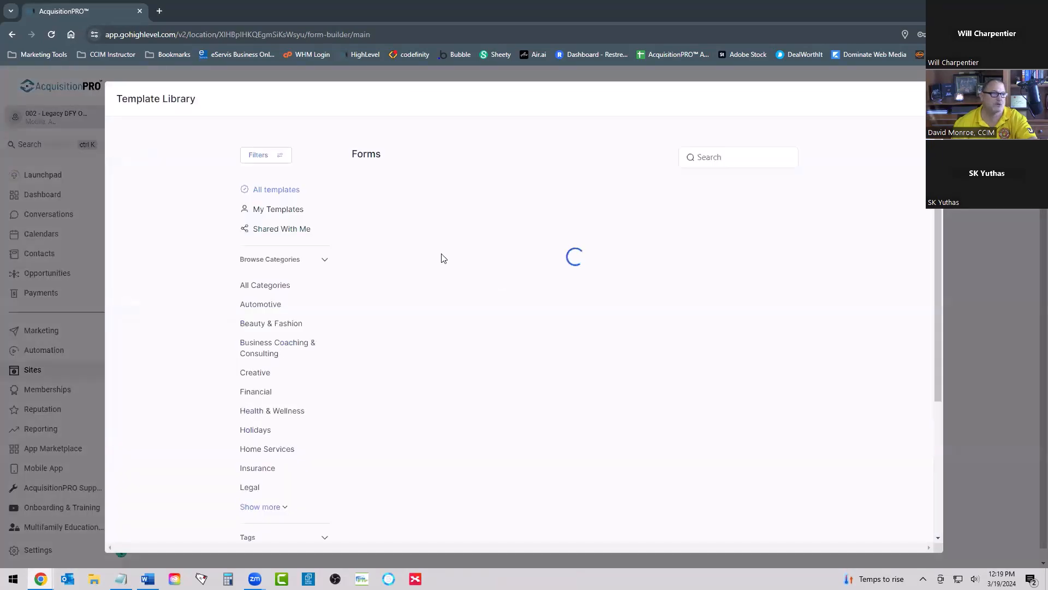
scroll(575, 274, down, 7)
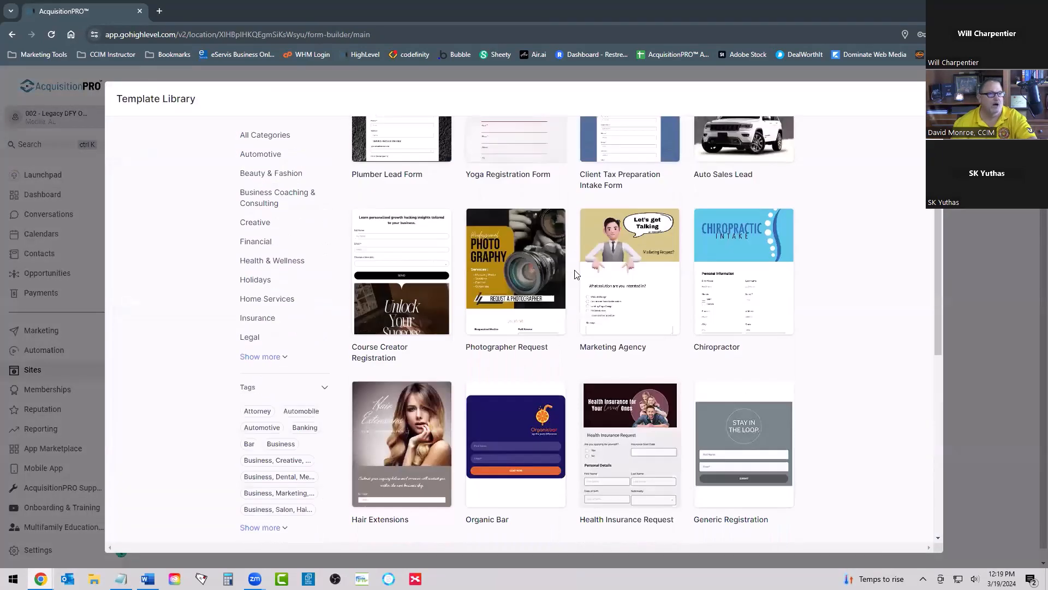
scroll(575, 274, down, 3)
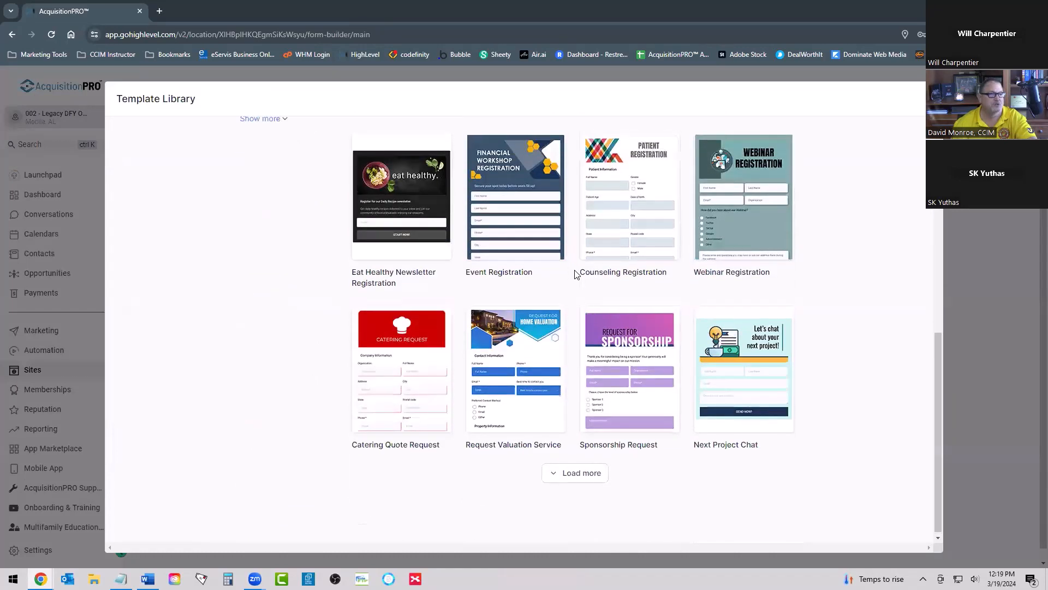
scroll(575, 274, up, 7)
scroll(575, 274, up, 3)
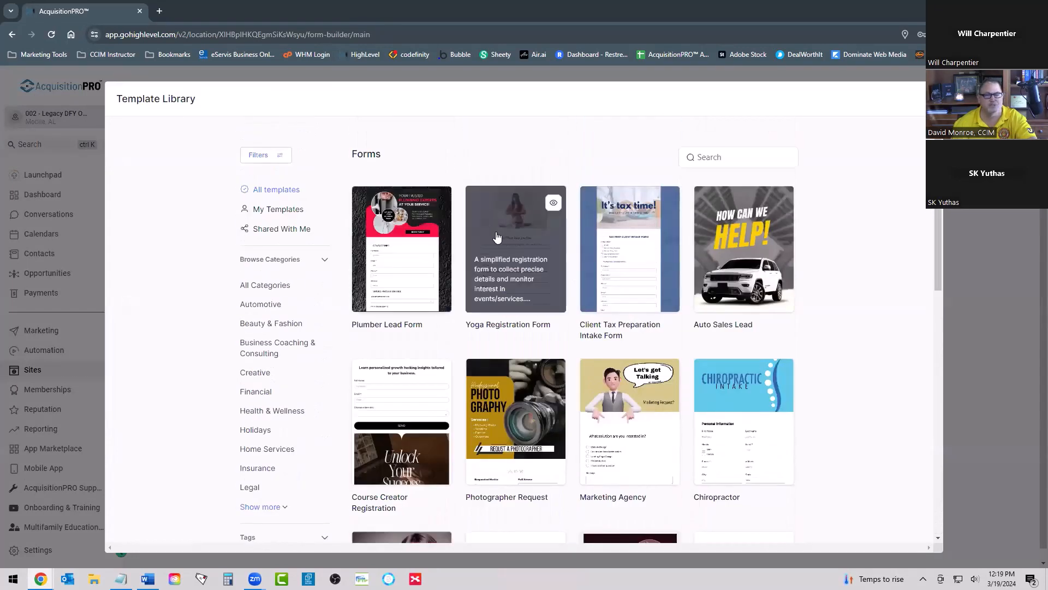
scroll(497, 236, down, 7)
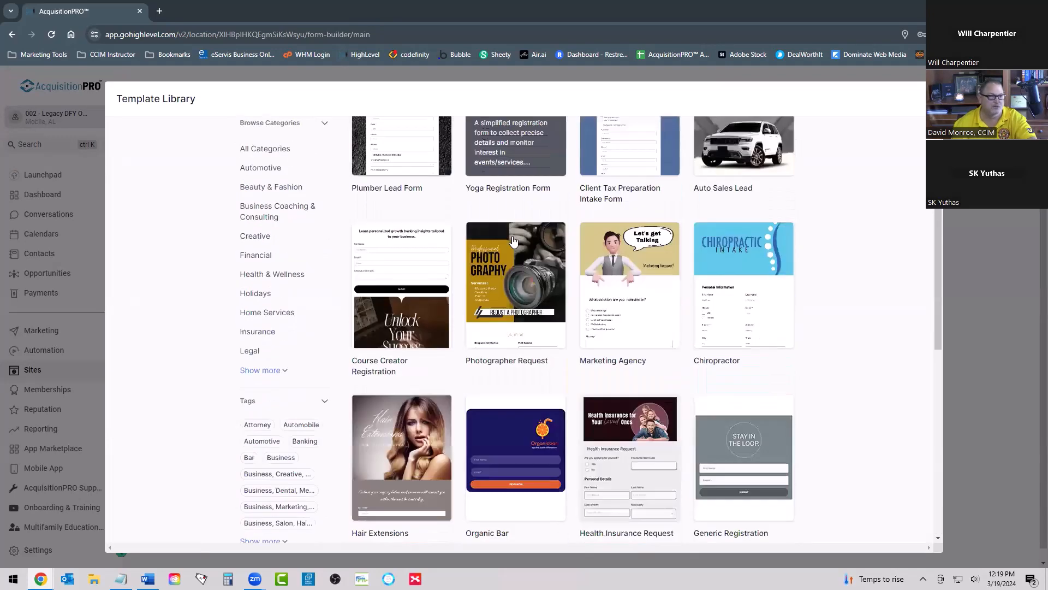
scroll(561, 286, down, 3)
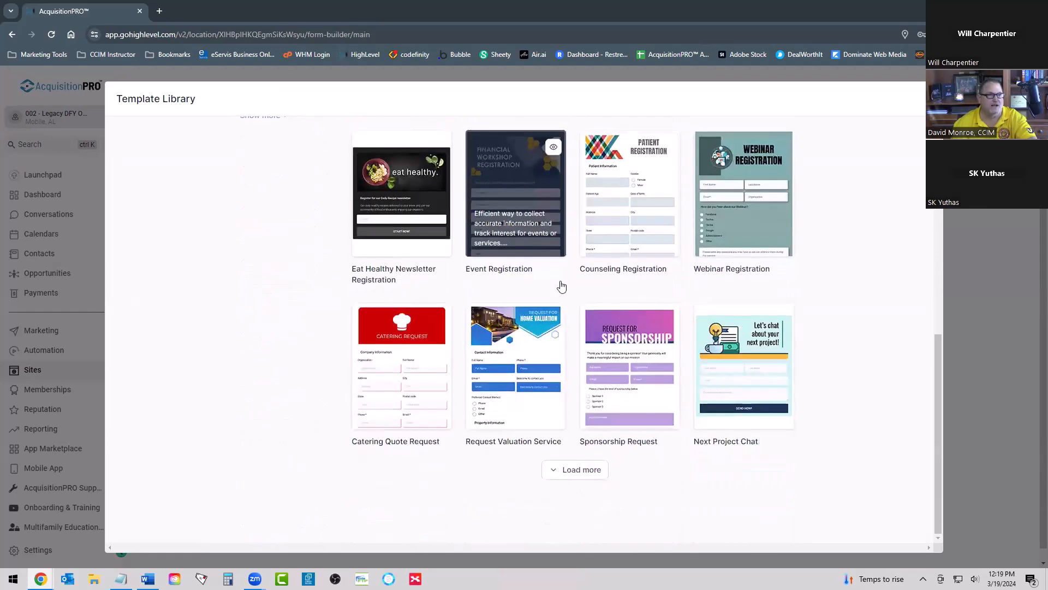
scroll(561, 286, up, 10)
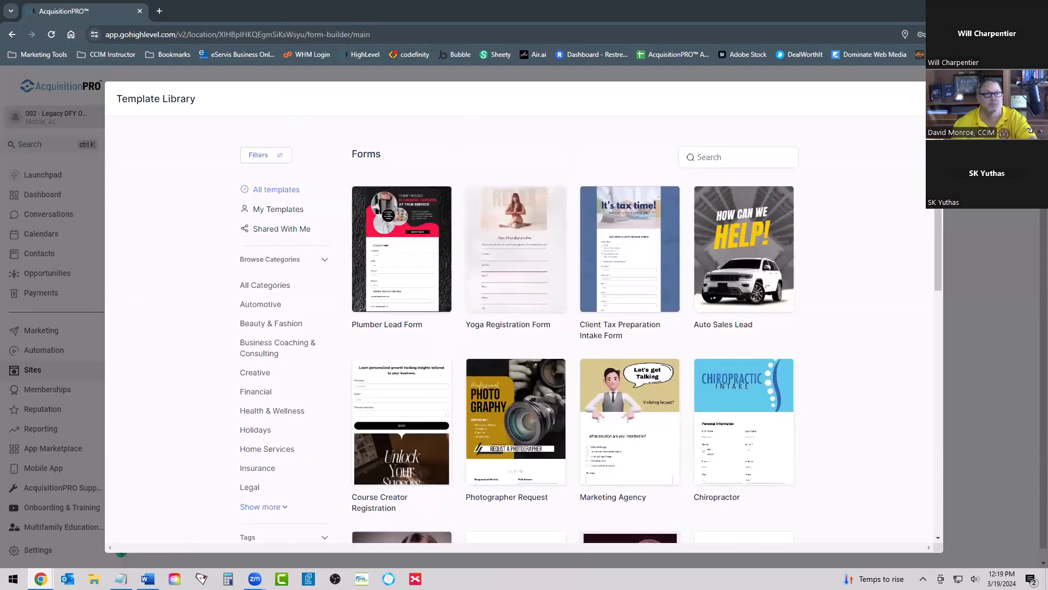
key(Escape)
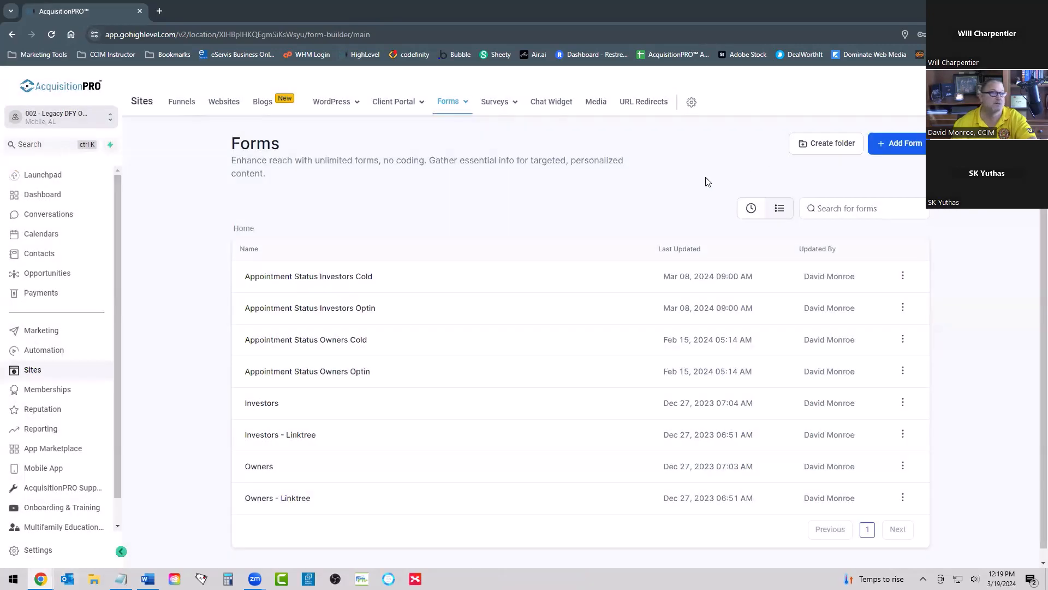
Step: Create a new form from scratch and show the form elements that can be added
click(884, 143)
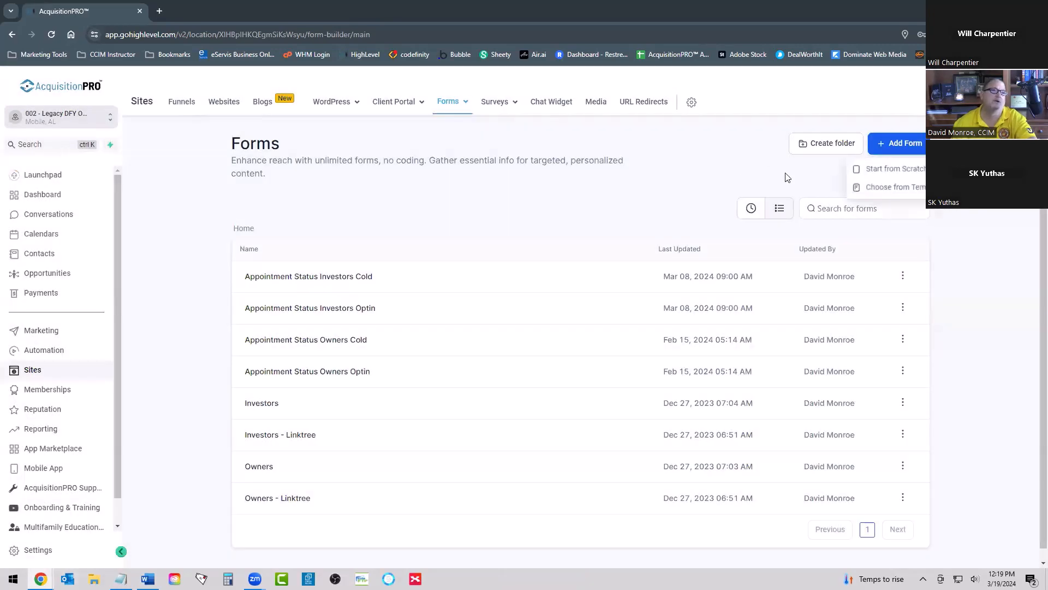
click(877, 169)
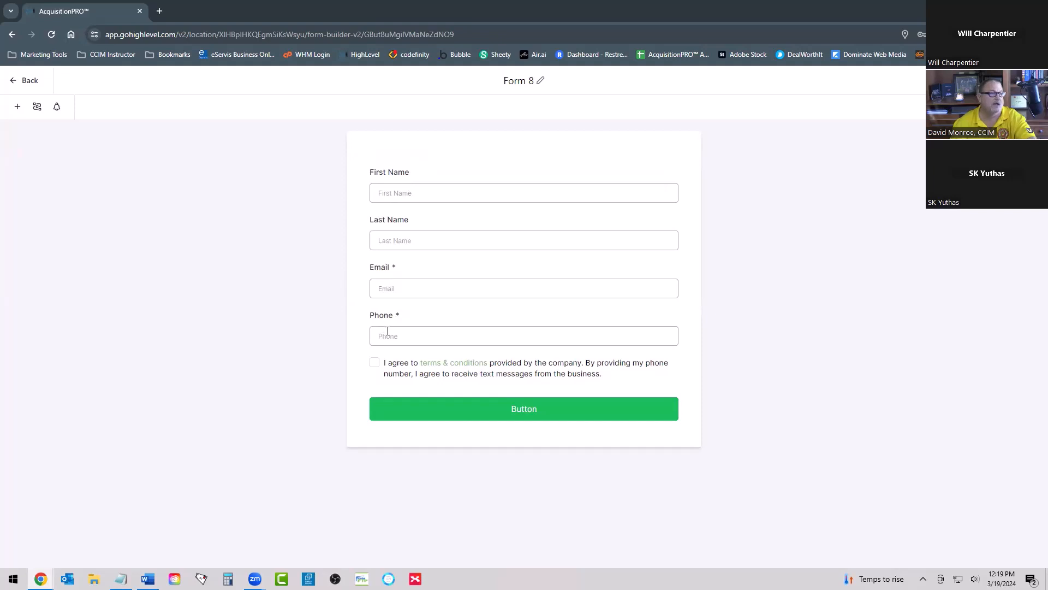
click(17, 107)
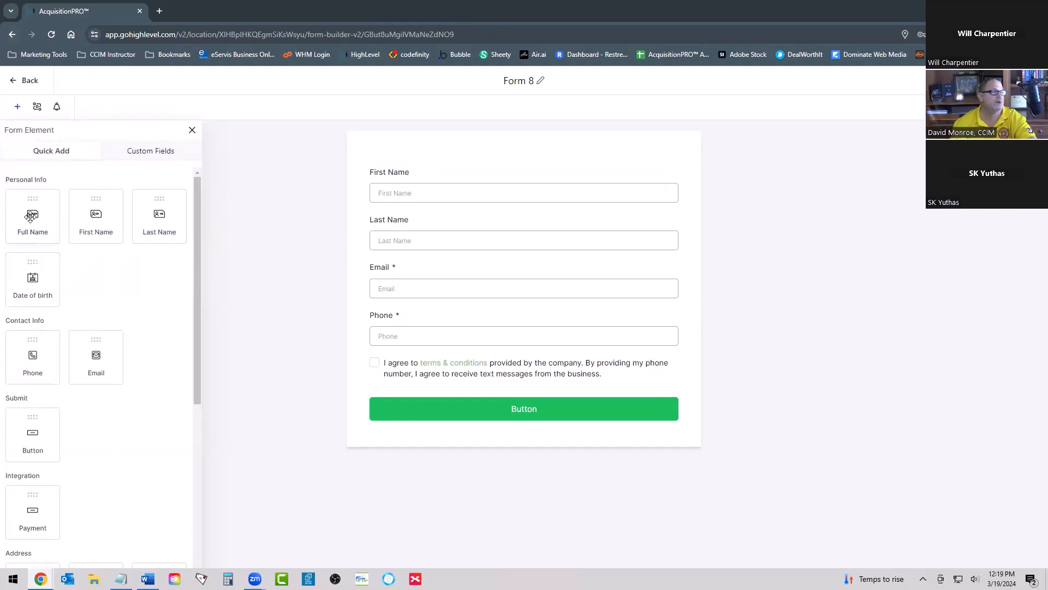
Step: Remove the First Name and Last Name fields from the form and add a Full Name field above Email
click(477, 187)
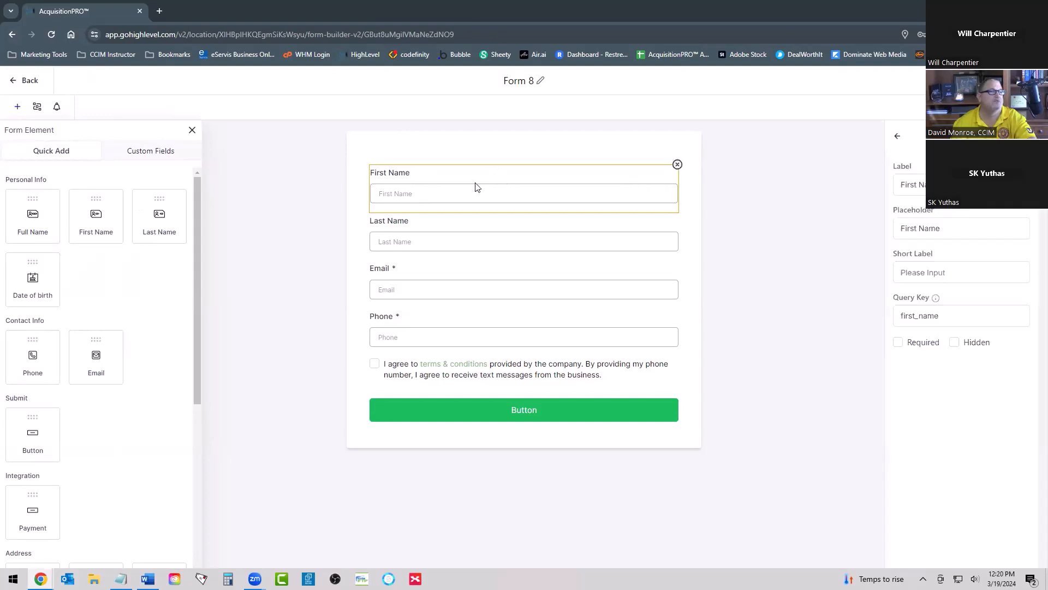
click(677, 165)
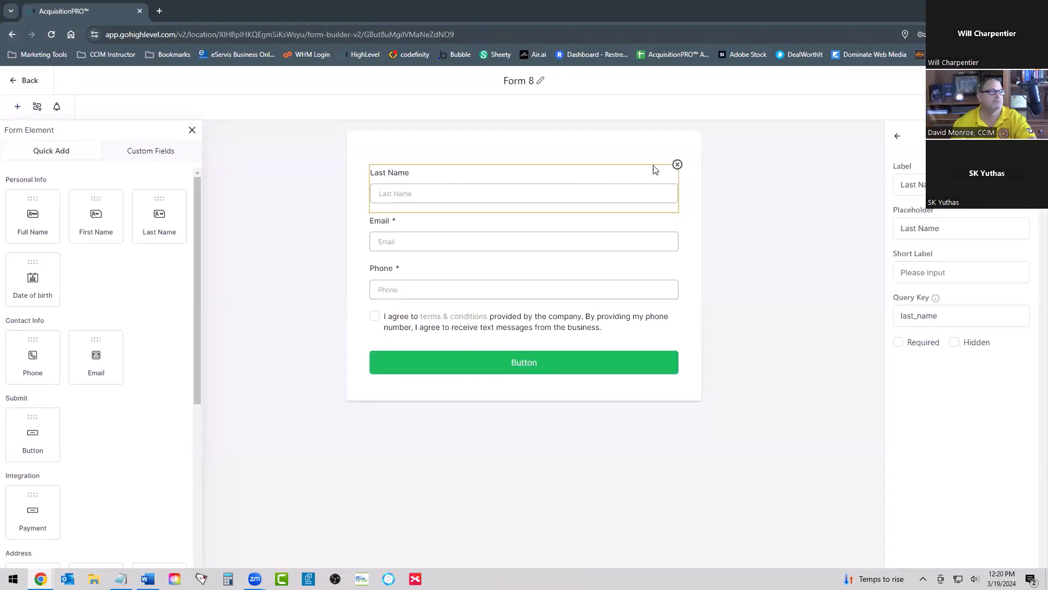
click(677, 165)
drag(32, 219, 467, 191)
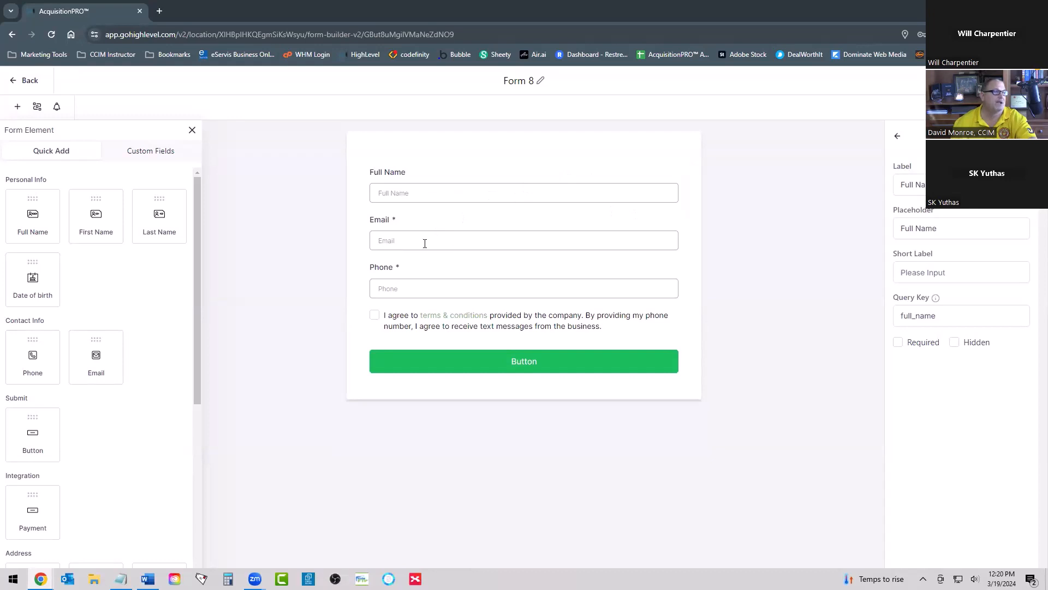
Step: Make the Full Name field and the terms & conditions consent checkbox required
click(388, 171)
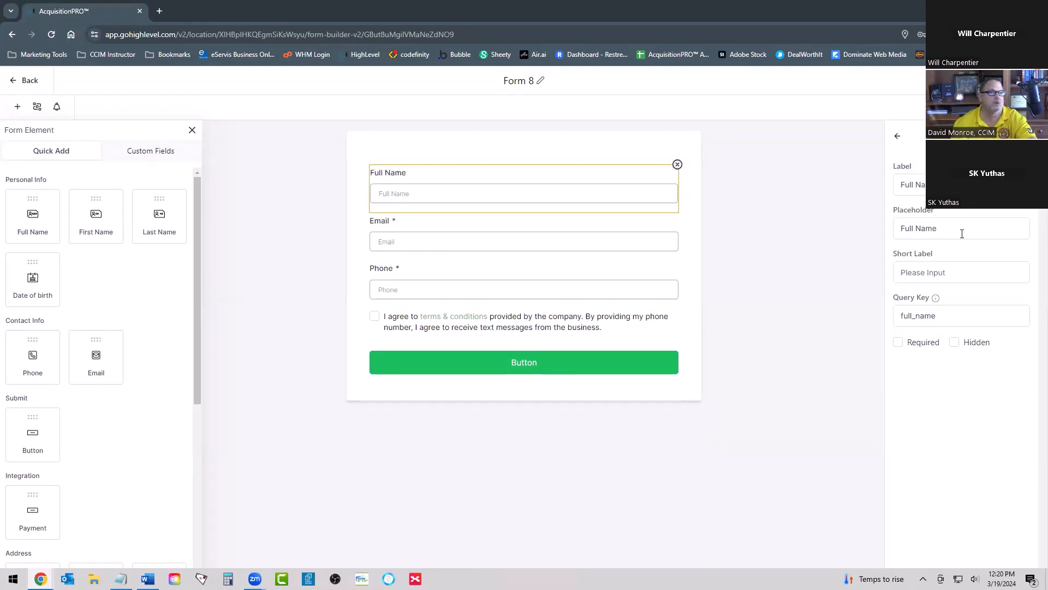
click(898, 343)
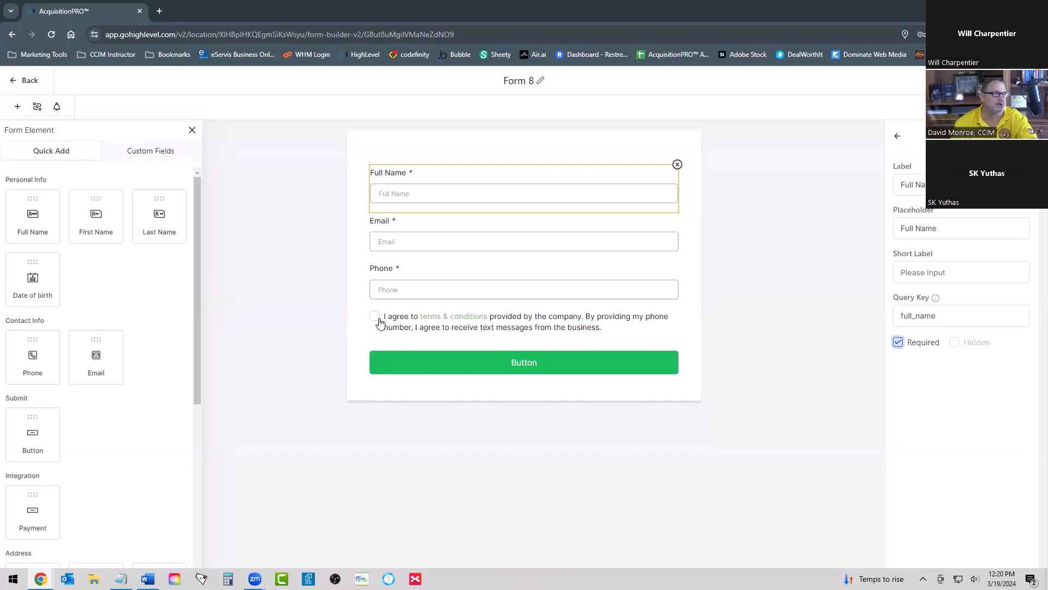
click(402, 318)
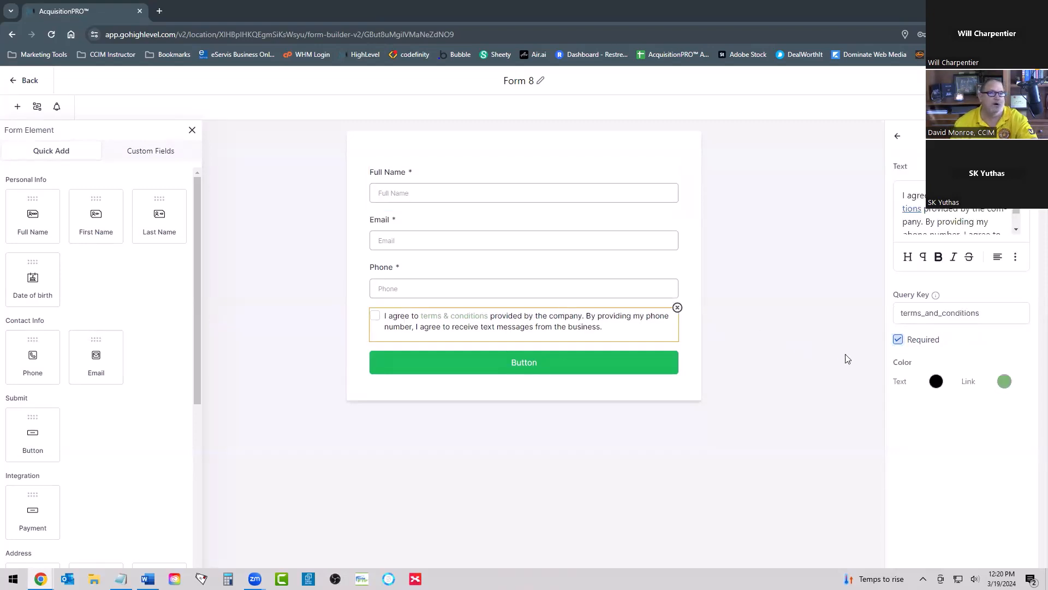
click(898, 339)
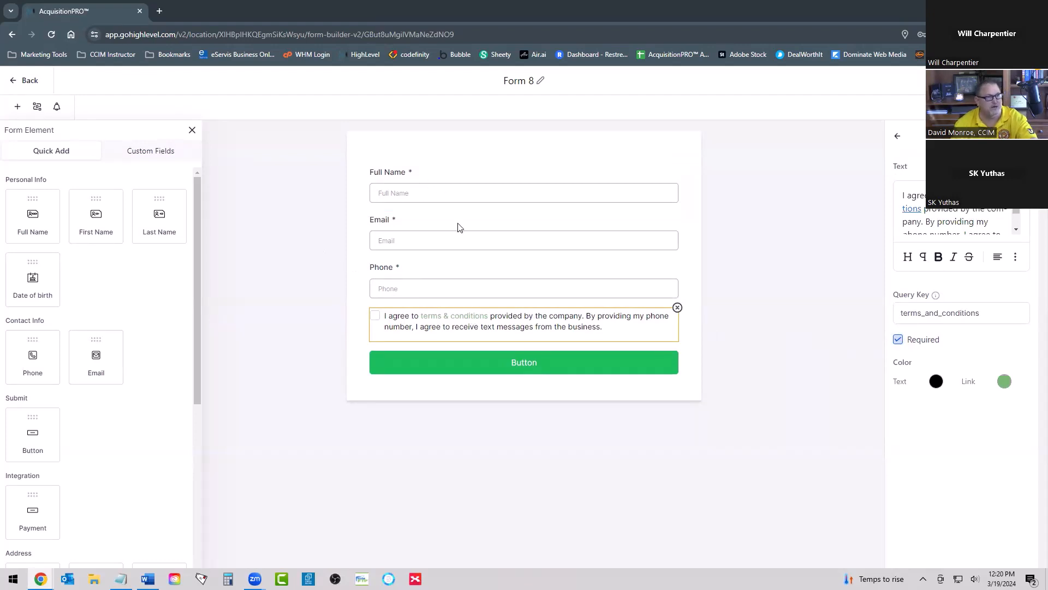
Step: Add the custom fields "How Did You Hear About Us?" and "Are You Interested In Investing With Us?" to the form below Phone
scroll(129, 416, down, 4)
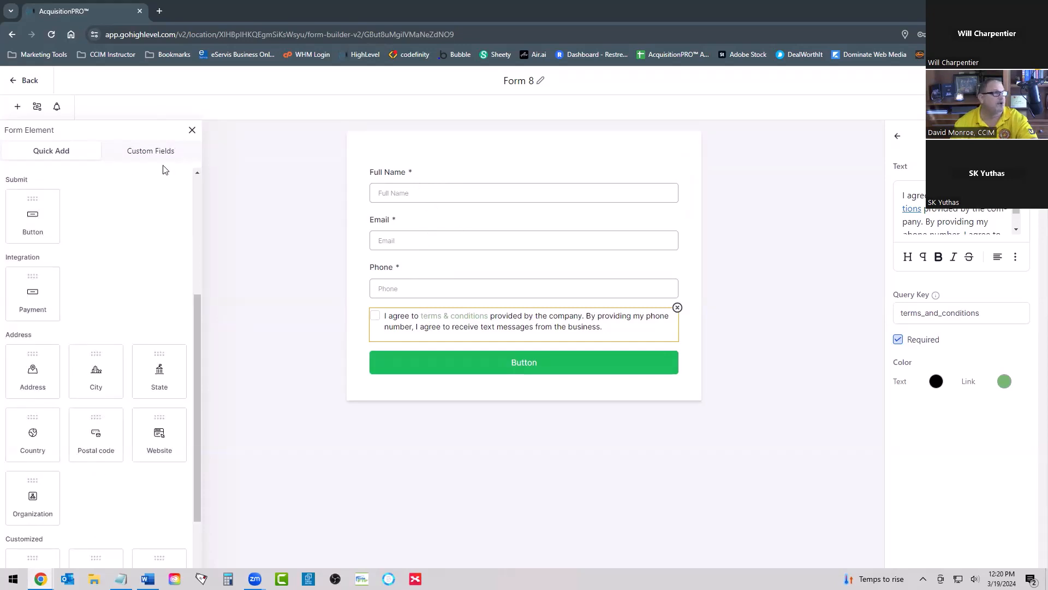
click(146, 151)
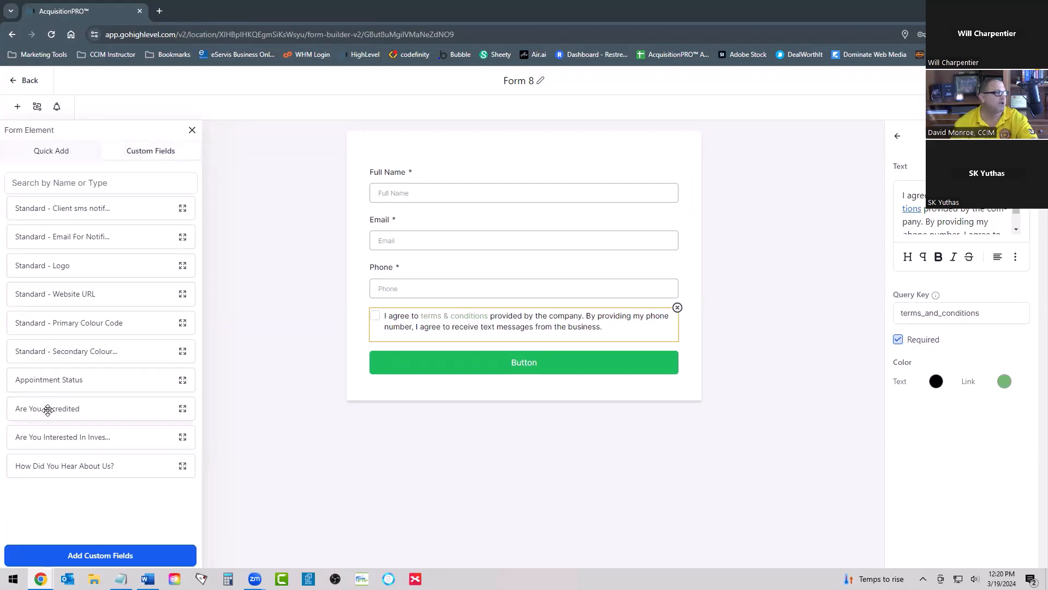
drag(39, 471, 430, 319)
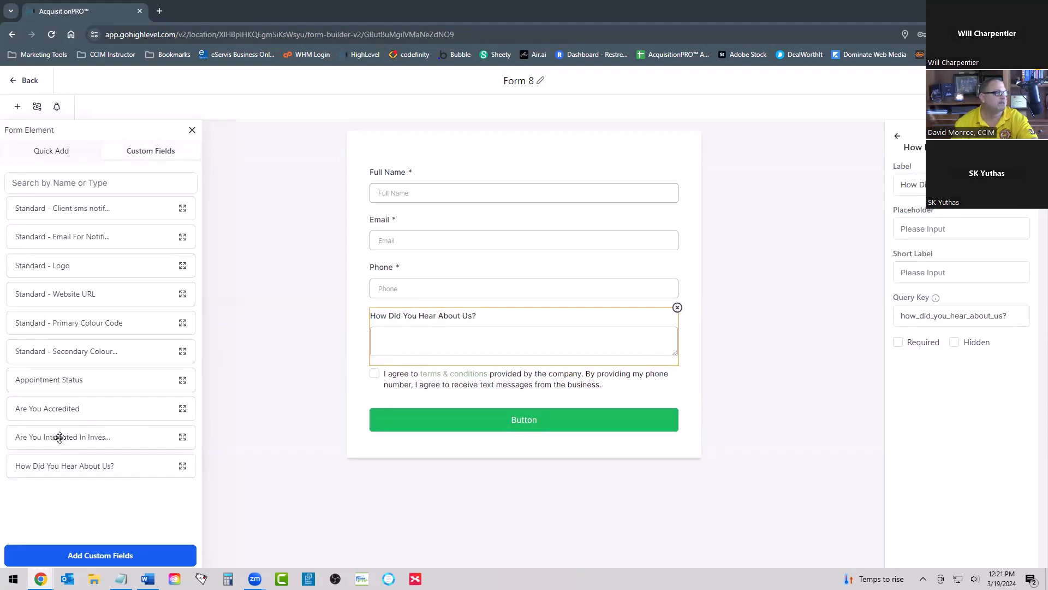
drag(59, 437, 453, 384)
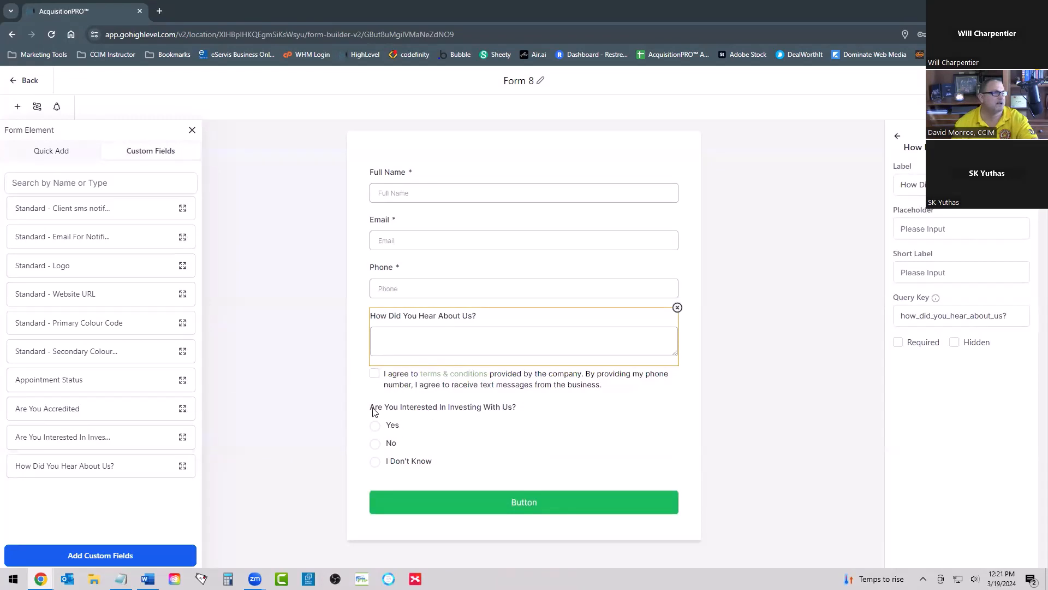
Step: Order the lower fields as investing question, referral question and consent checkbox, and add "Are You Accredited" directly below Phone
click(394, 415)
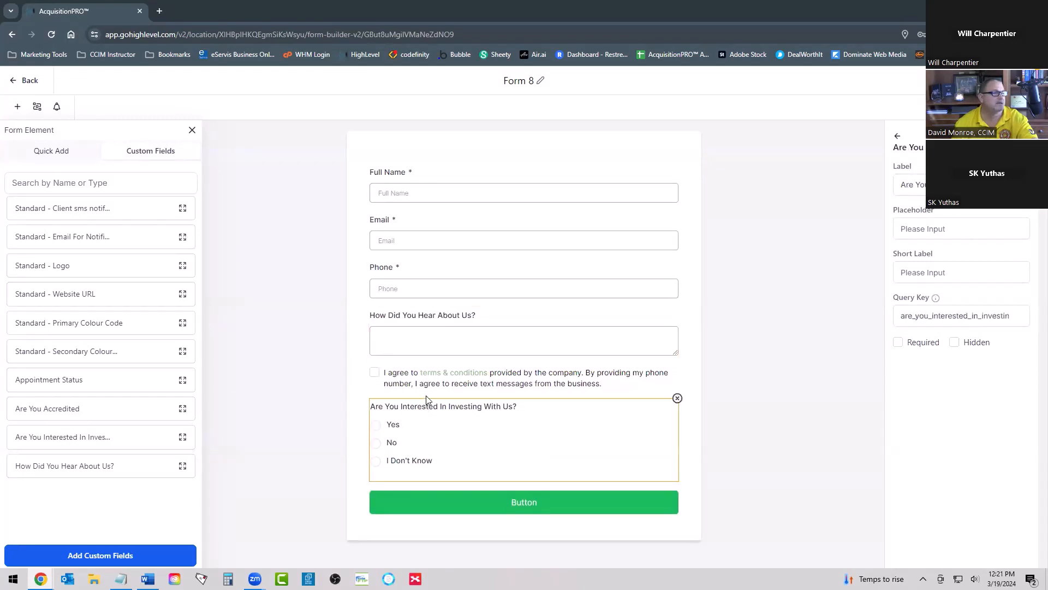
drag(529, 435, 520, 349)
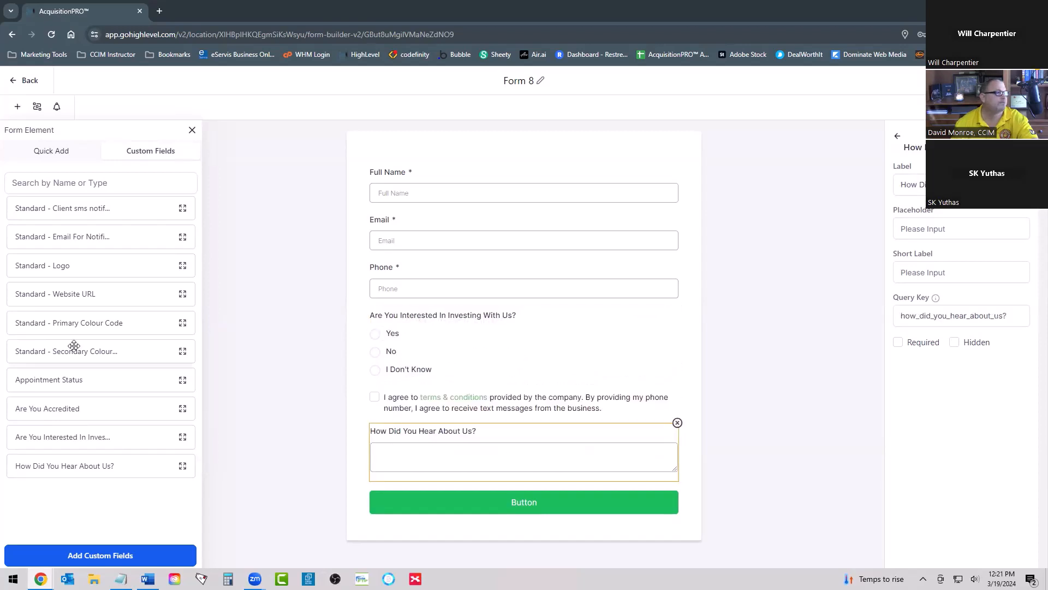
drag(432, 437, 436, 372)
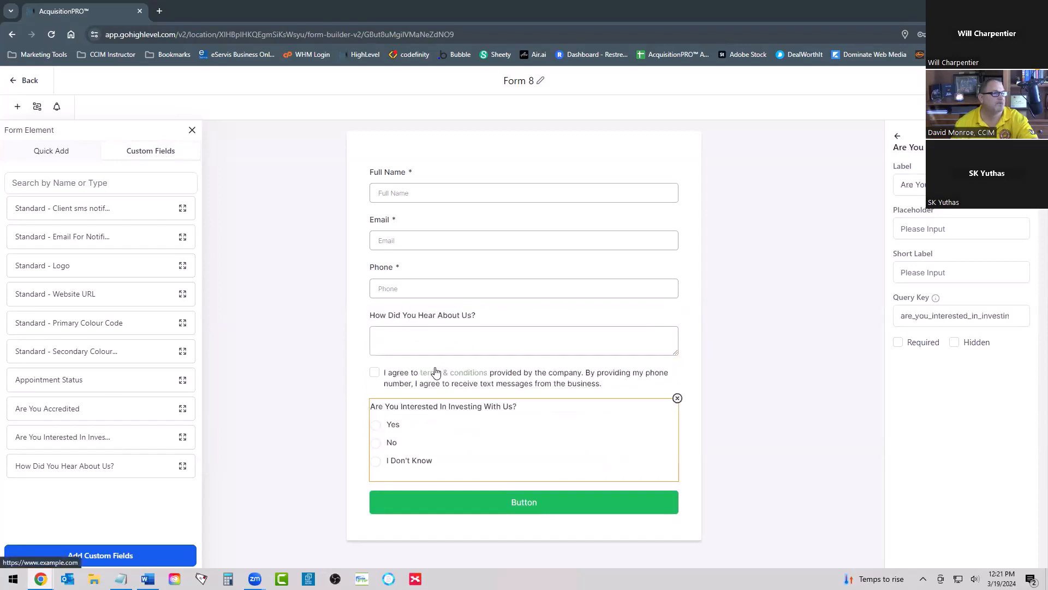
drag(440, 409, 443, 318)
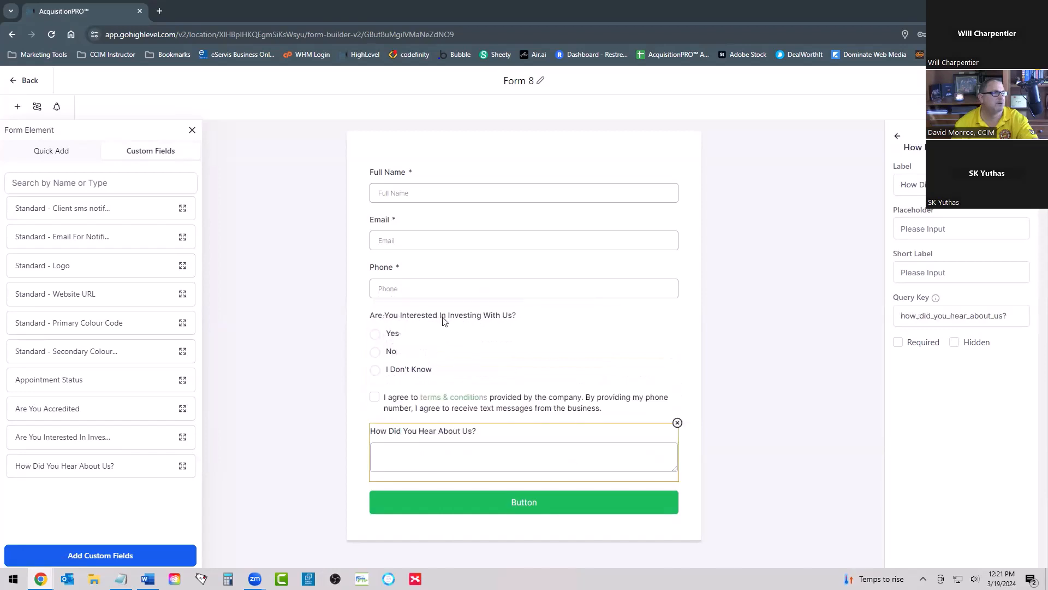
drag(461, 406, 468, 470)
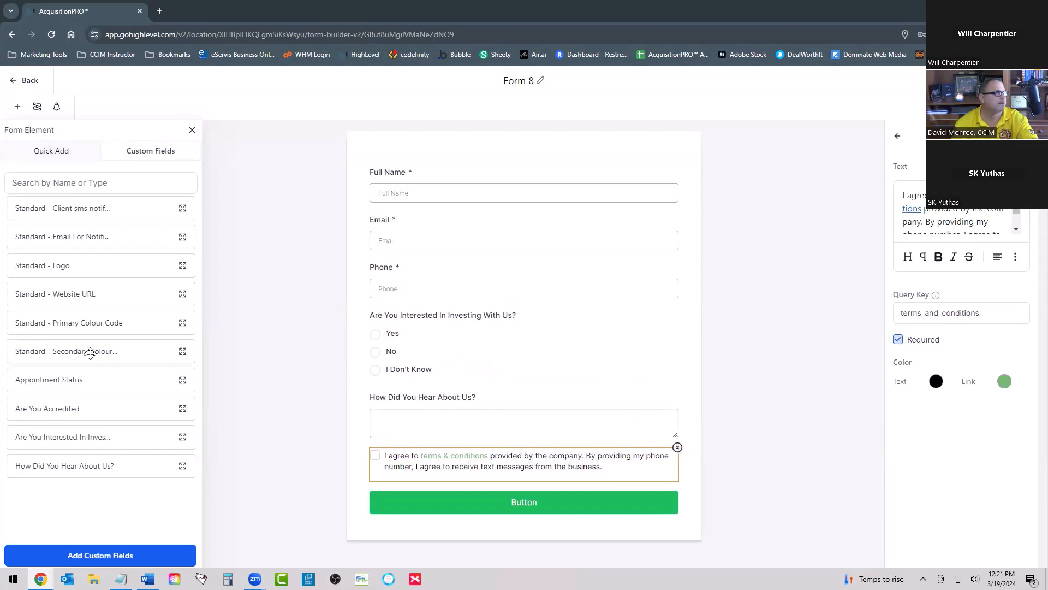
drag(57, 406, 451, 322)
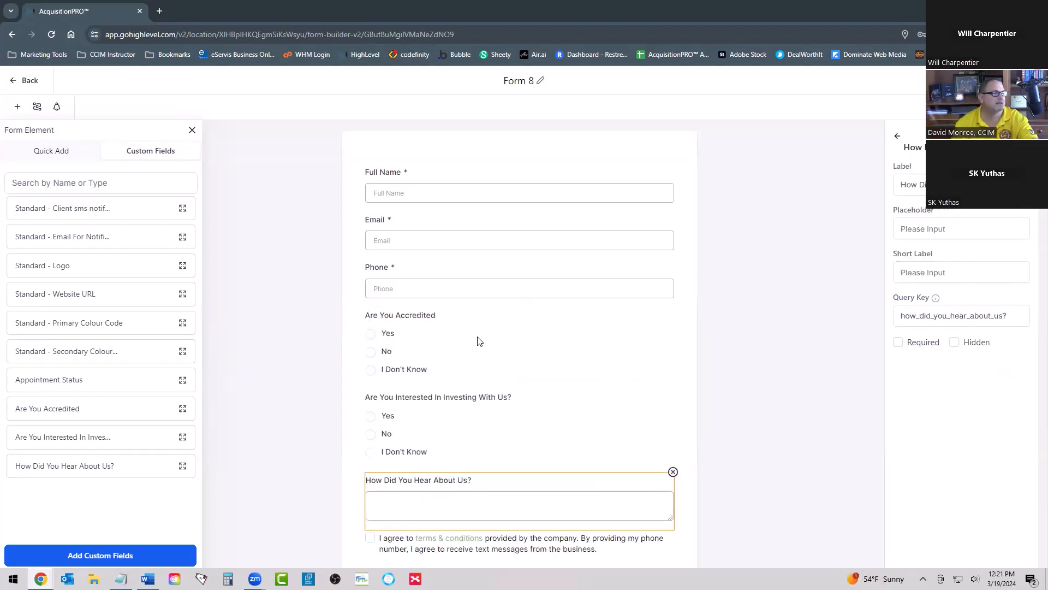
Step: Try out the Required setting on the "Are You Accredited" question, leaving the question optional
scroll(462, 324, down, 1)
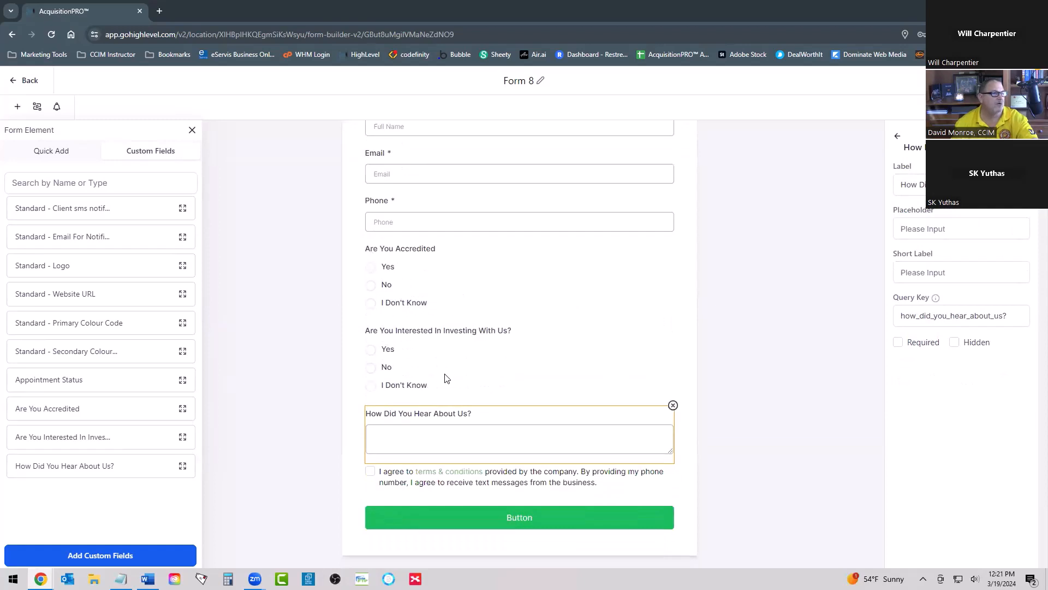
click(406, 277)
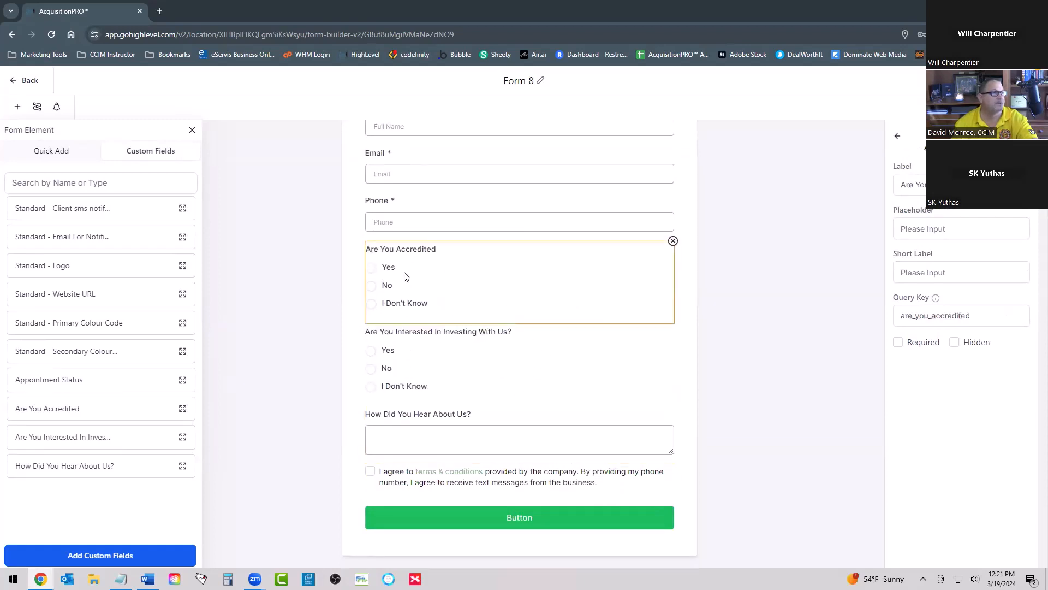
click(899, 343)
click(899, 343)
scroll(465, 281, up, 2)
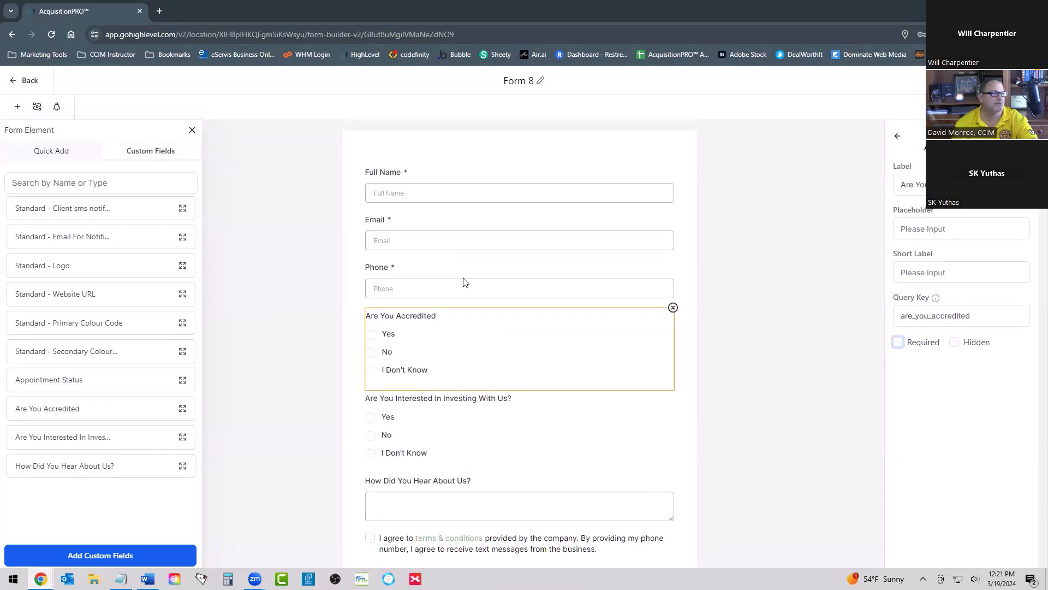
scroll(448, 187, down, 2)
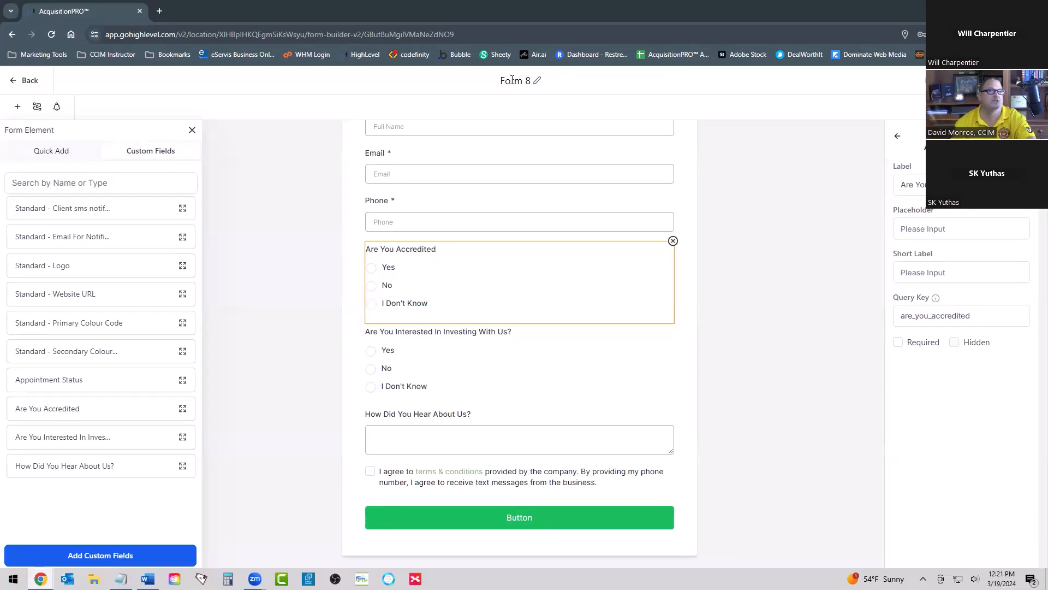
Step: Rename the form as "Investor Questionnaire"
click(546, 85)
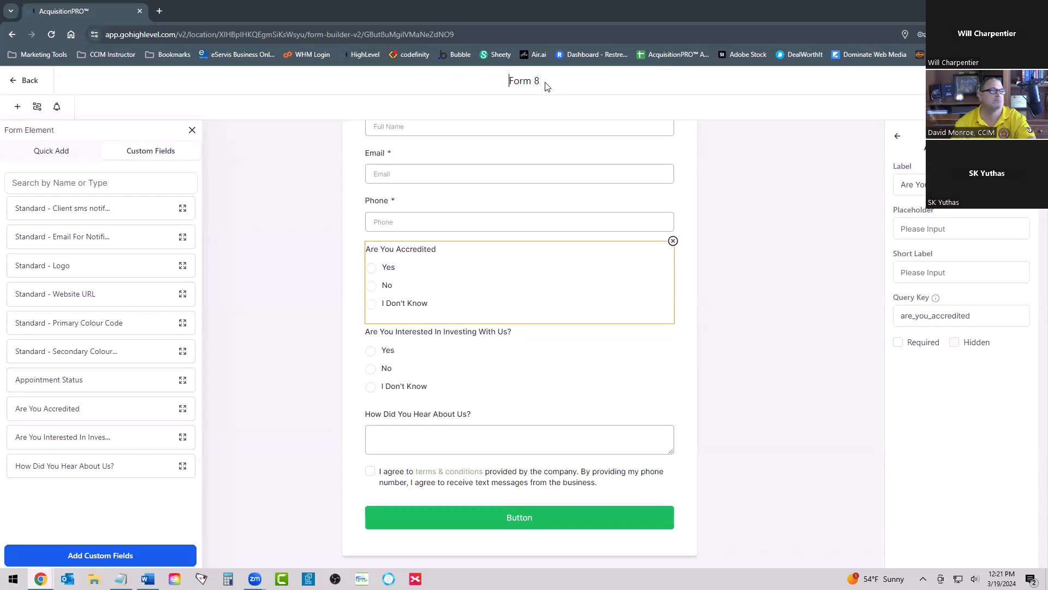
triple_click(517, 80)
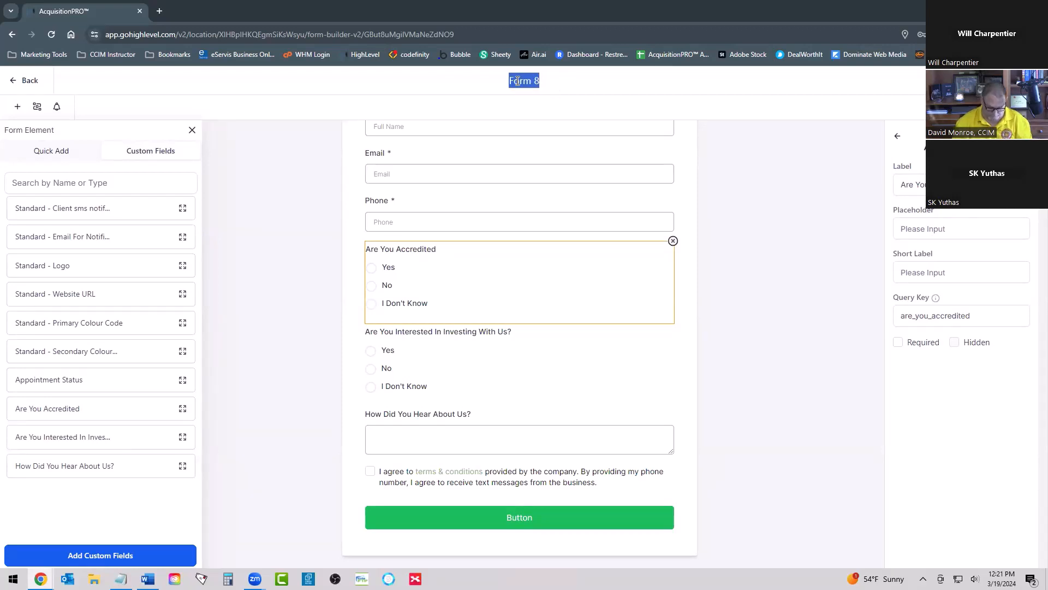
text(Investor)
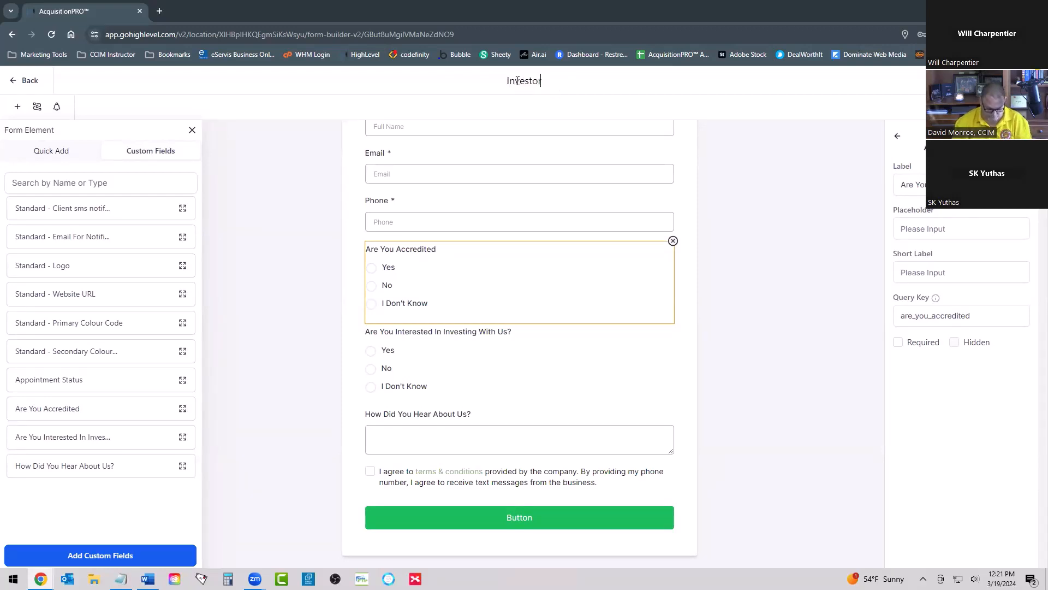
text( Questi)
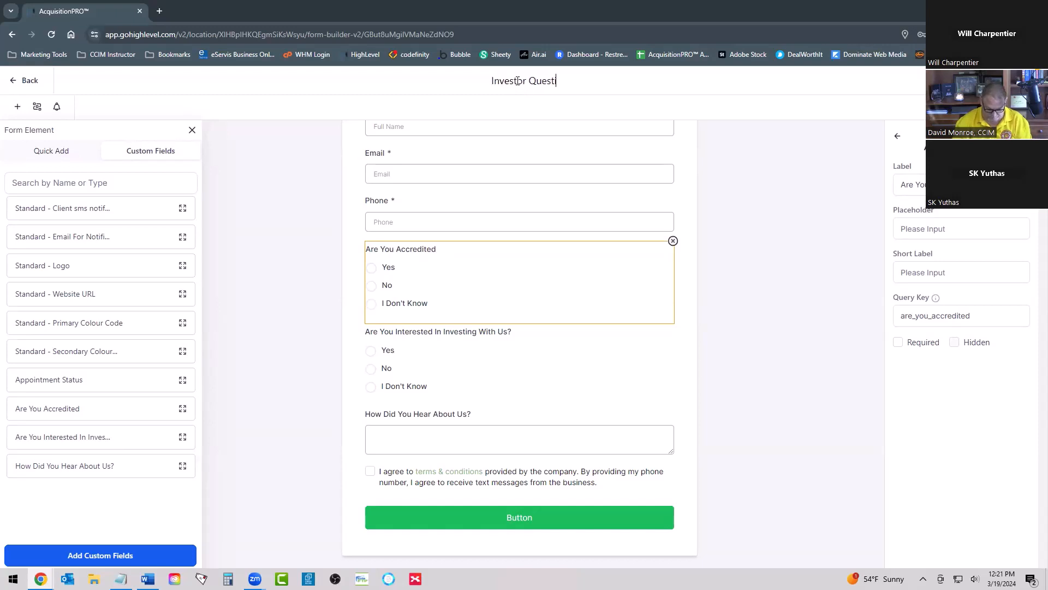
text(onnaire)
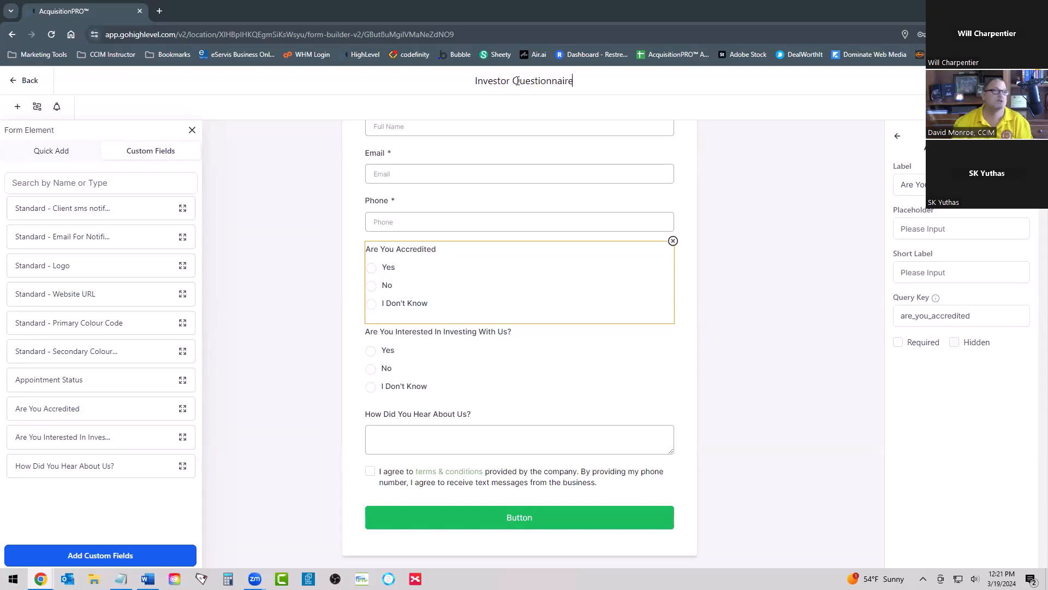
click(860, 82)
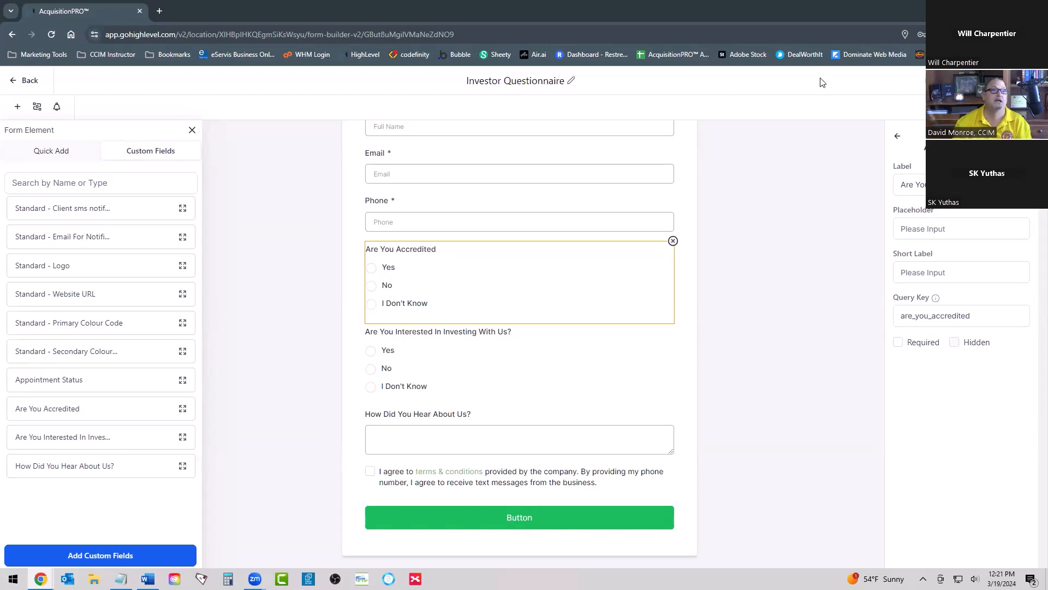
Step: Return to the list of forms, look through it, and reopen the Investor Questionnaire form
click(30, 80)
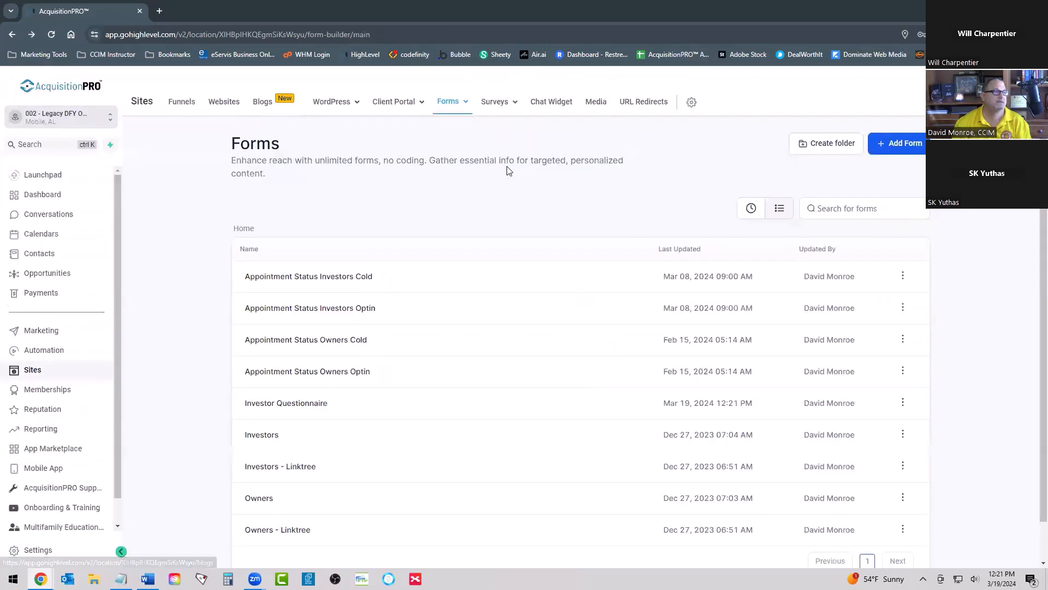
scroll(480, 272, down, 1)
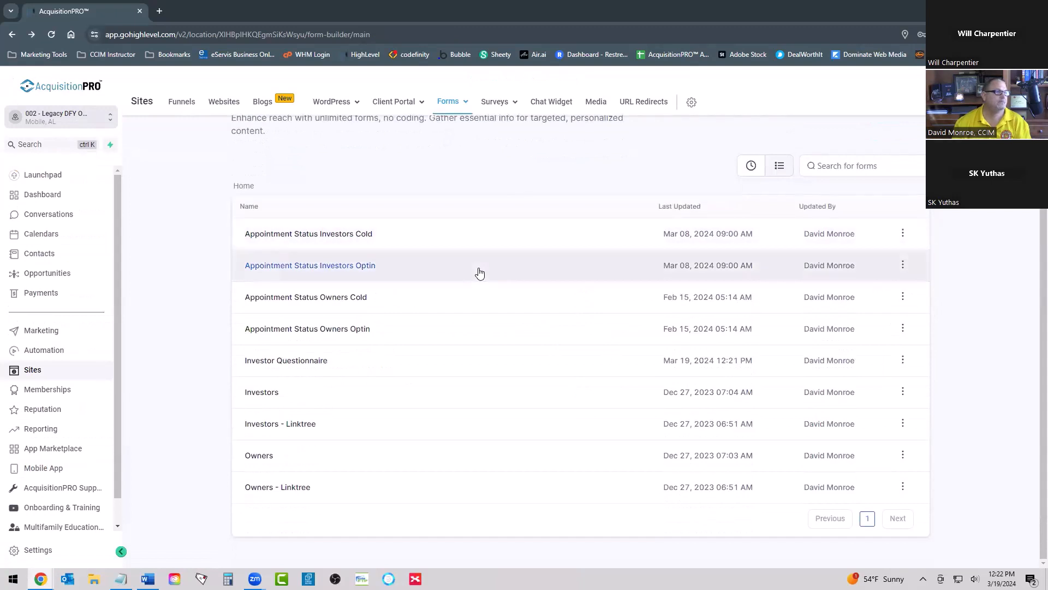
scroll(440, 181, up, 1)
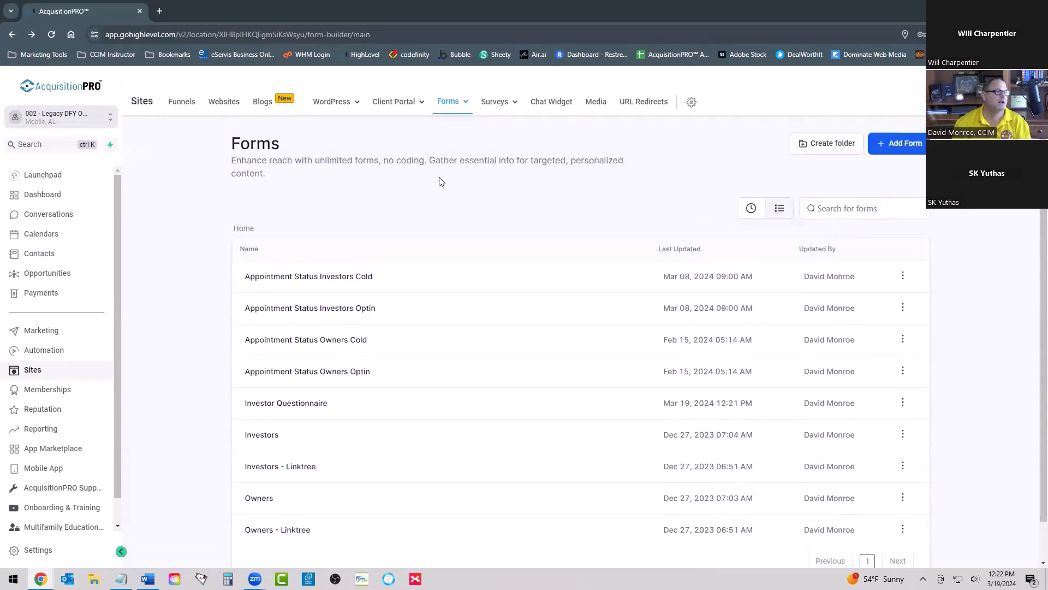
click(292, 405)
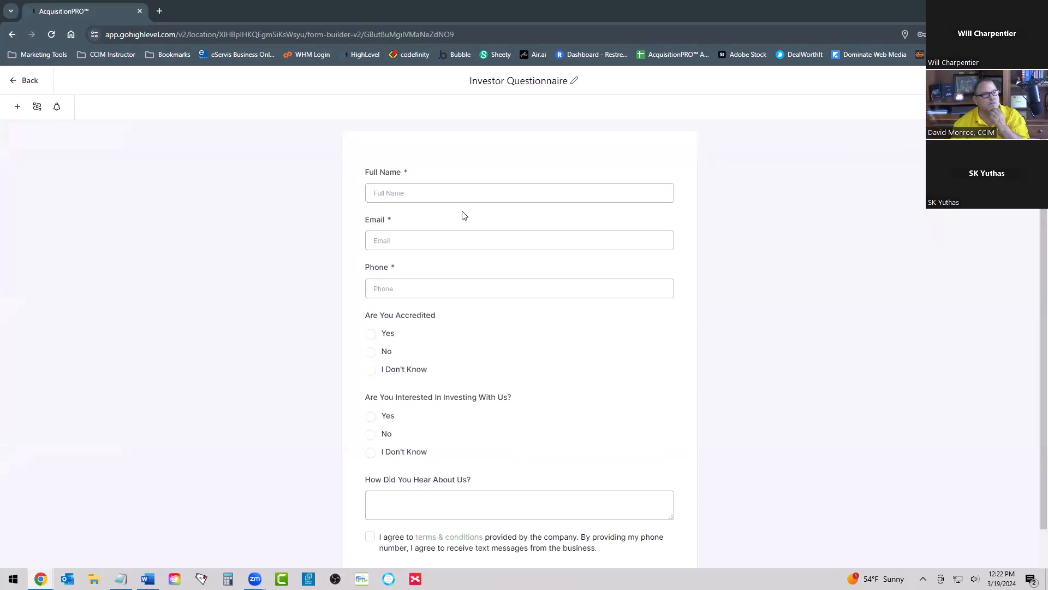
Step: Change the submit button's text at the end of the form to "CLICK HERE TO SUBMIT"
scroll(544, 262, down, 1)
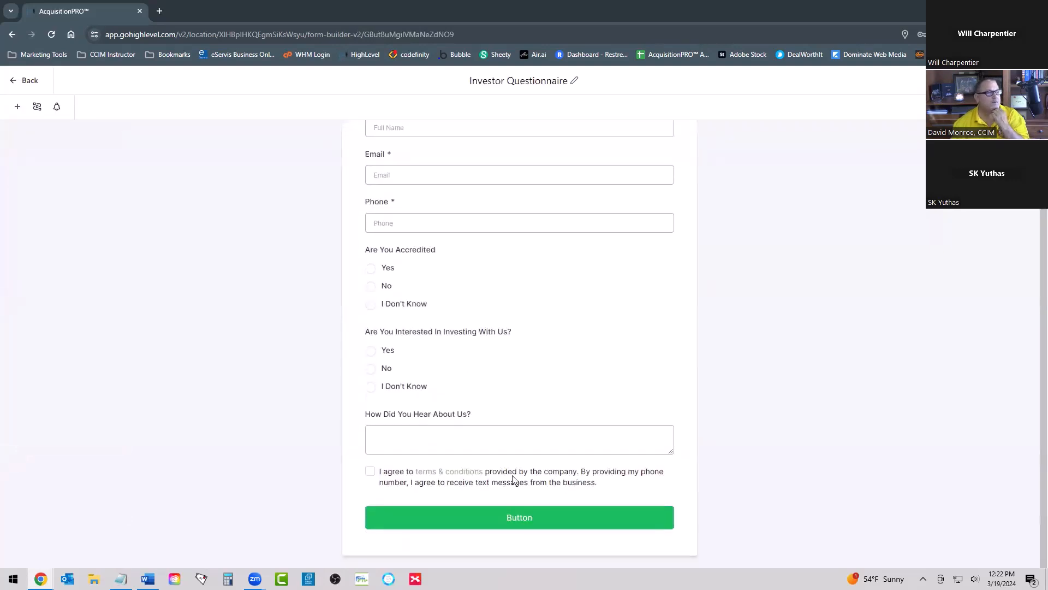
click(500, 519)
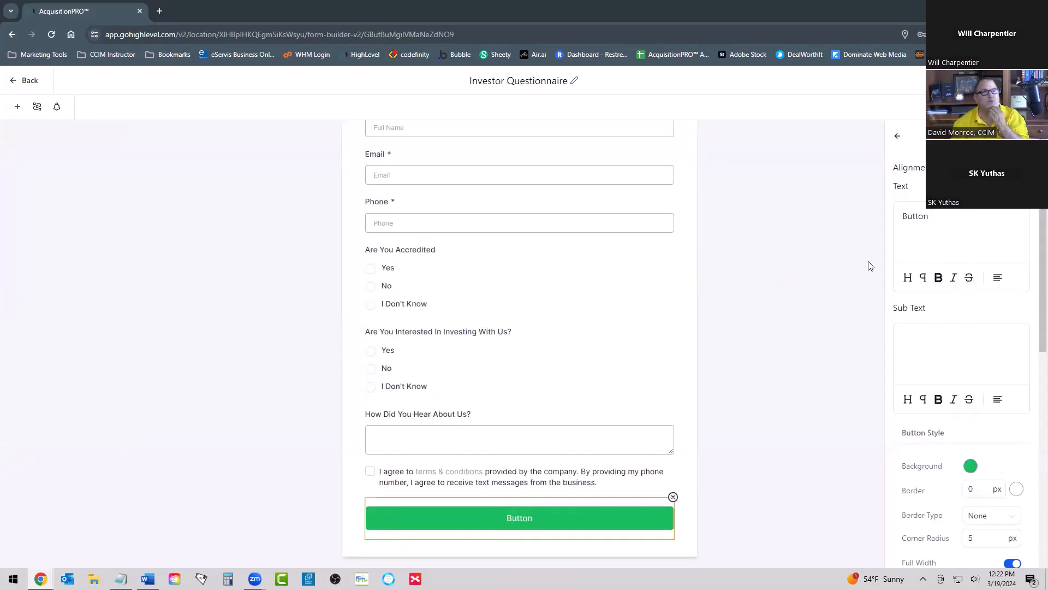
double_click(921, 217)
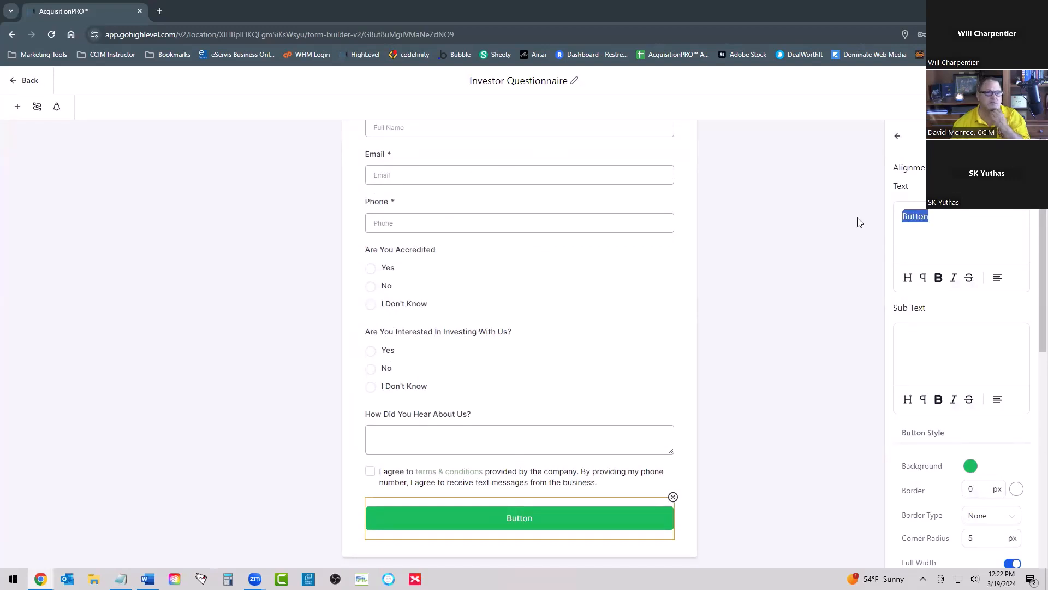
text(C)
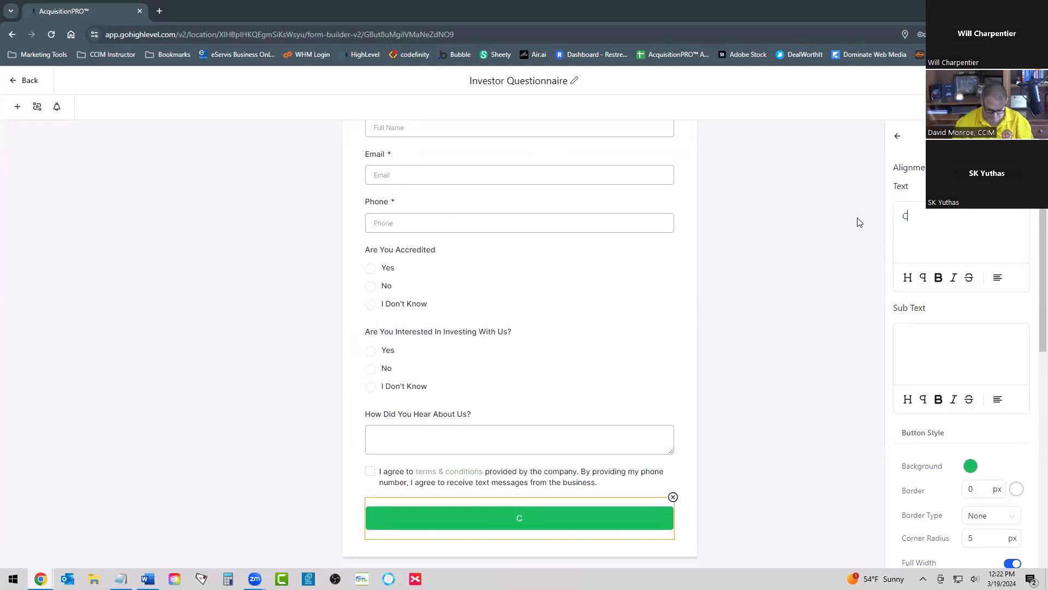
text(li)
key(BackSpace)
key(BackSpace)
key(BackSpace)
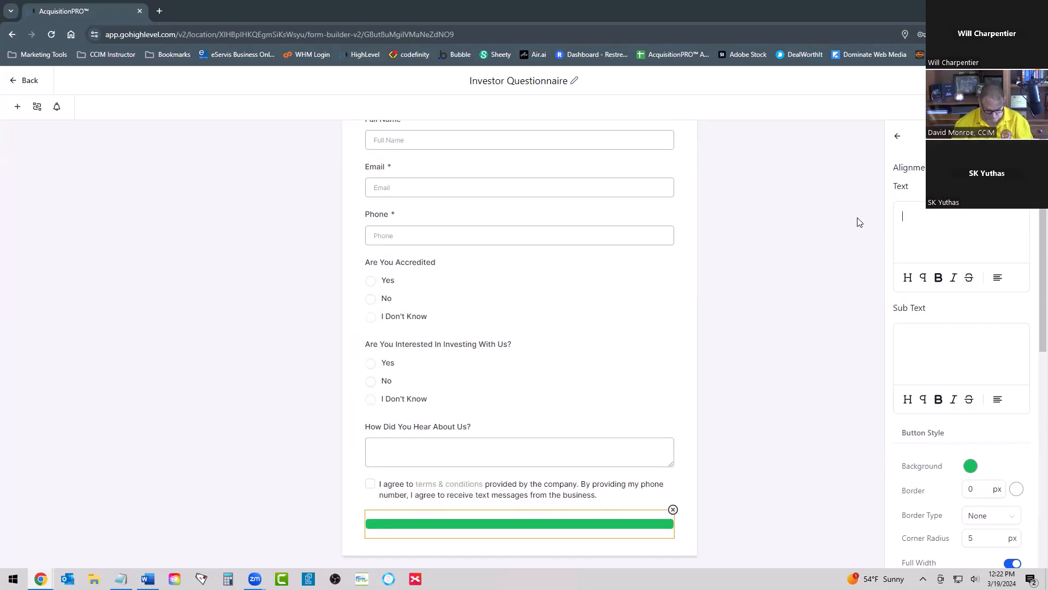
text(CLICK HERE T)
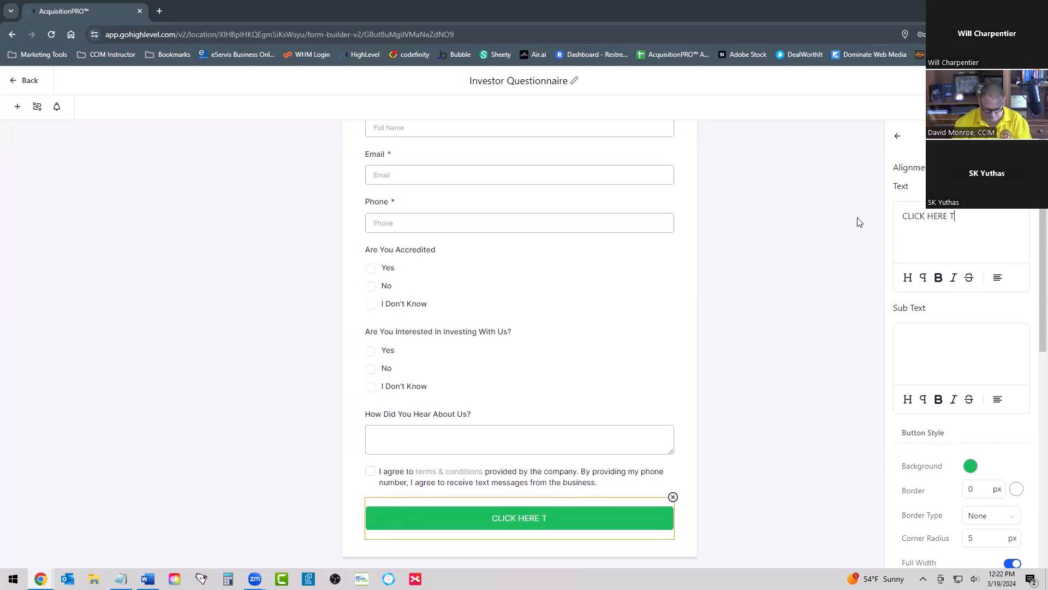
text(O SUBMI)
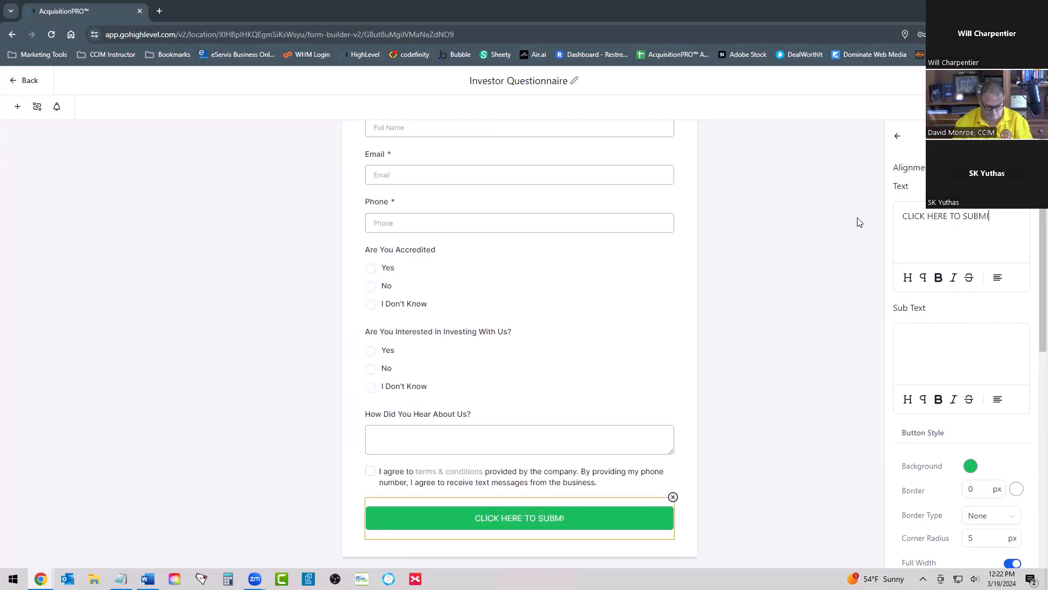
text(T)
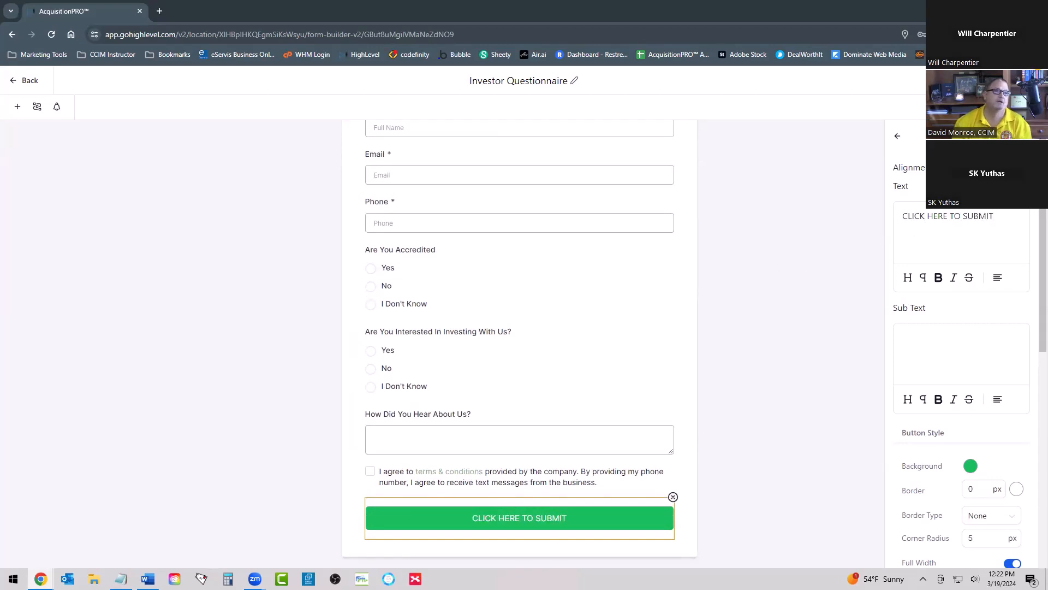
Step: Set the submit button's background to a bright blue, about #169FF5
click(971, 466)
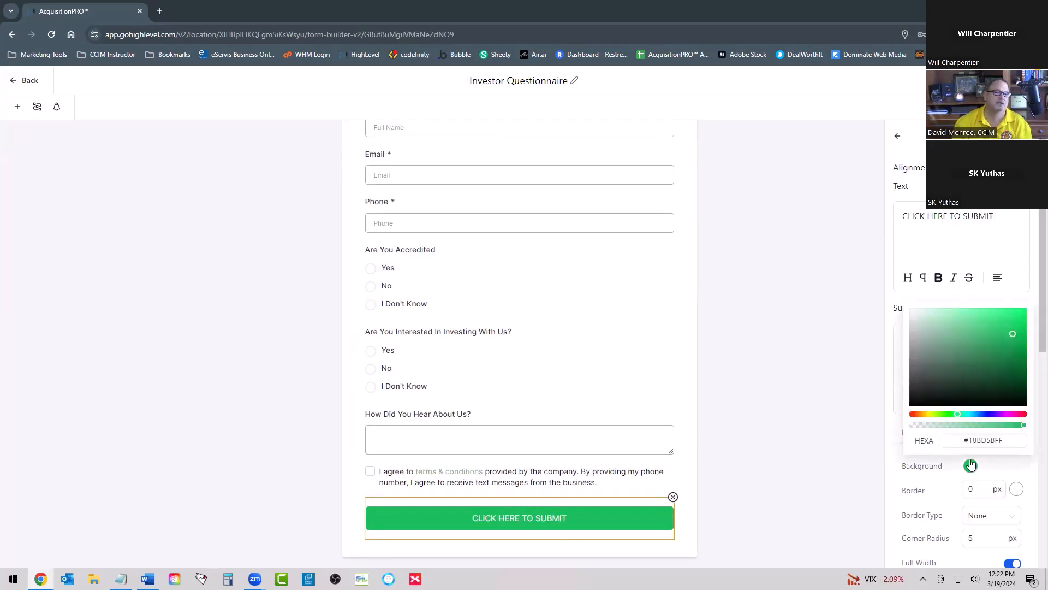
drag(969, 414, 975, 413)
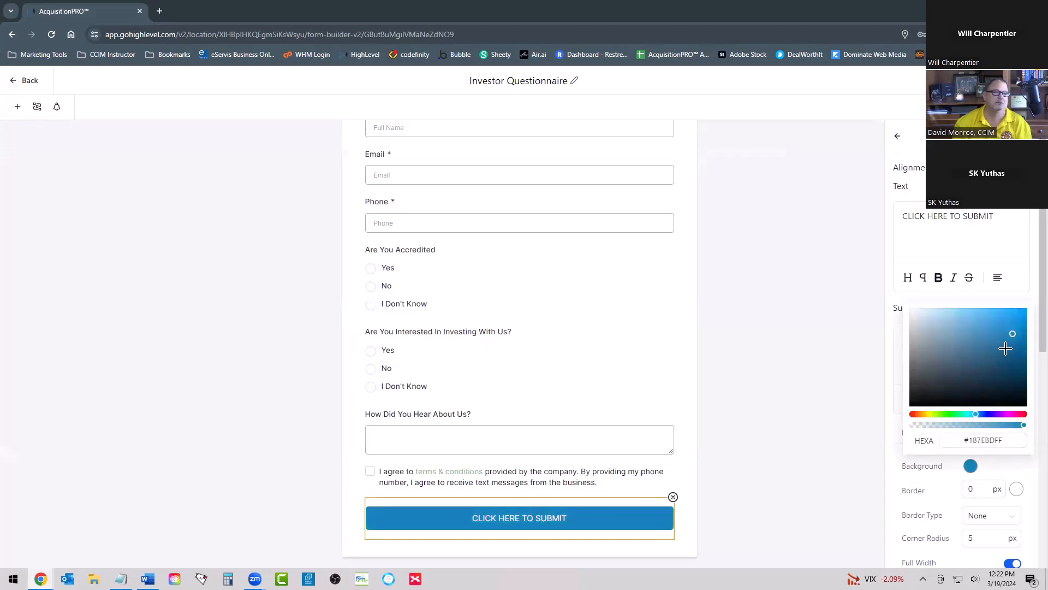
drag(1013, 334, 1017, 312)
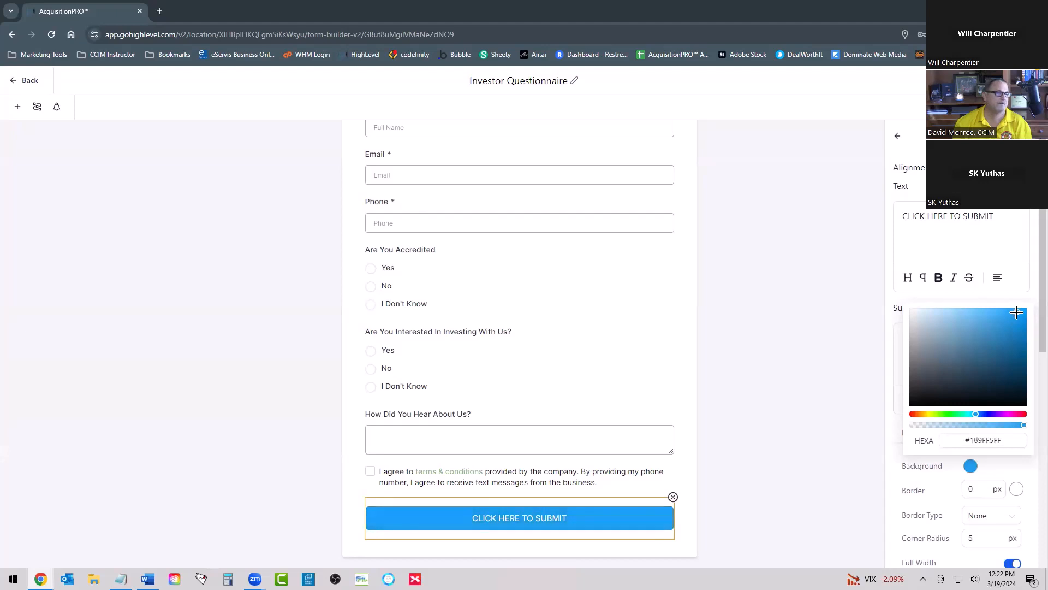
click(894, 296)
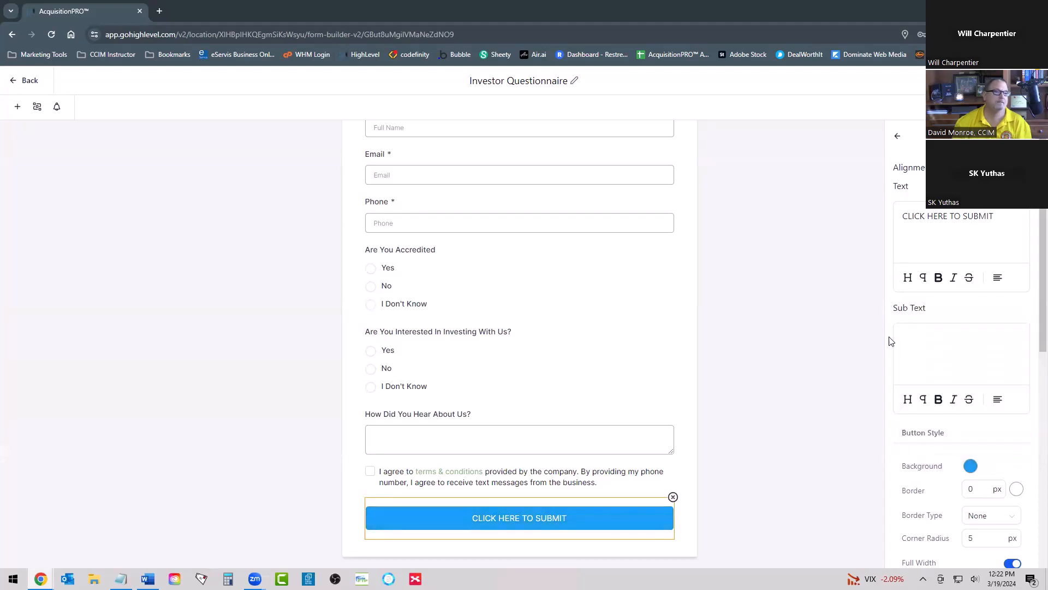
Step: Look through the submit button's remaining style settings and the form's own style and submission options
scroll(953, 342, down, 2)
scroll(961, 277, up, 2)
scroll(953, 328, down, 5)
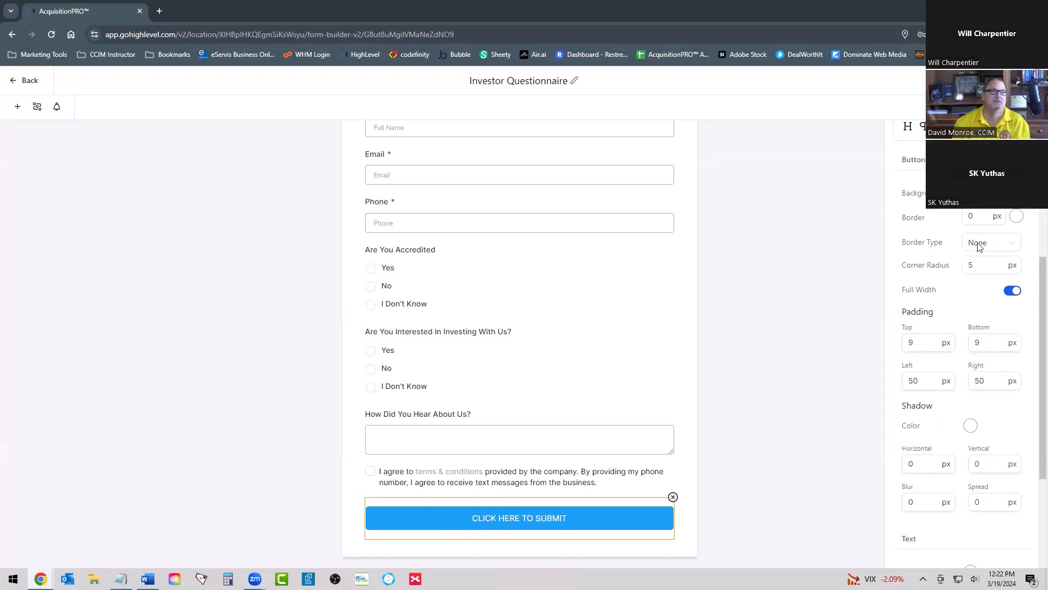
scroll(979, 247, up, 5)
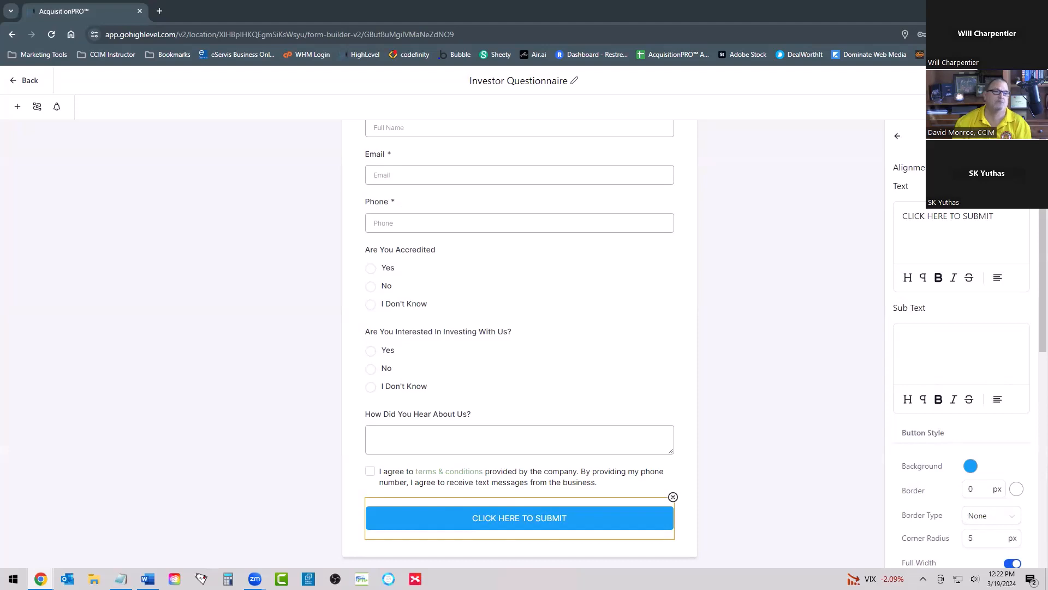
click(1030, 107)
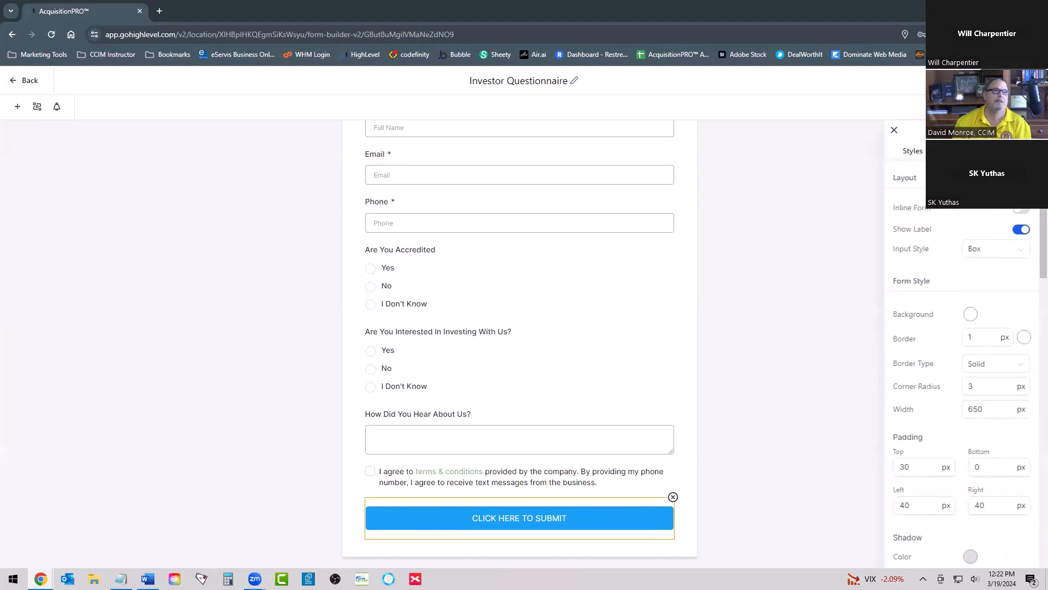
scroll(961, 355, down, 5)
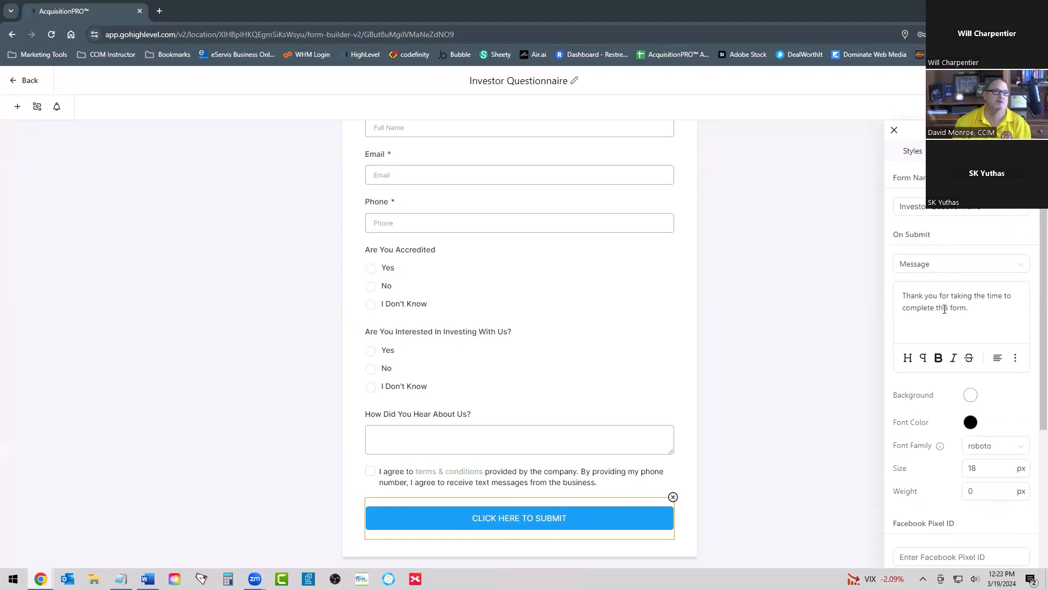
Step: Try Open URL as the form's on-submit action and enable Sticky Contact in the form settings
click(941, 266)
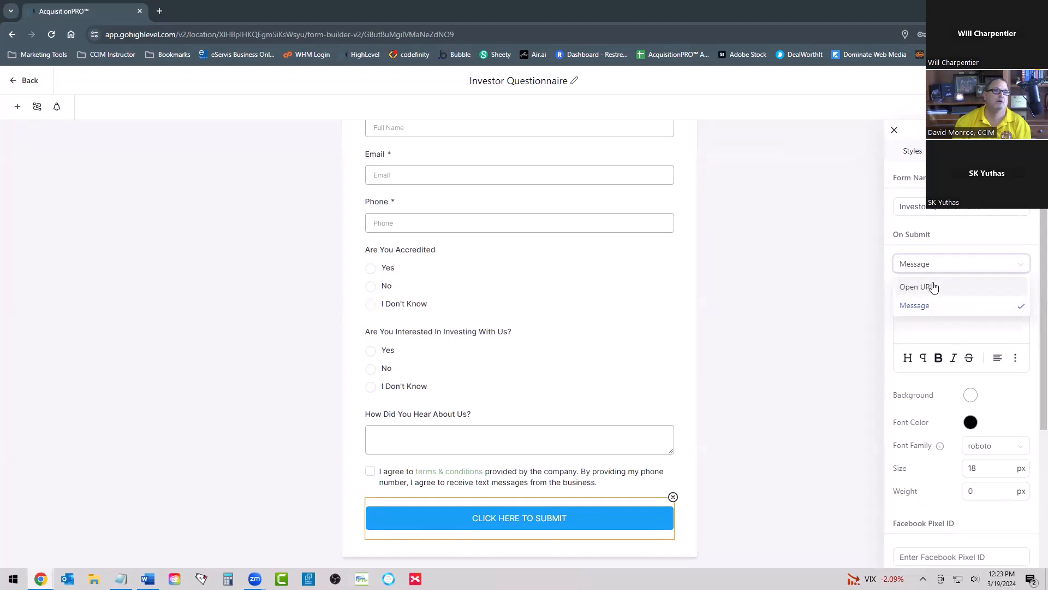
click(933, 287)
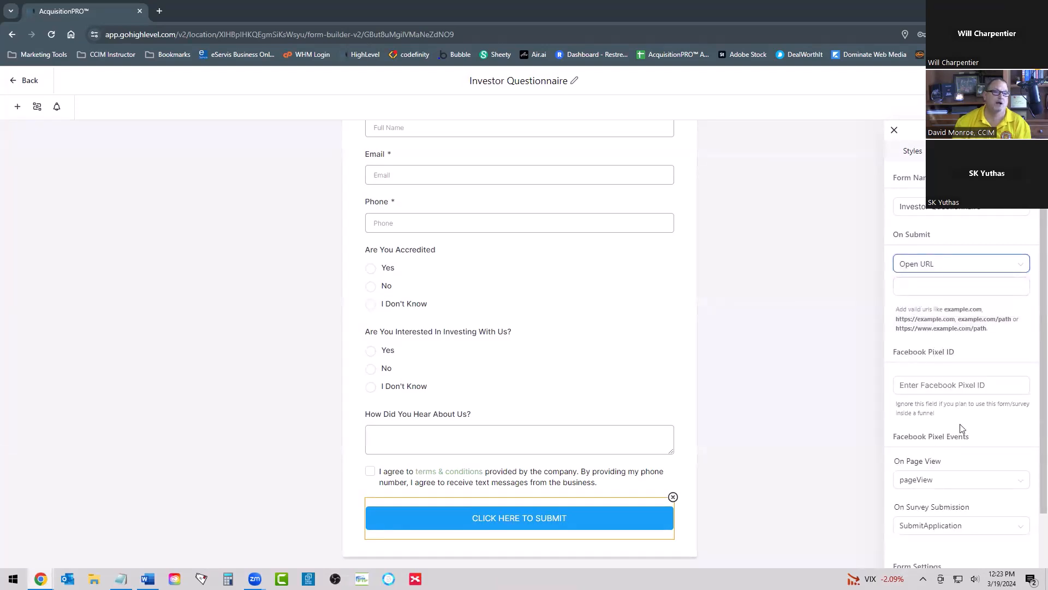
scroll(961, 432, down, 2)
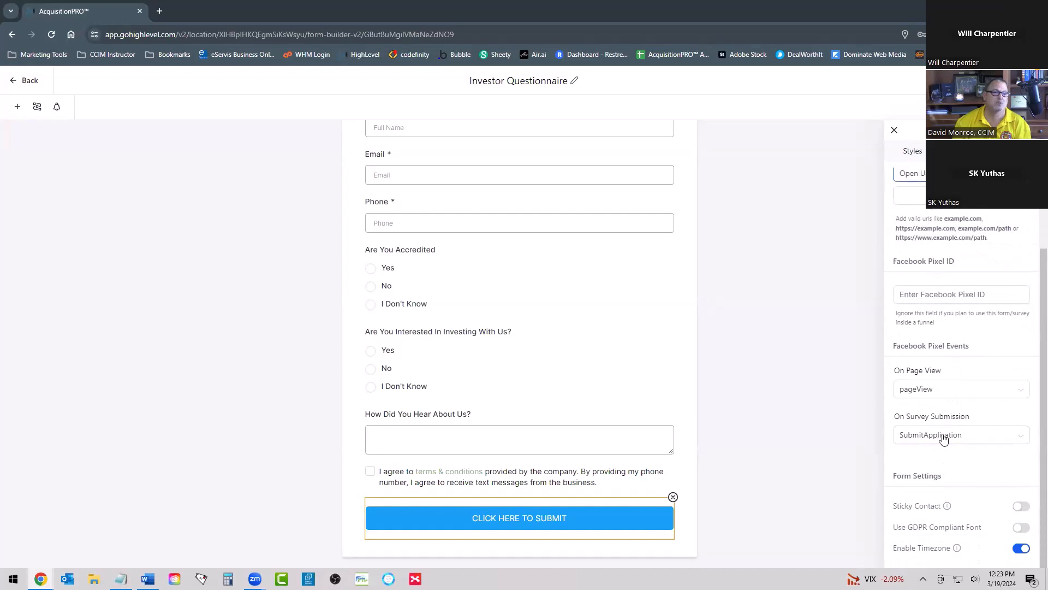
scroll(943, 438, up, 2)
scroll(944, 316, down, 2)
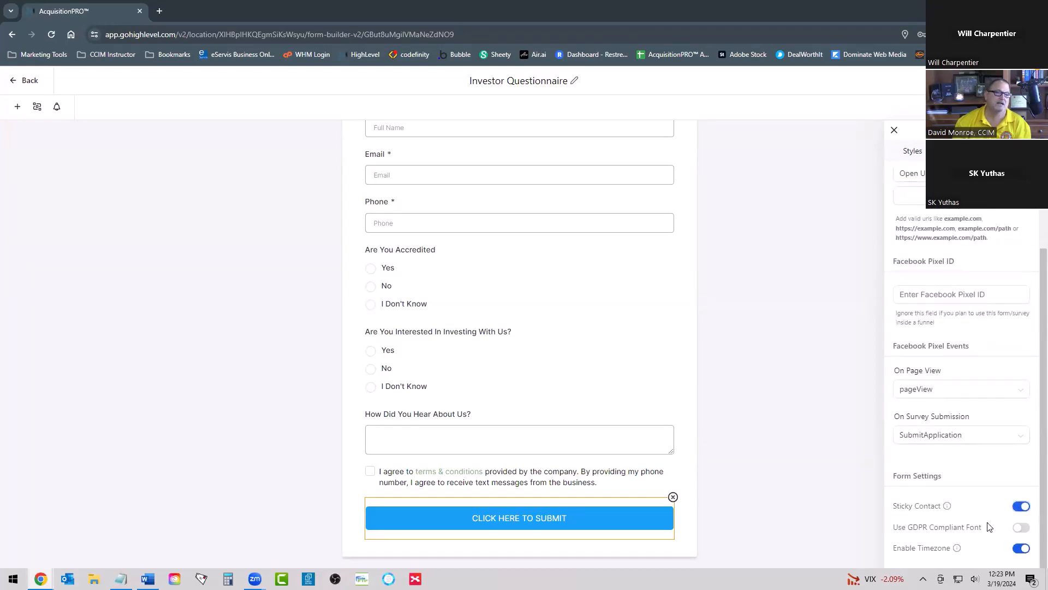
scroll(970, 440, up, 2)
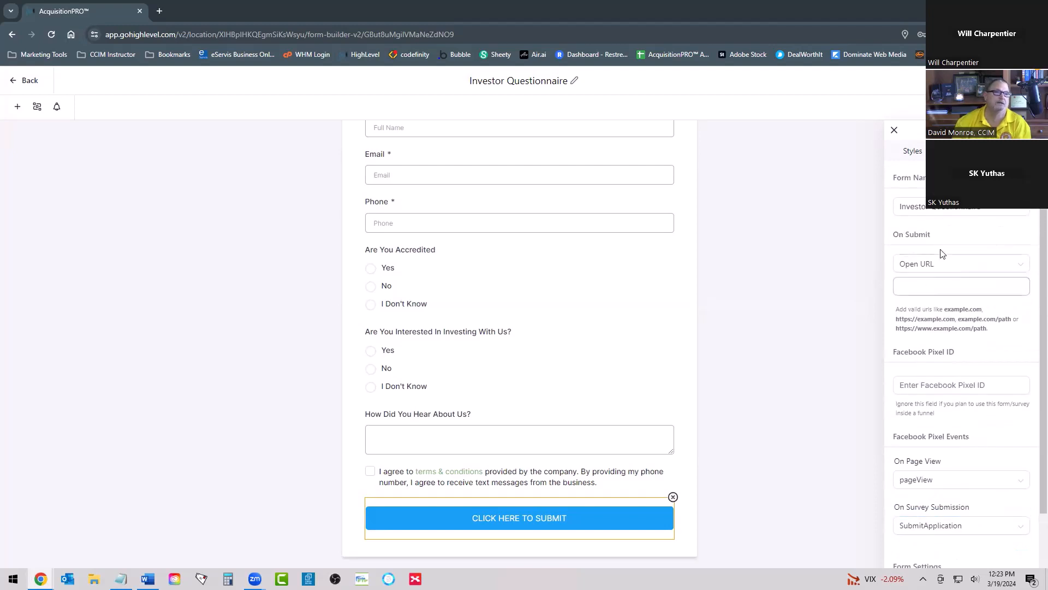
Step: Set the form's on-submit action back to Message and save the form
click(924, 288)
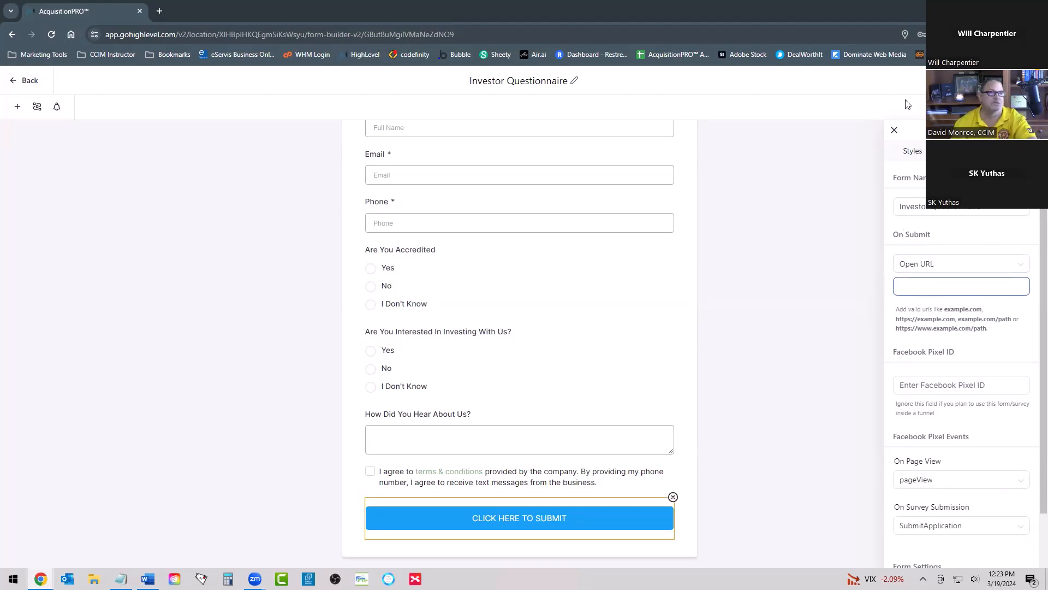
click(921, 268)
click(923, 304)
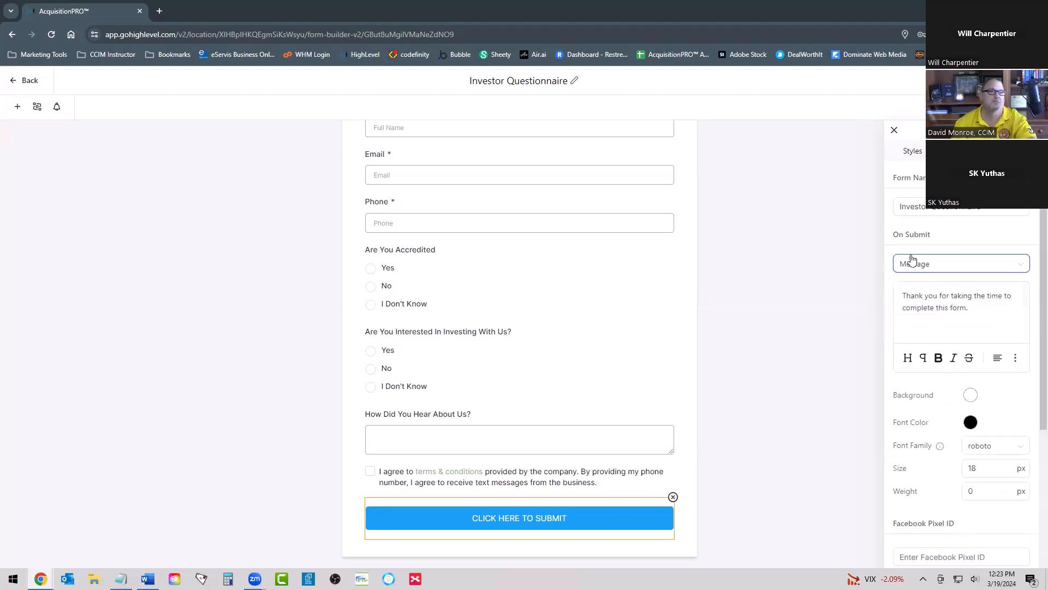
click(1022, 80)
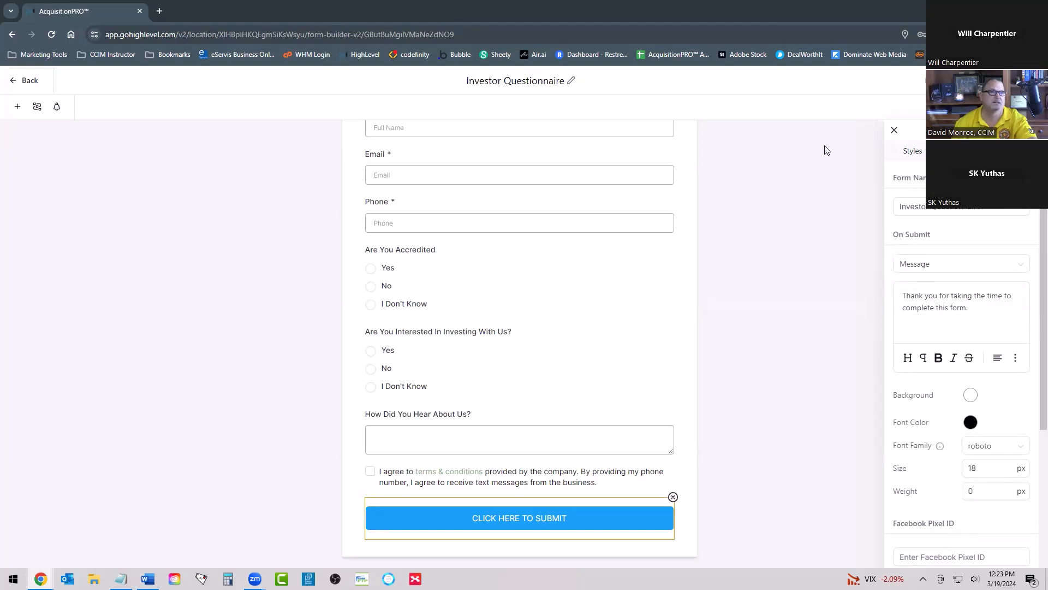
Step: Leave the form builder and open the Investor Leads funnel
click(25, 81)
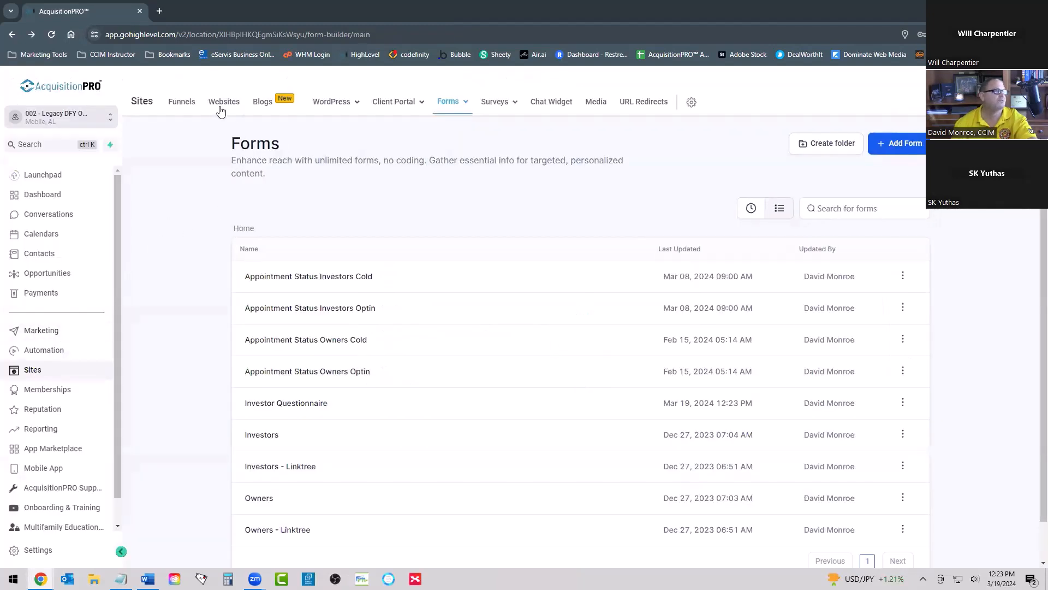
click(182, 103)
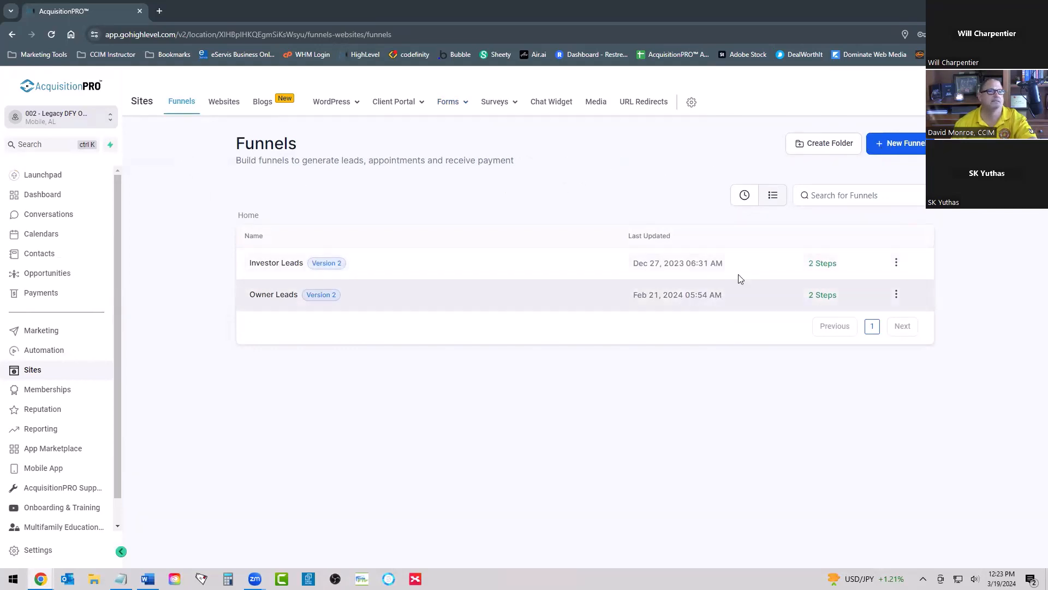
click(279, 266)
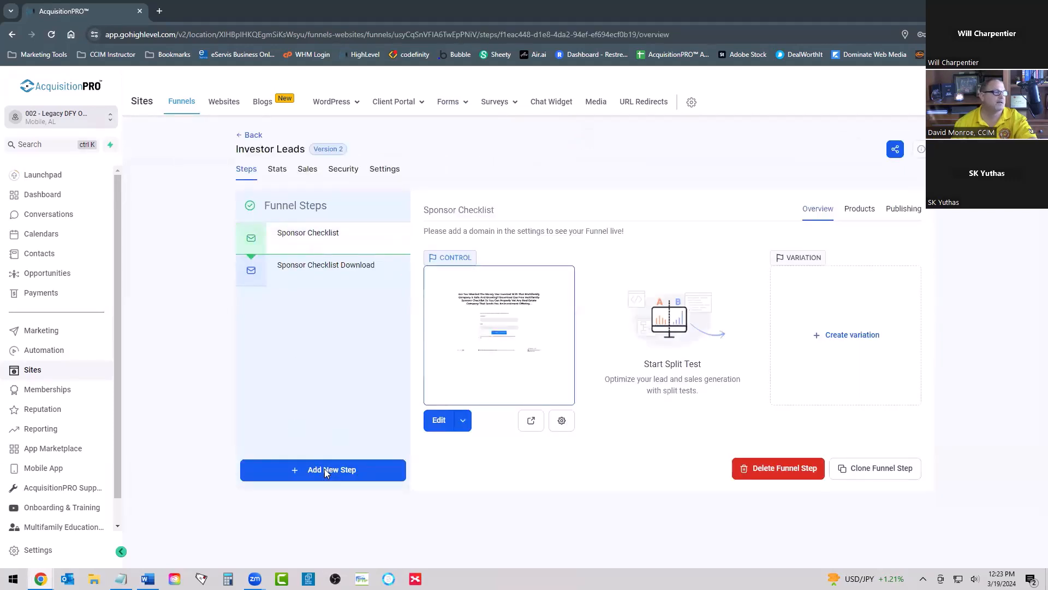
Step: Create a new funnel step named "Investor Questionnaire" with the path "/investor-questionnaire"
click(325, 468)
click(466, 270)
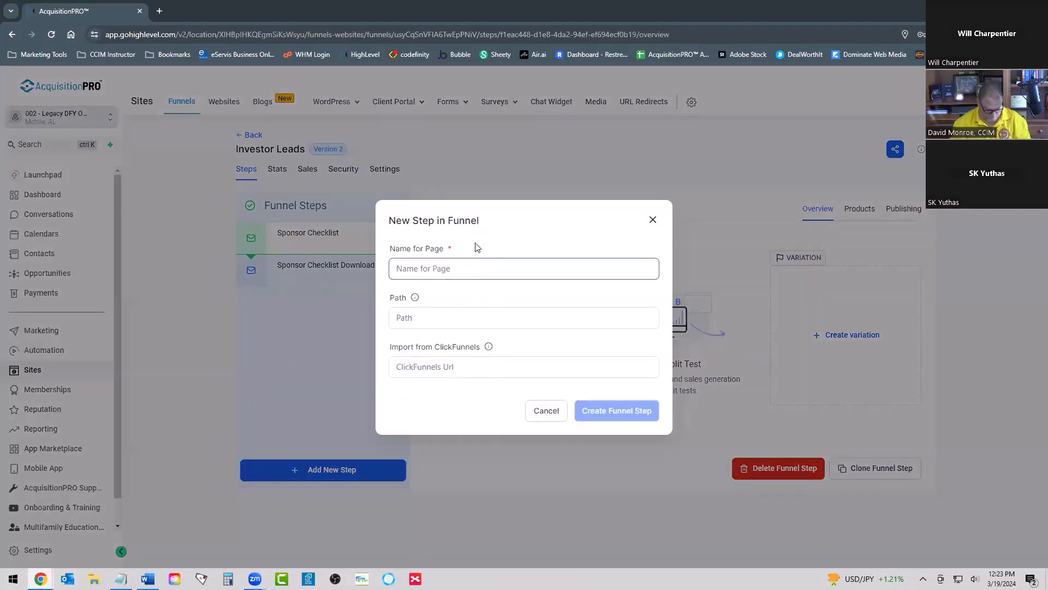
text(Inves)
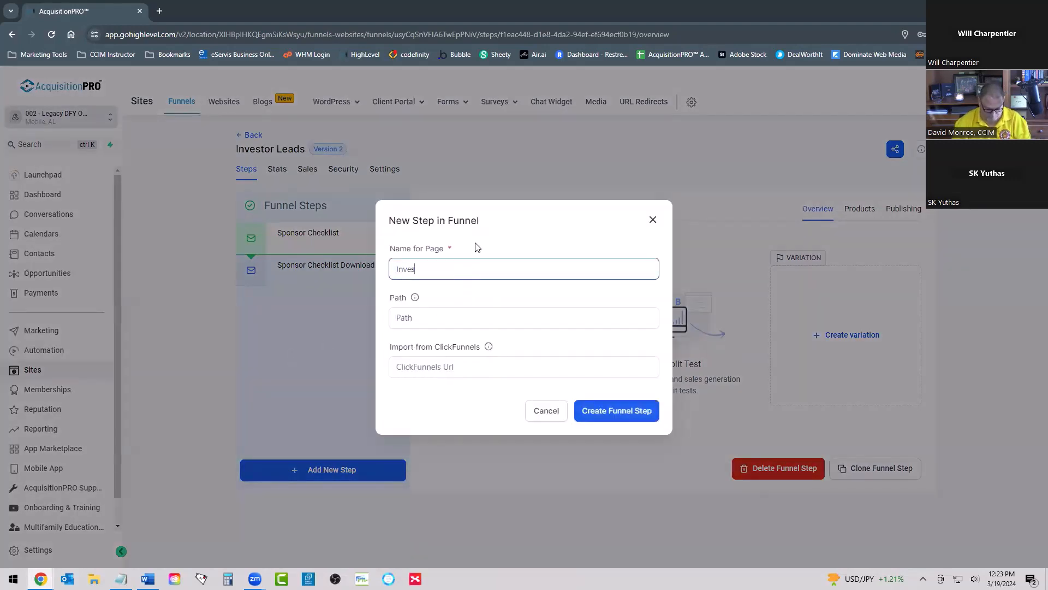
text(tor Quest)
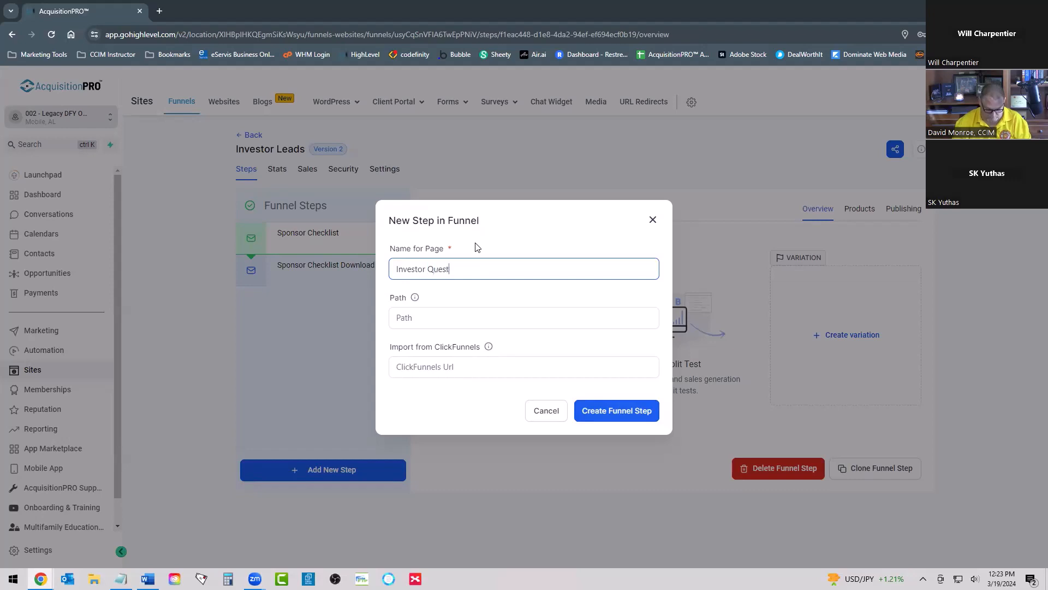
text(ionnaire)
key(Tab)
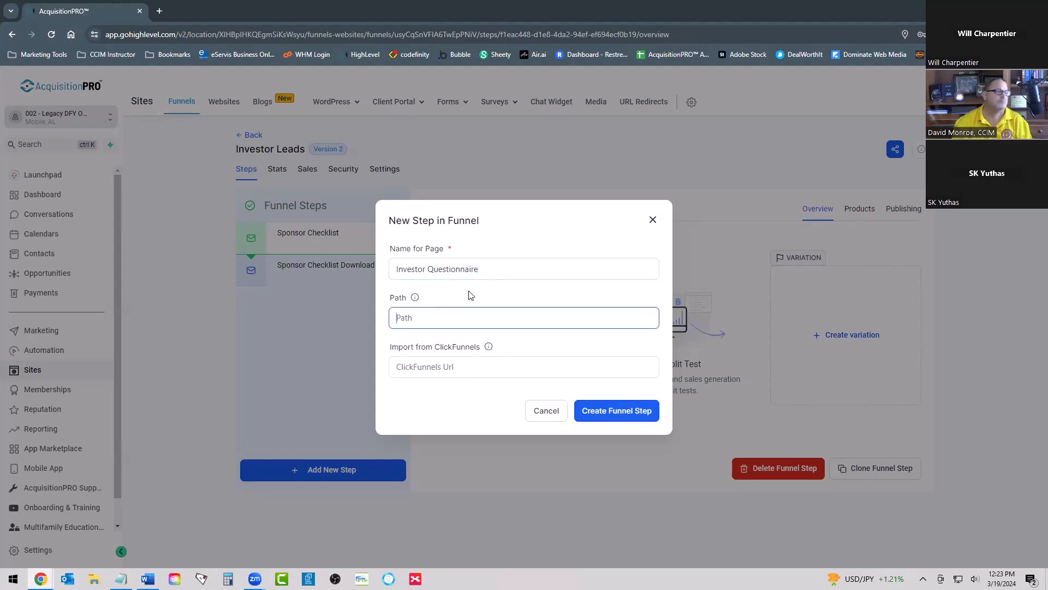
text(/investor-questionnaire)
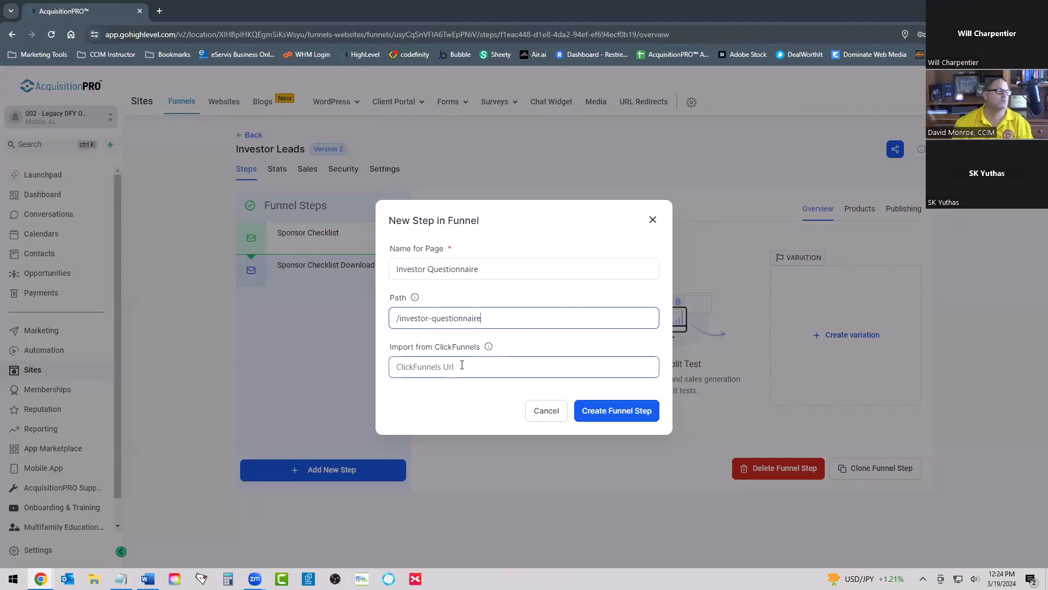
click(608, 412)
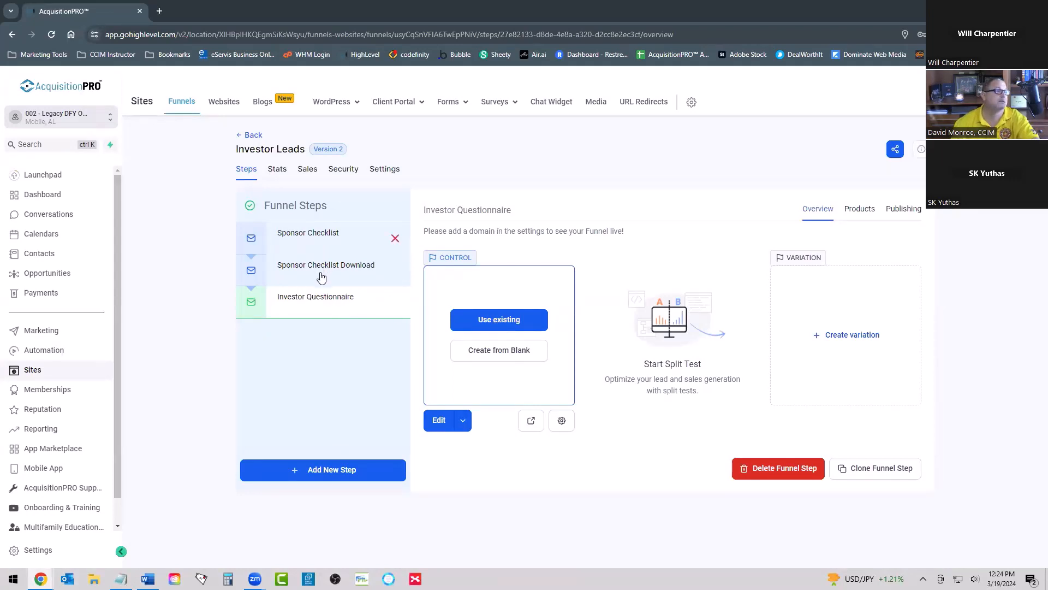
Step: Import the Sponsor Checklist page from the Investor Leads funnel as the Investor Questionnaire step's page
click(498, 321)
click(442, 320)
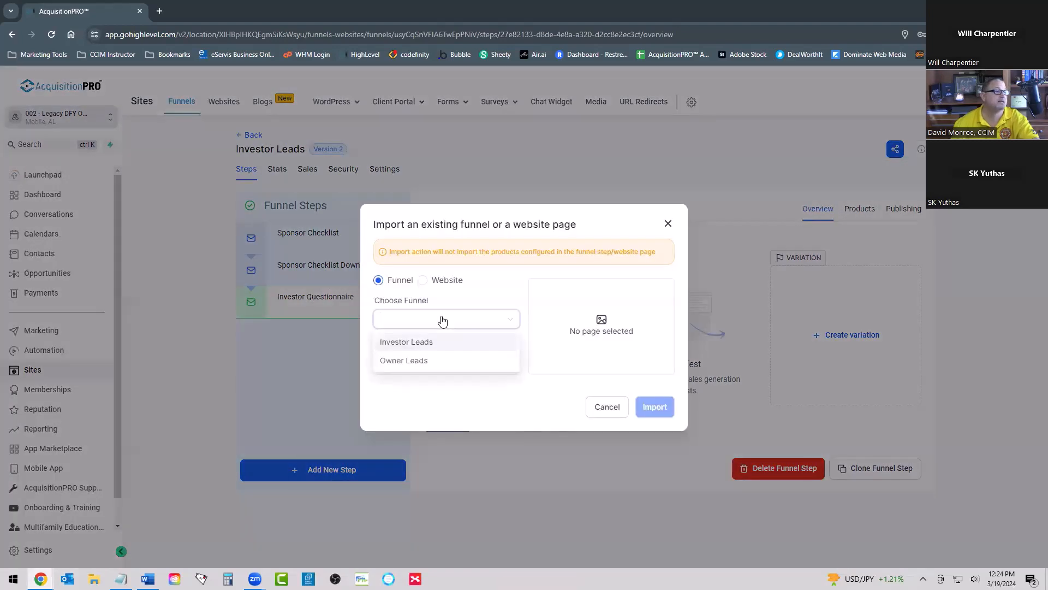
click(423, 341)
click(425, 365)
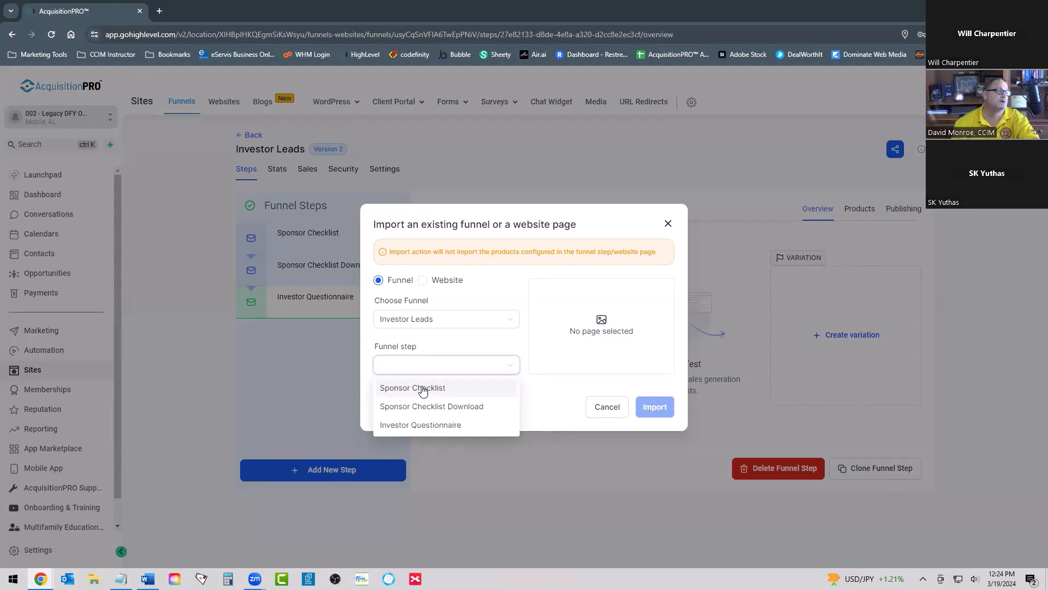
click(423, 388)
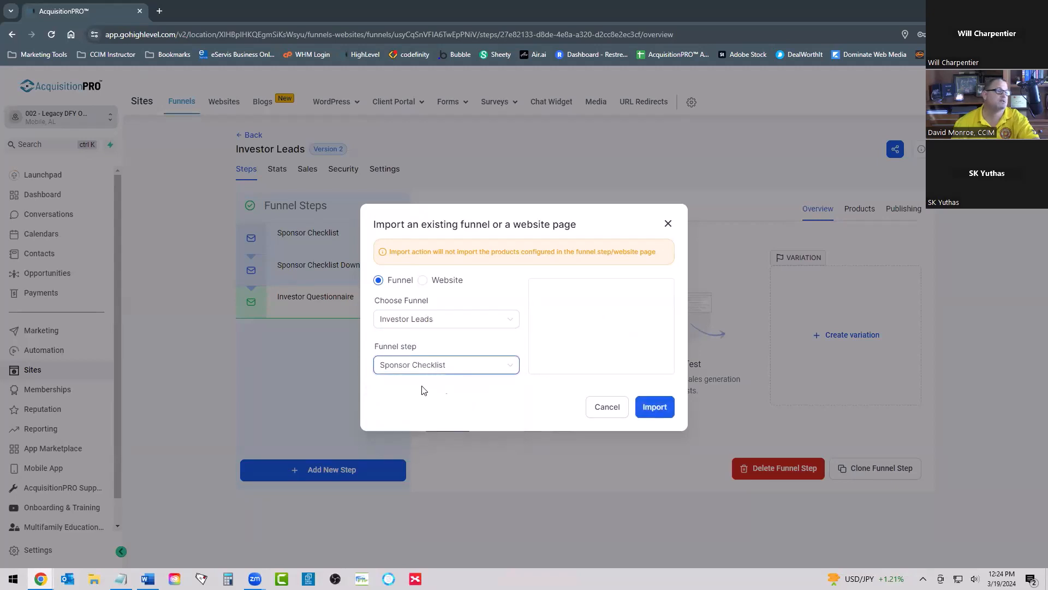
click(655, 407)
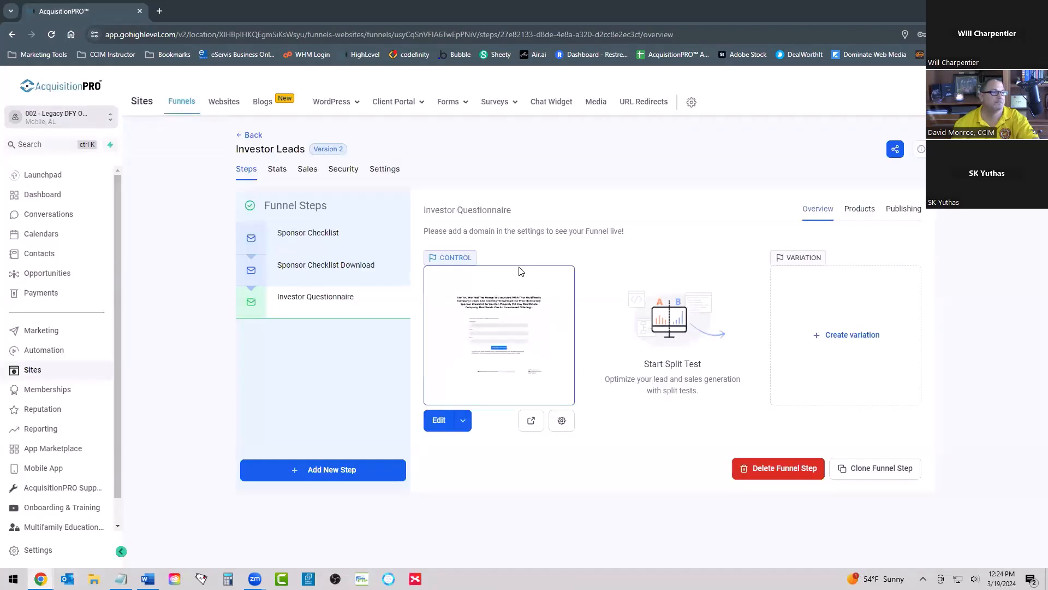
Step: Open the Investor Questionnaire page for editing and delete the imported download form beneath the headline
click(439, 420)
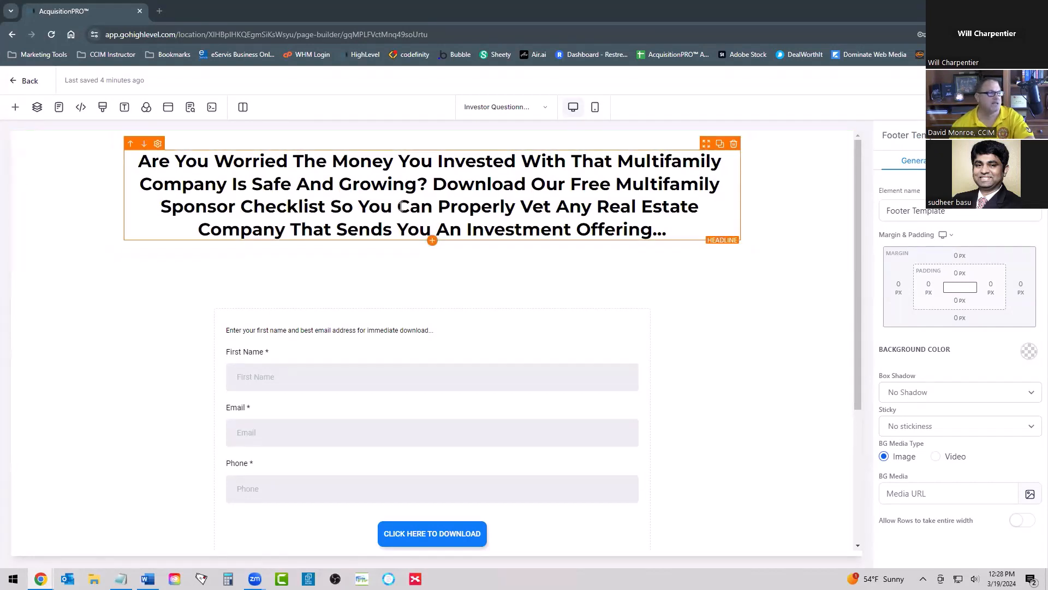
scroll(401, 206, down, 2)
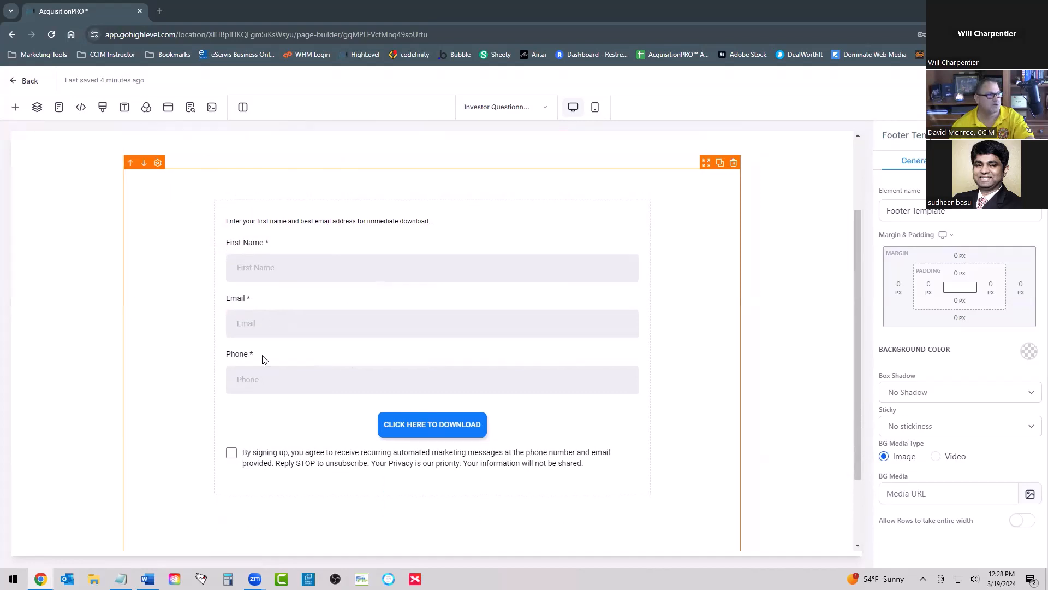
click(734, 163)
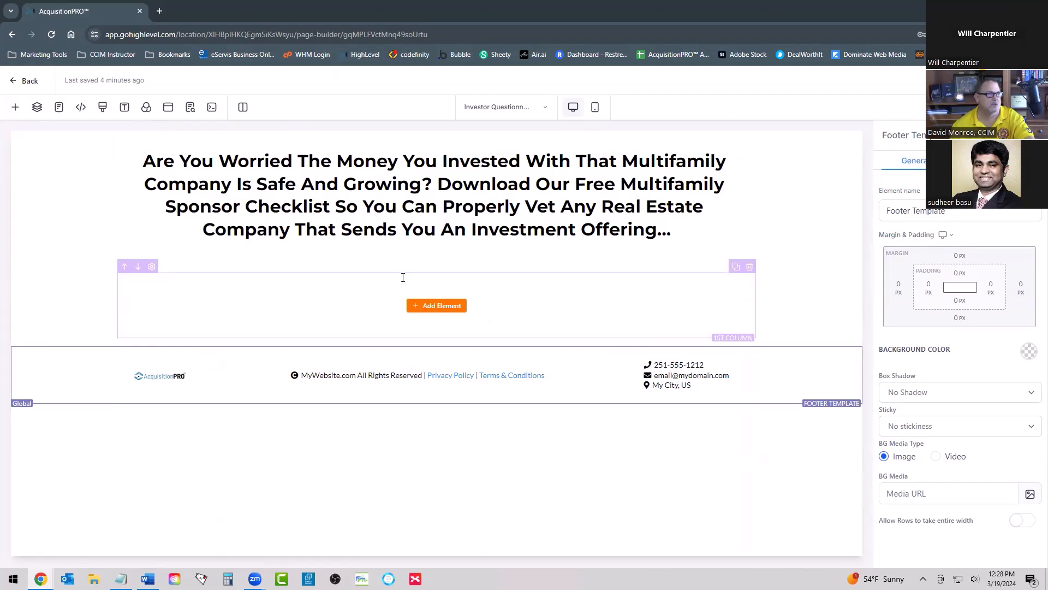
Step: Add a full-width section below the headline and place a one-column row in it
click(15, 107)
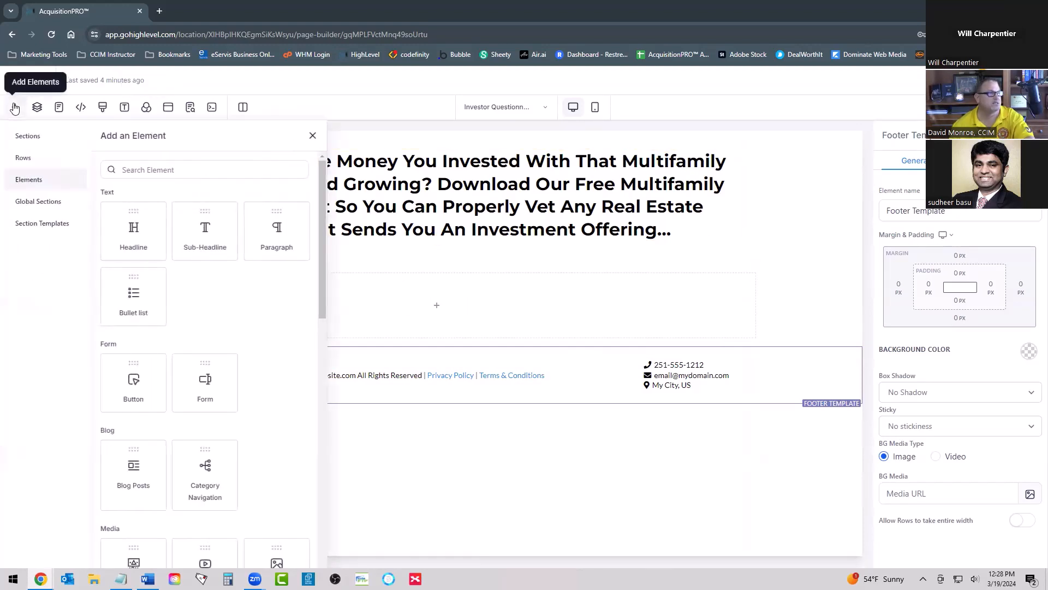
click(32, 138)
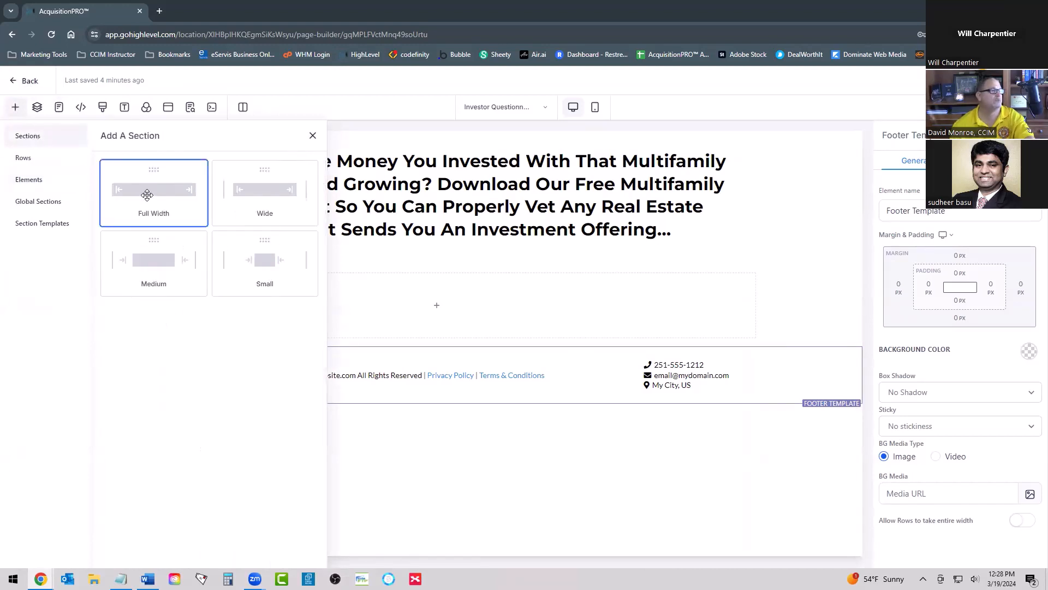
drag(145, 197, 440, 307)
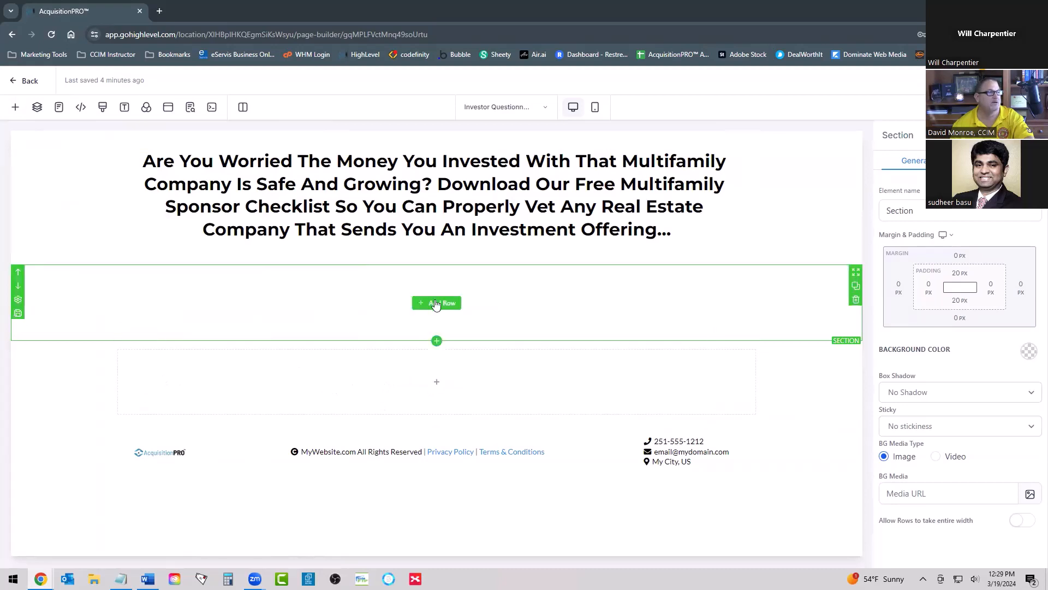
click(436, 302)
drag(156, 195, 453, 376)
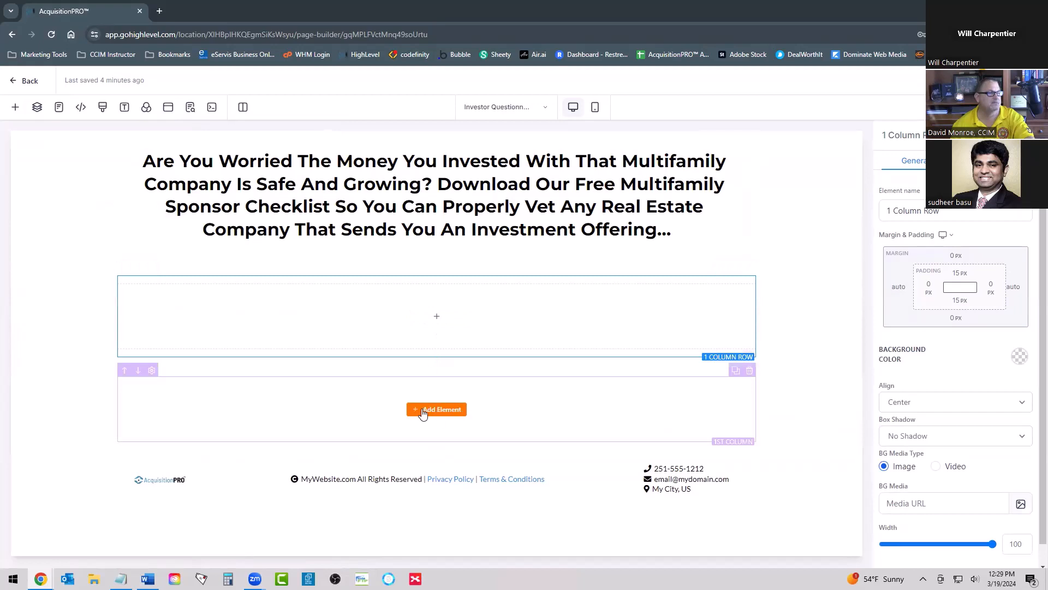
Step: Place a Form element in the new column and assign the Investor Questionnaire form to it
click(452, 318)
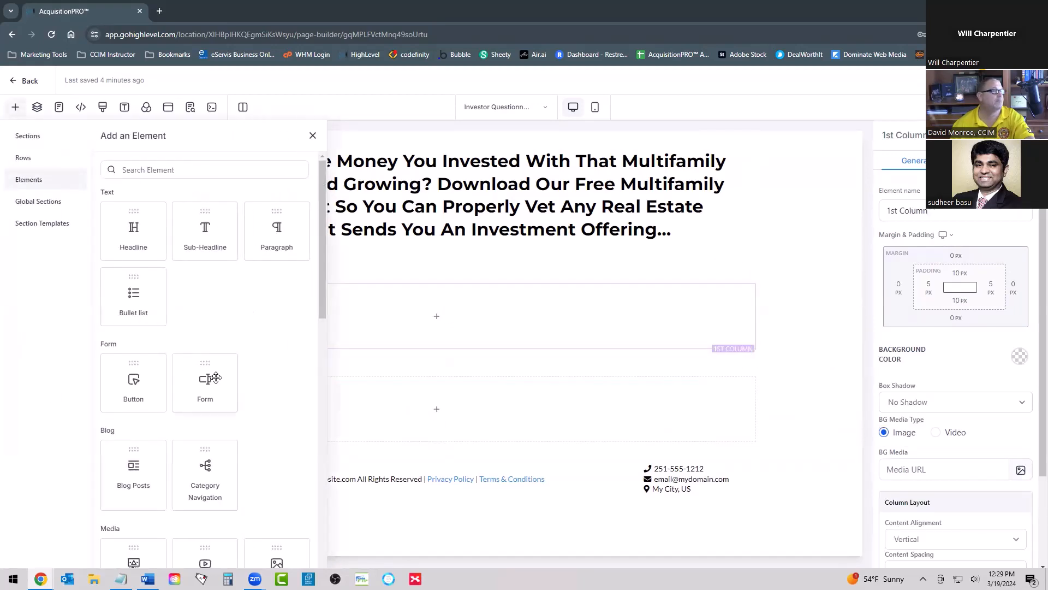
drag(206, 380, 443, 328)
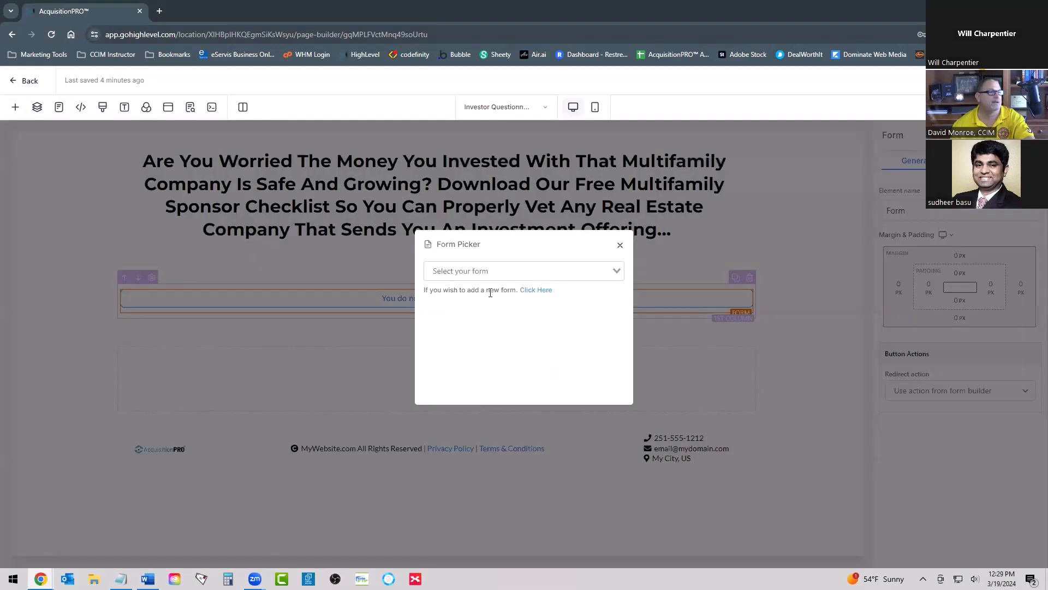
click(492, 270)
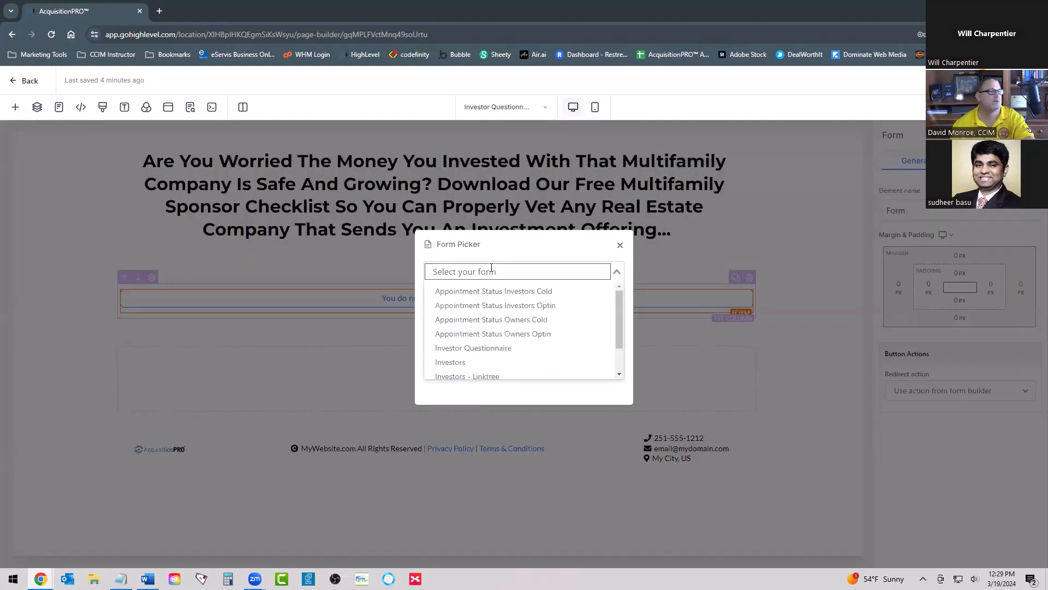
click(506, 350)
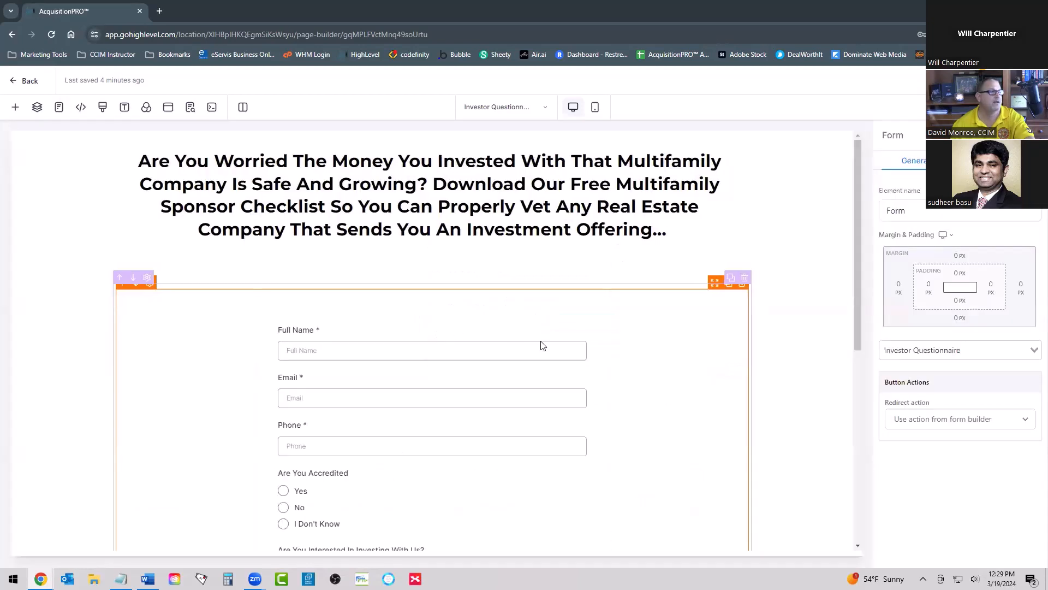
Step: Delete the leftover empty section between the questionnaire form and the footer
scroll(541, 344, down, 6)
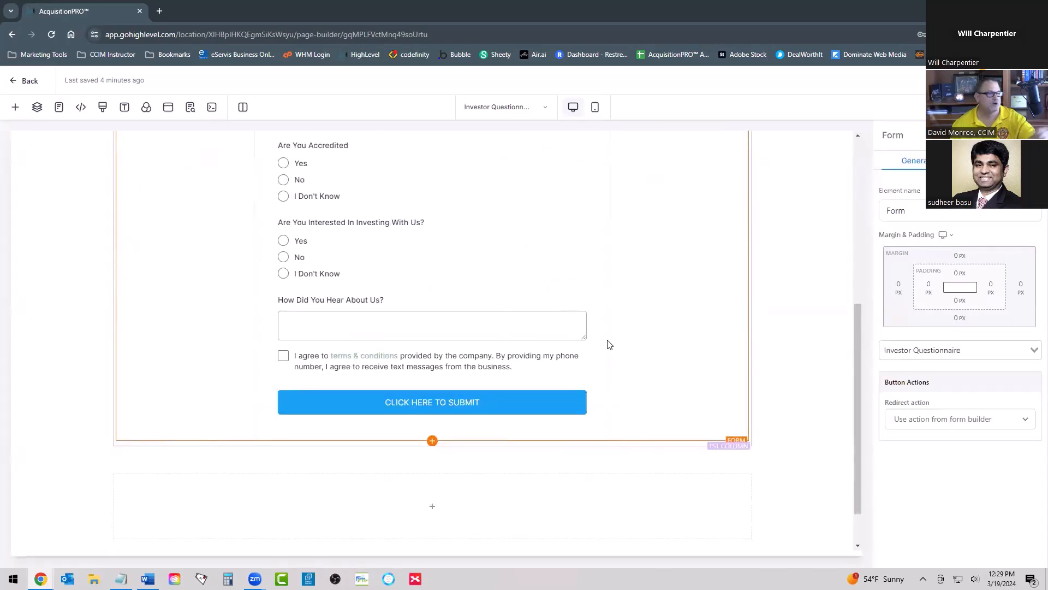
scroll(484, 304, up, 6)
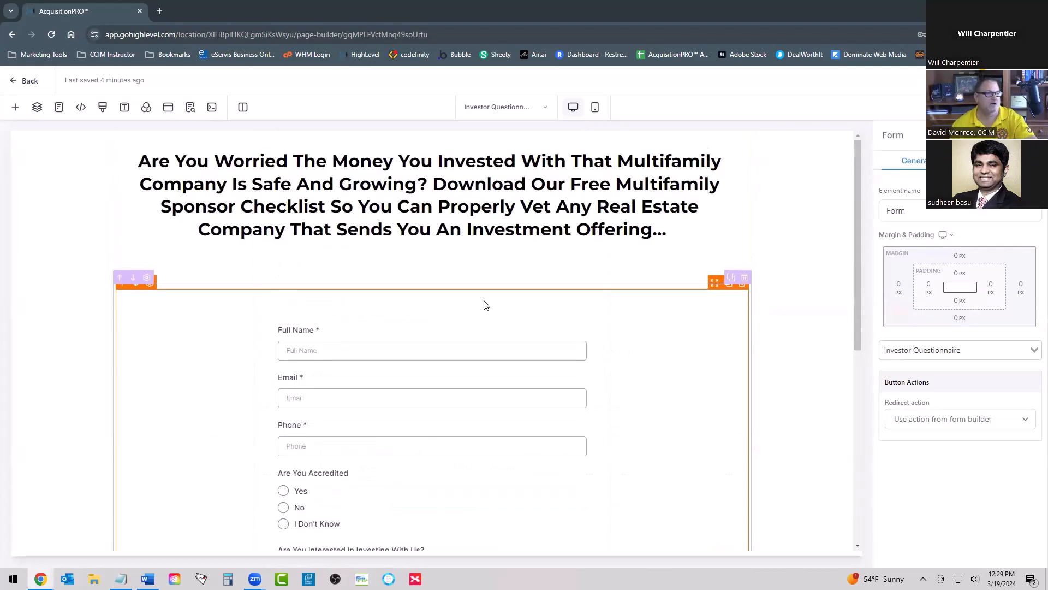
scroll(456, 298, down, 7)
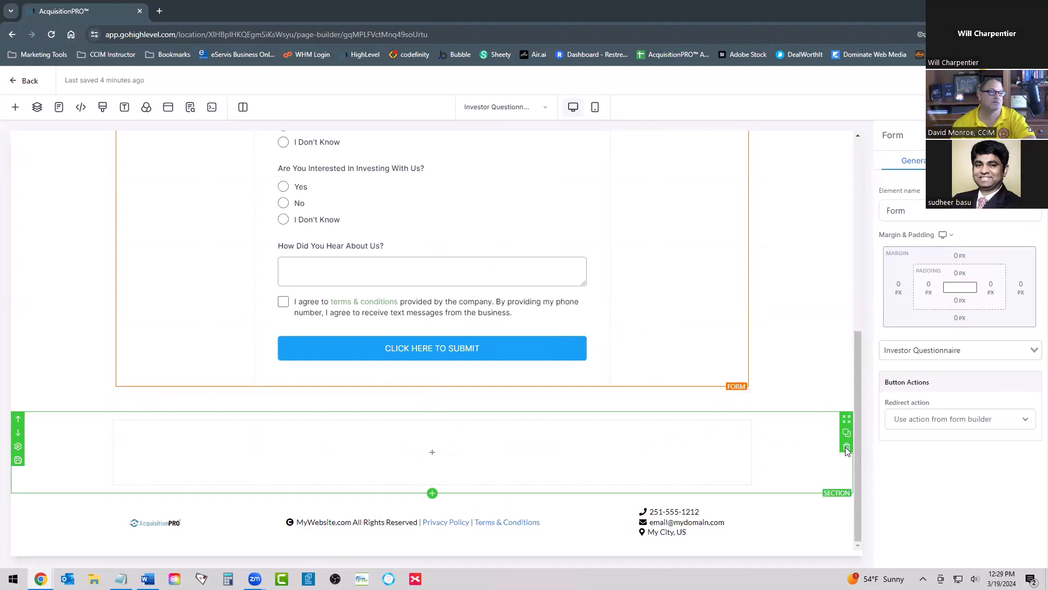
click(847, 449)
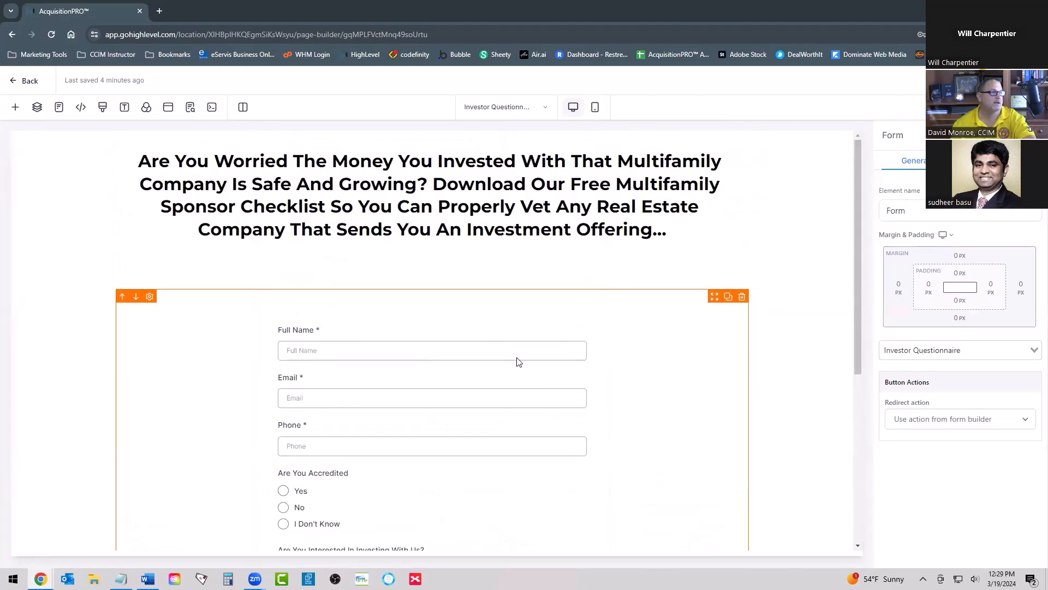
Step: Review the page layout from the headline through the questionnaire fields to the submit button
scroll(280, 461, up, 6)
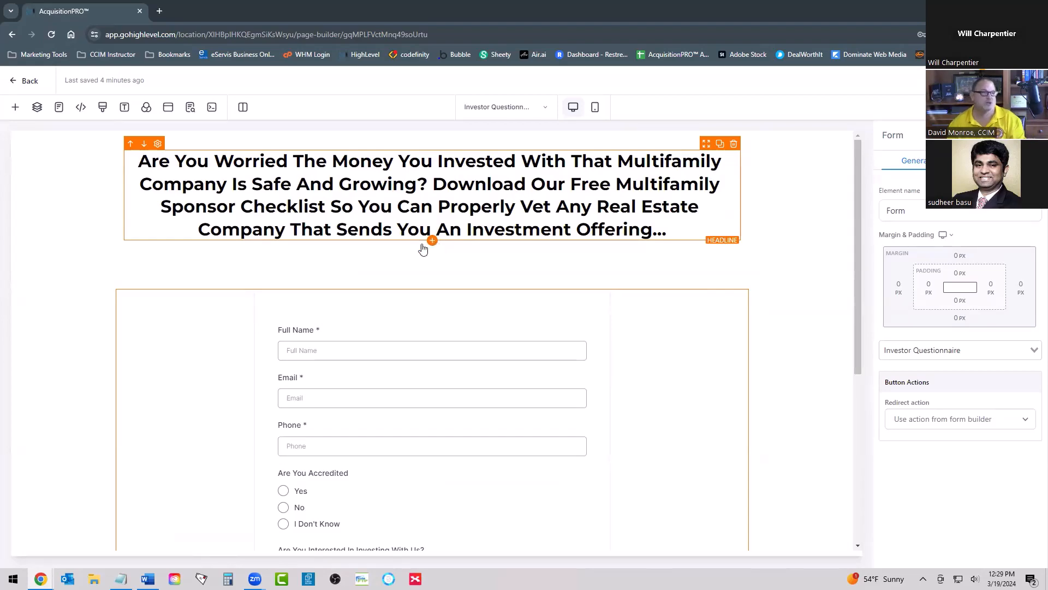
scroll(302, 350, down, 5)
scroll(302, 344, up, 5)
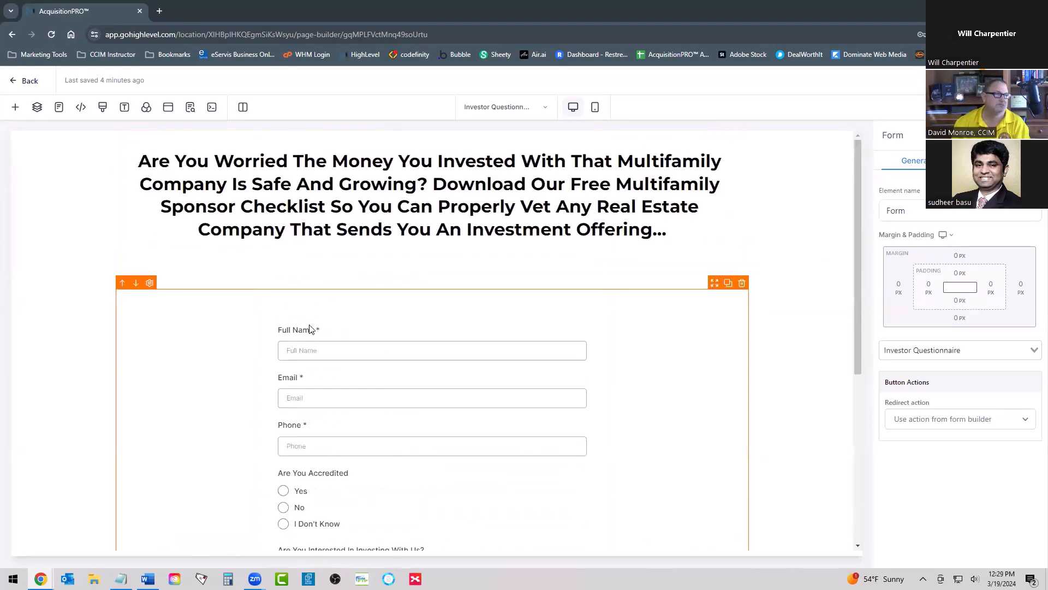
scroll(333, 319, down, 3)
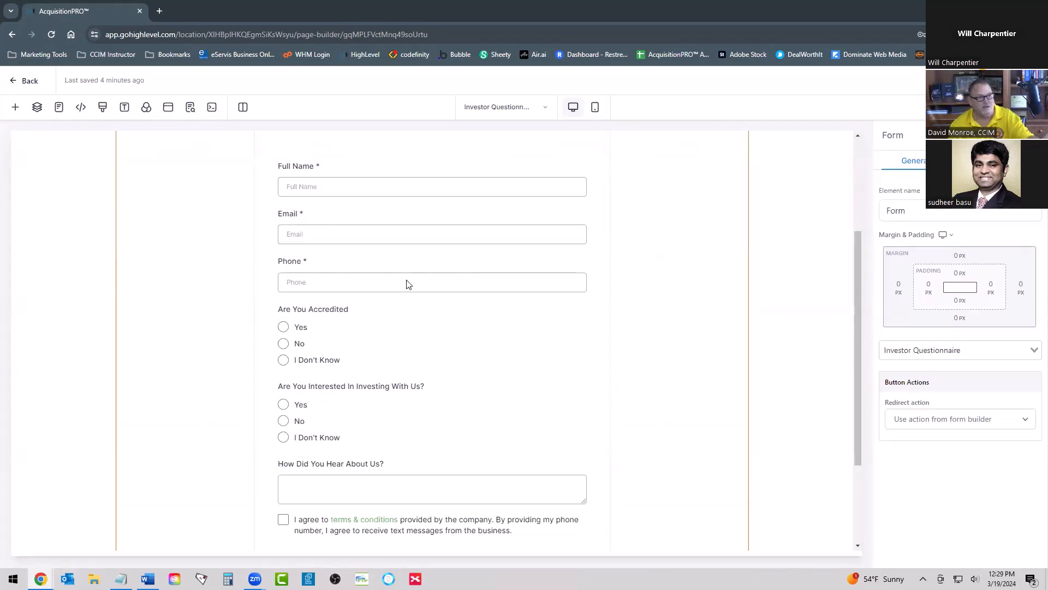
scroll(405, 283, up, 3)
scroll(424, 360, down, 4)
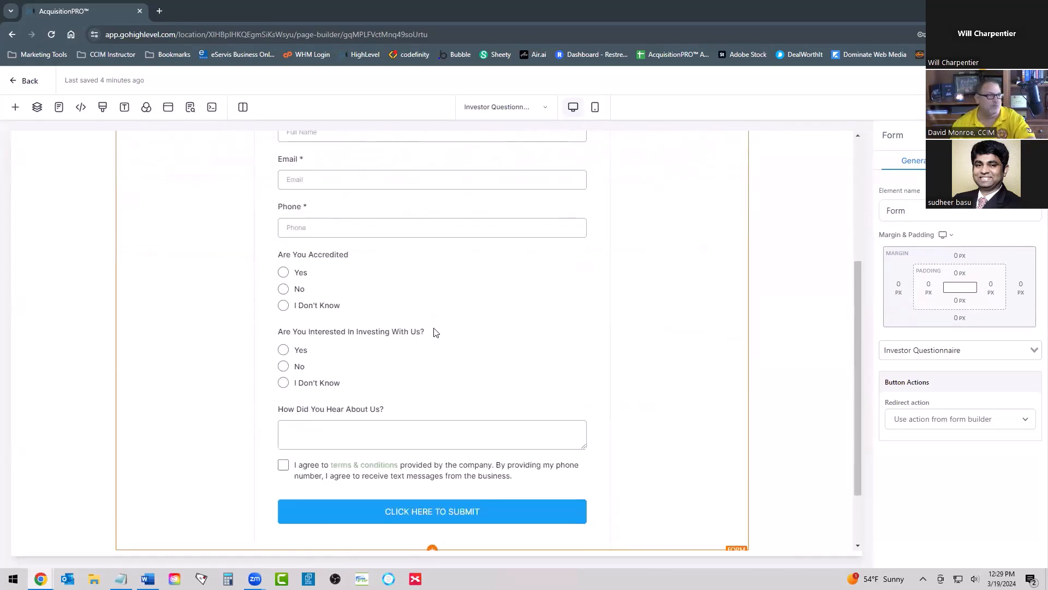
scroll(433, 295, up, 4)
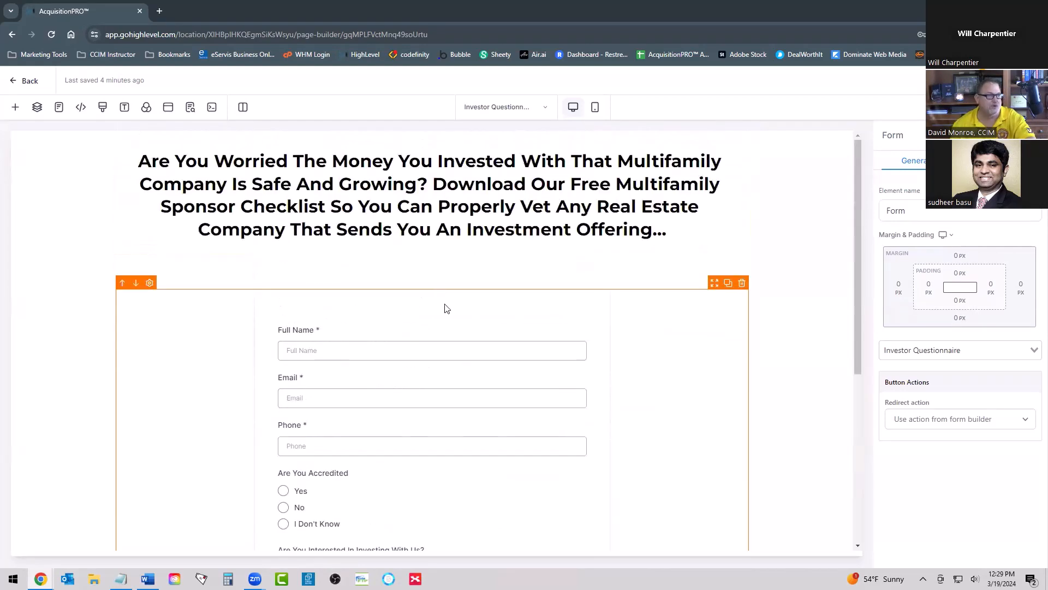